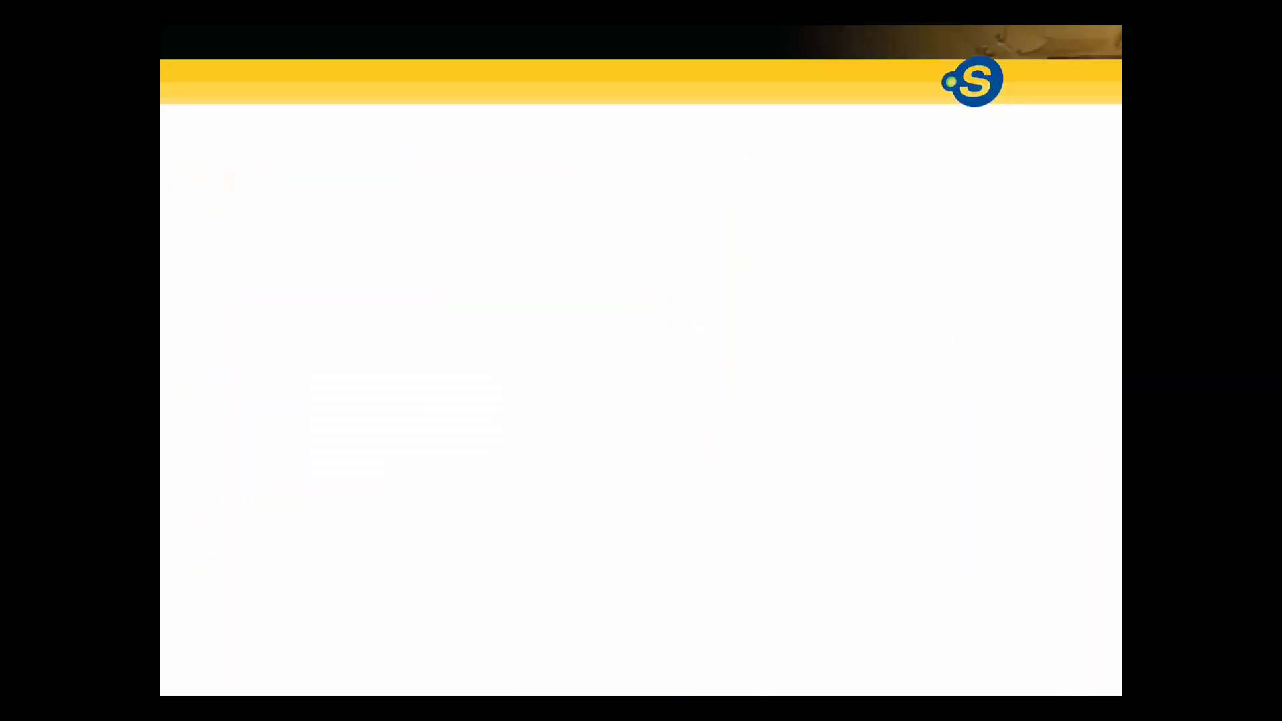
key("alt+Tab")
key("alt+Tab")
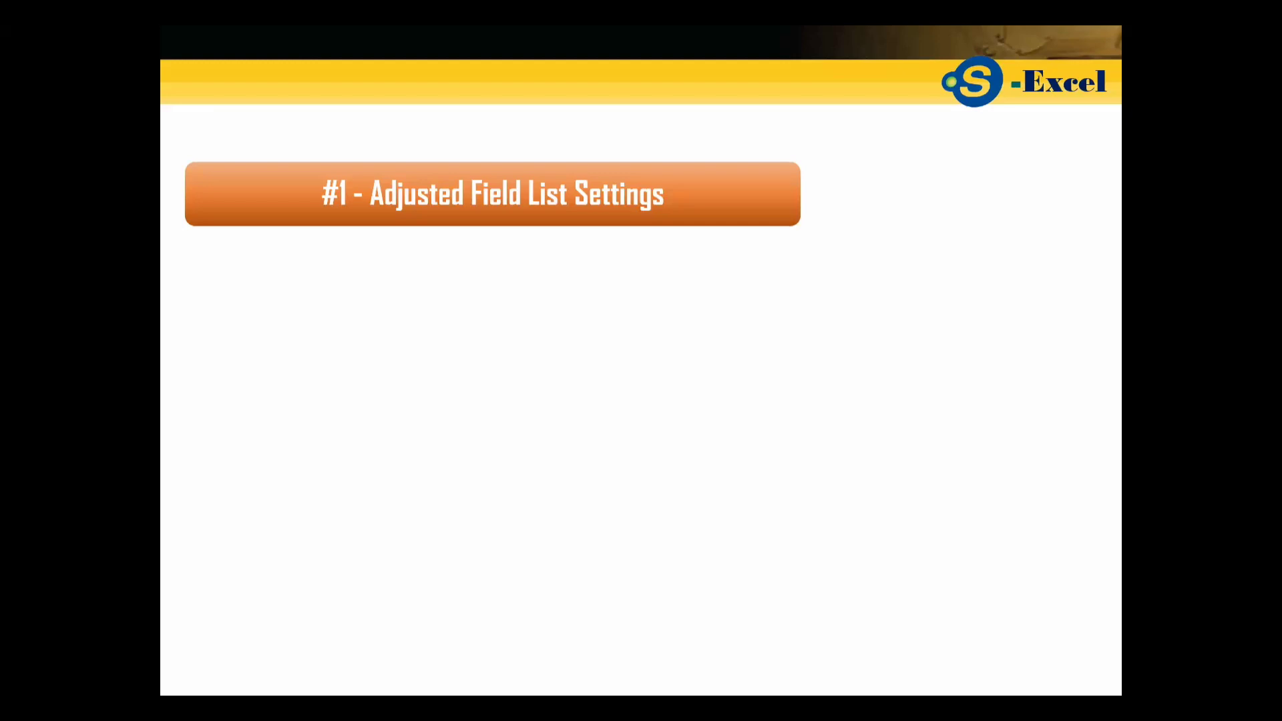
Step: Switch to Excel and create a PivotTable on a new worksheet from the Order Data range A1:Q8048
key("alt+Tab")
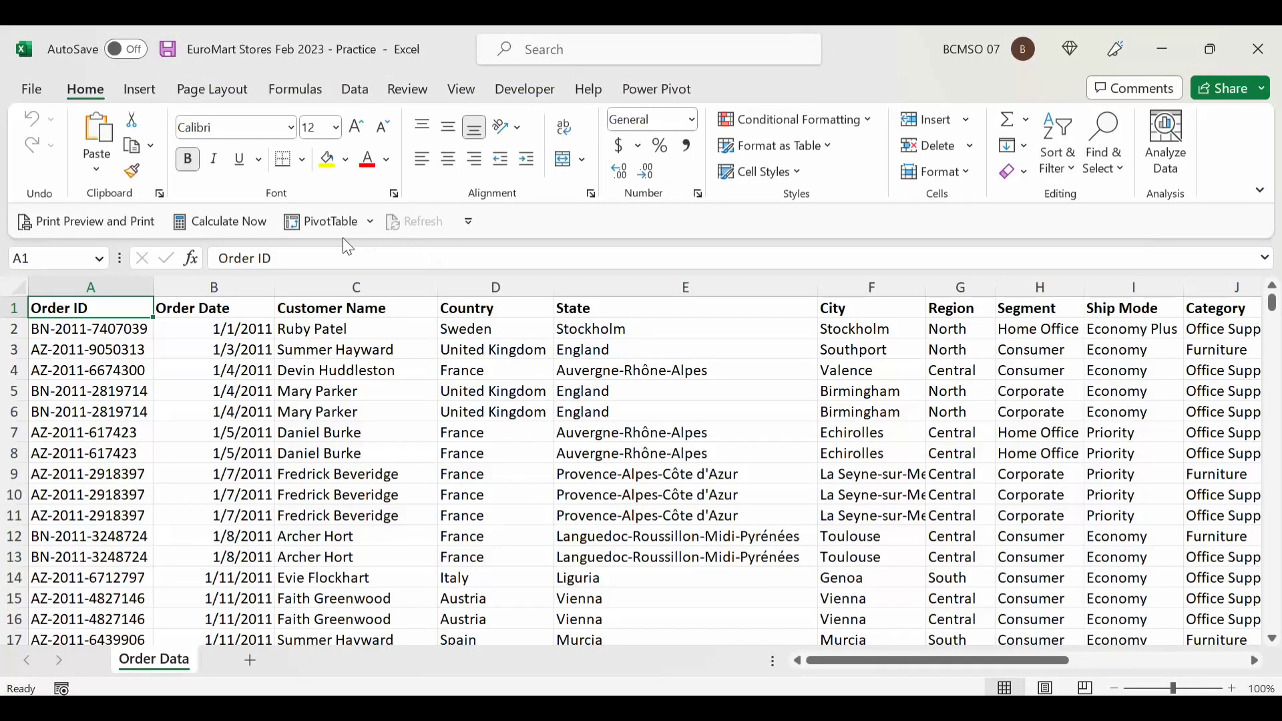
left_click(139, 88)
left_click(58, 167)
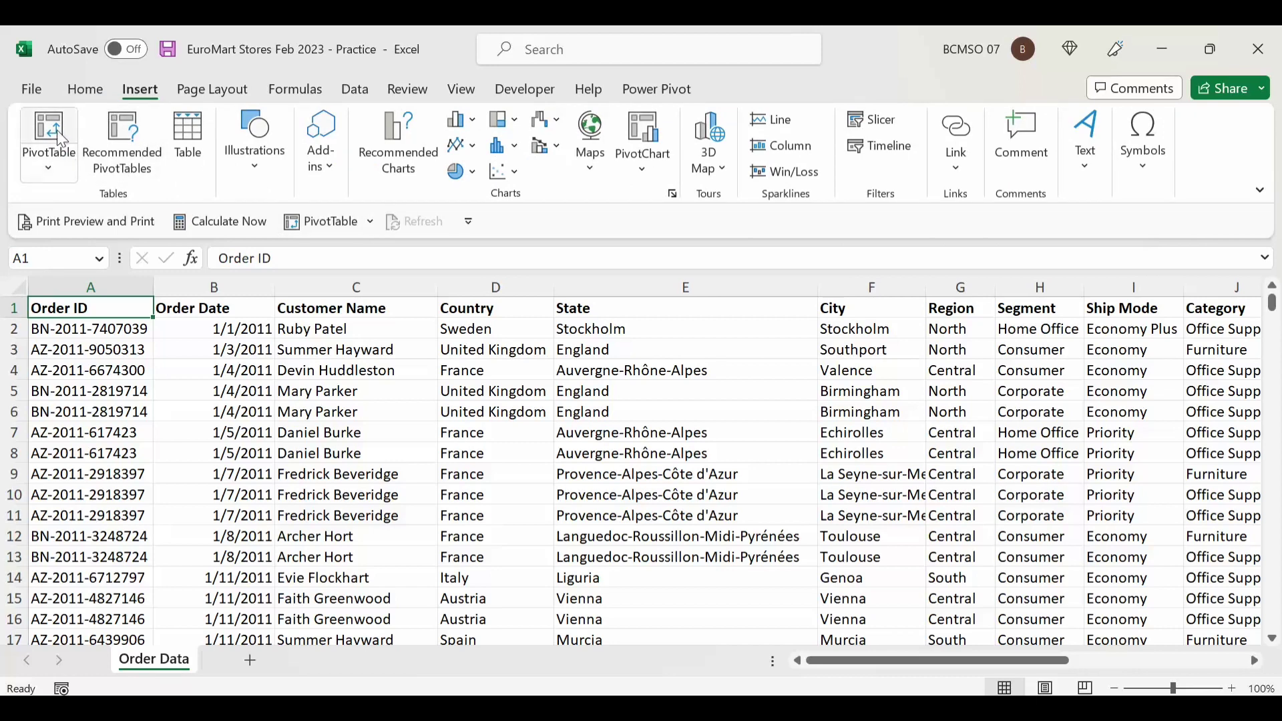
left_click(60, 139)
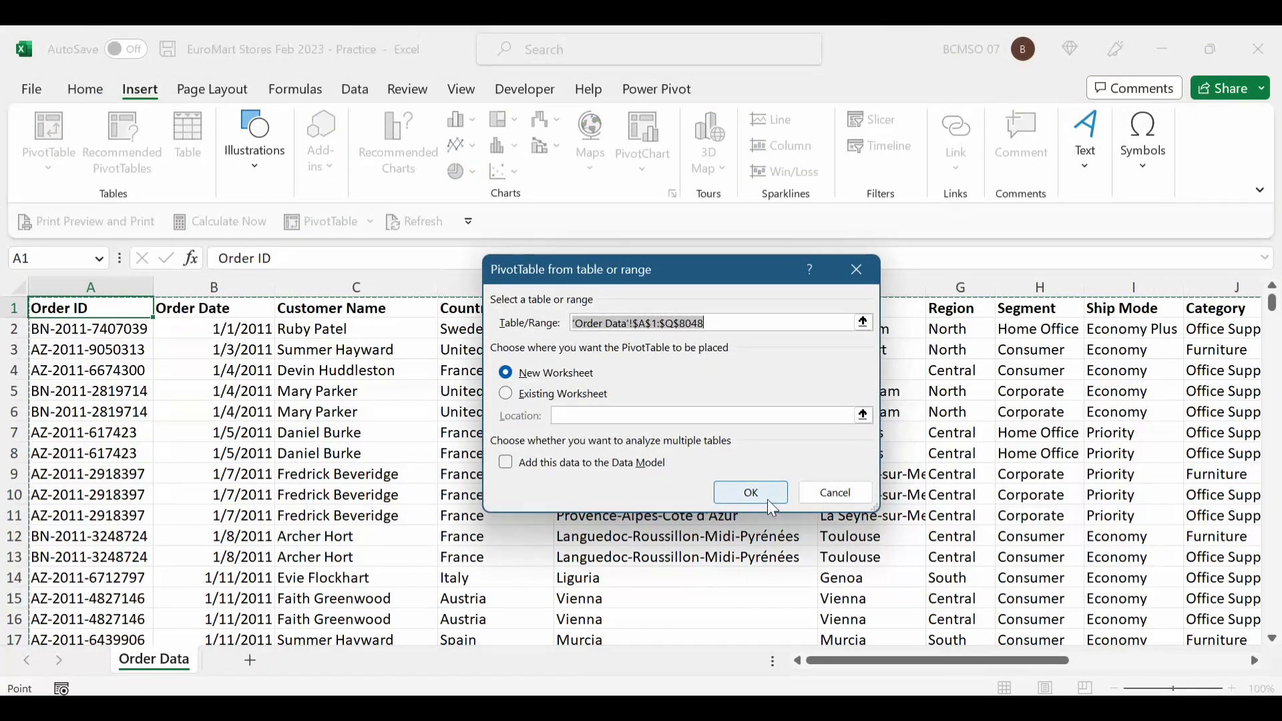
left_click(762, 493)
Step: Float the PivotTable Fields pane over the worksheet and enlarge it
left_click_drag(409, 213, 855, 205)
left_click_drag(956, 541, 1196, 615)
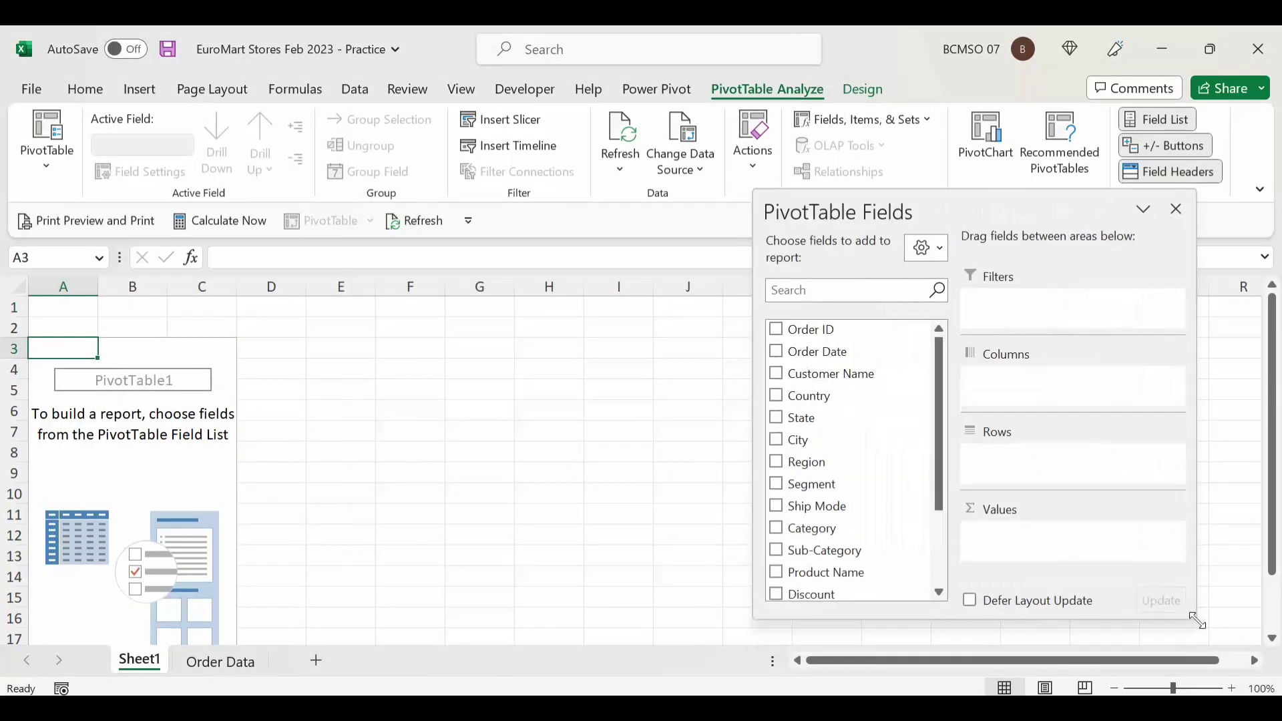
Step: Try the stacked field list layout and return to Fields Section and Areas Section Side-By-Side
left_click(930, 260)
left_click(1101, 286)
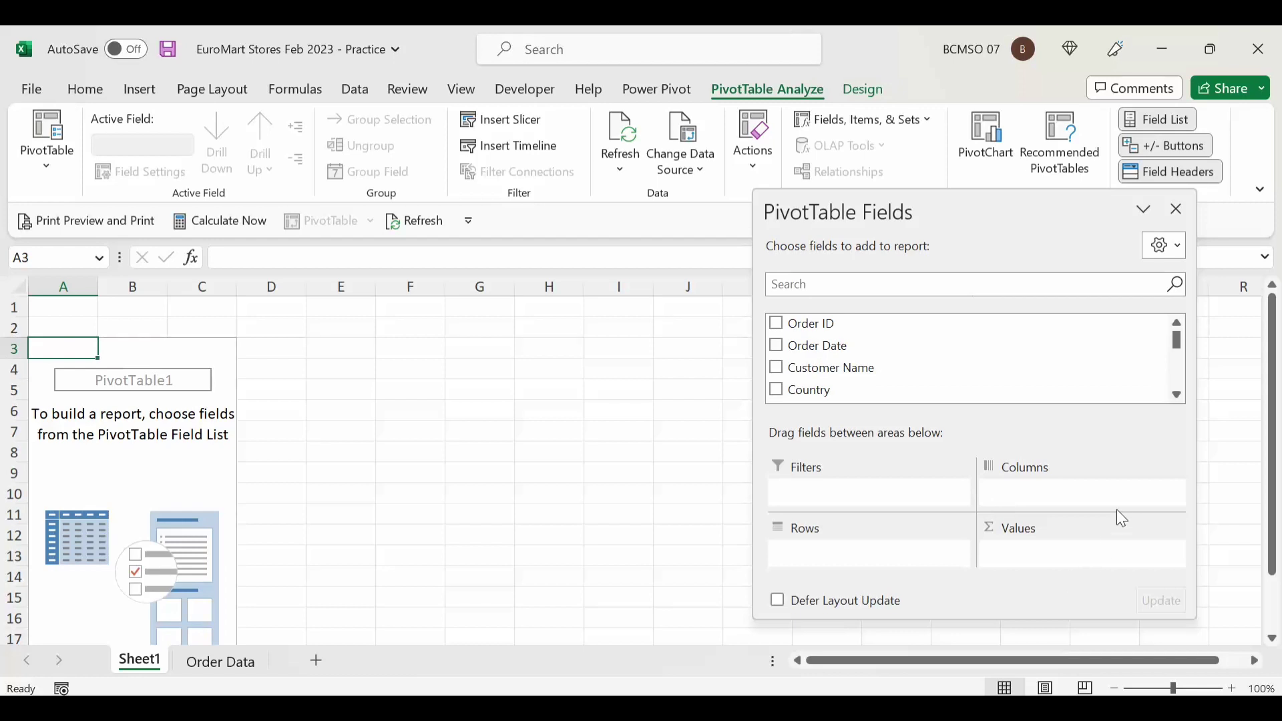
left_click(1169, 248)
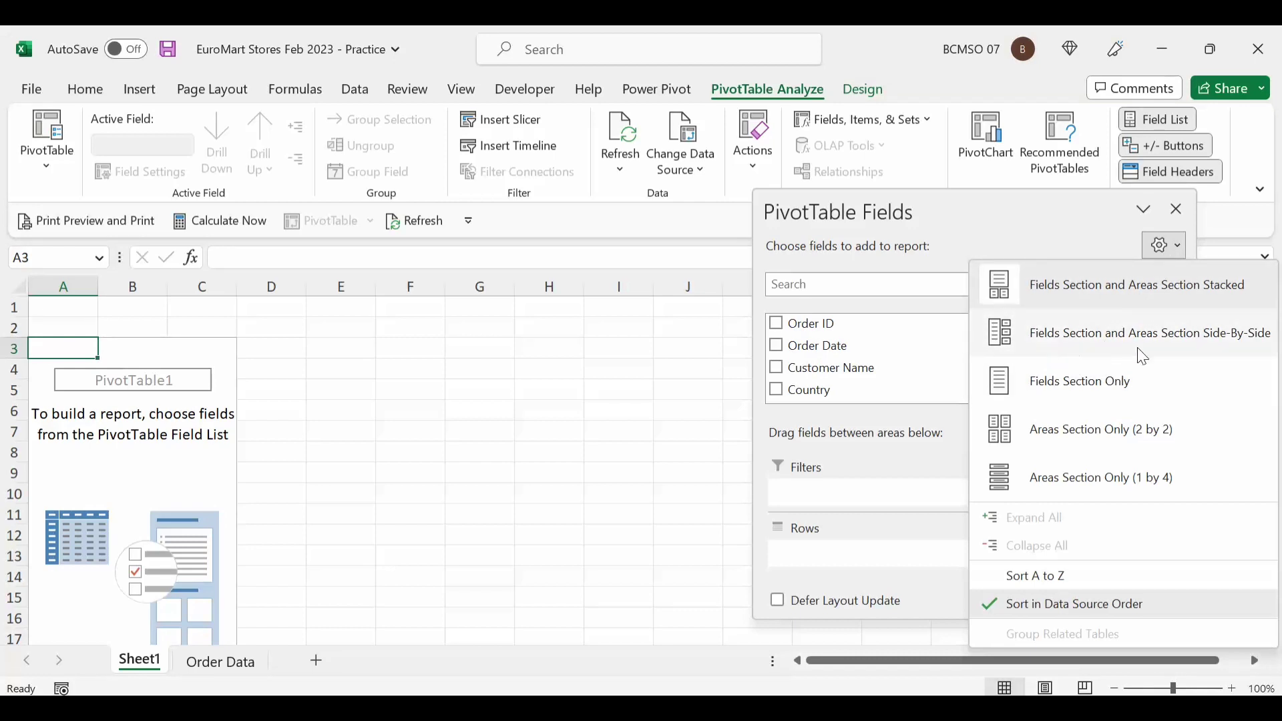
left_click(1191, 349)
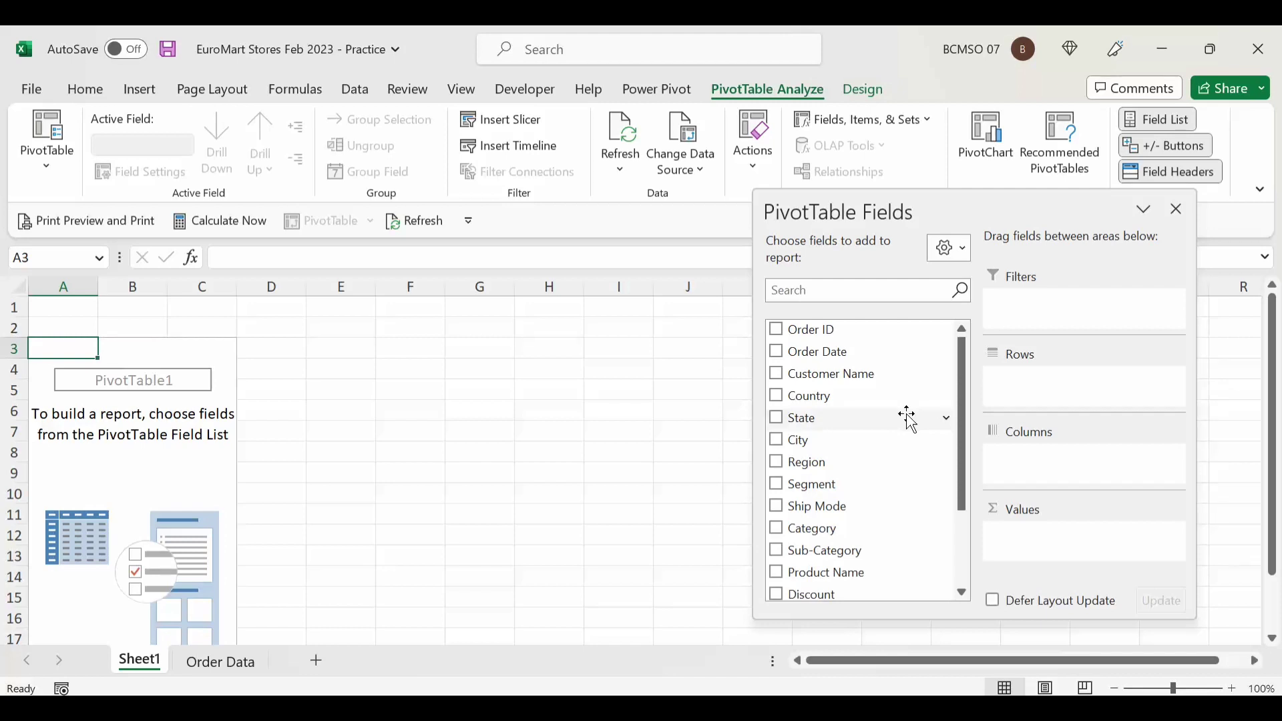
Step: Add the Region field to Rows and the Sales field to Values in the PivotTable
scroll(912, 422, "down", 2)
scroll(901, 464, "up", 2)
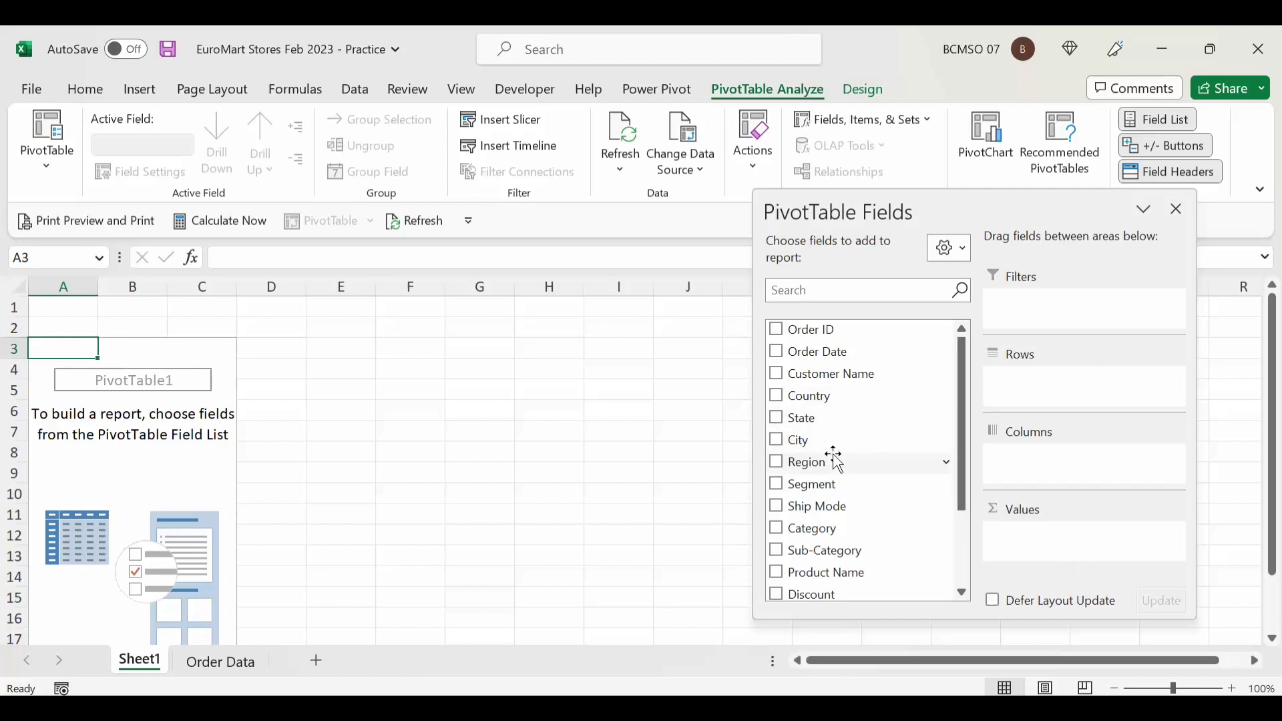
scroll(838, 458, "down", 1)
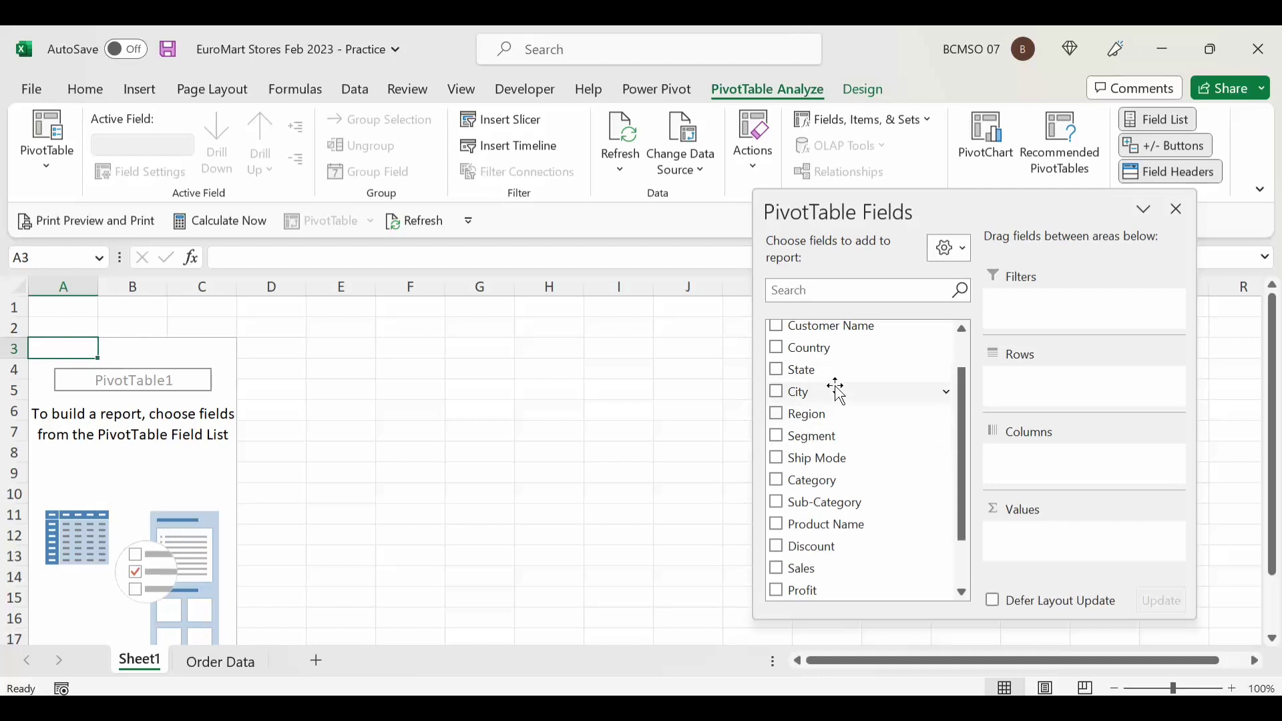
scroll(838, 394, "down", 1)
scroll(830, 438, "up", 2)
left_click_drag(831, 462, 1122, 378)
scroll(899, 509, "down", 3)
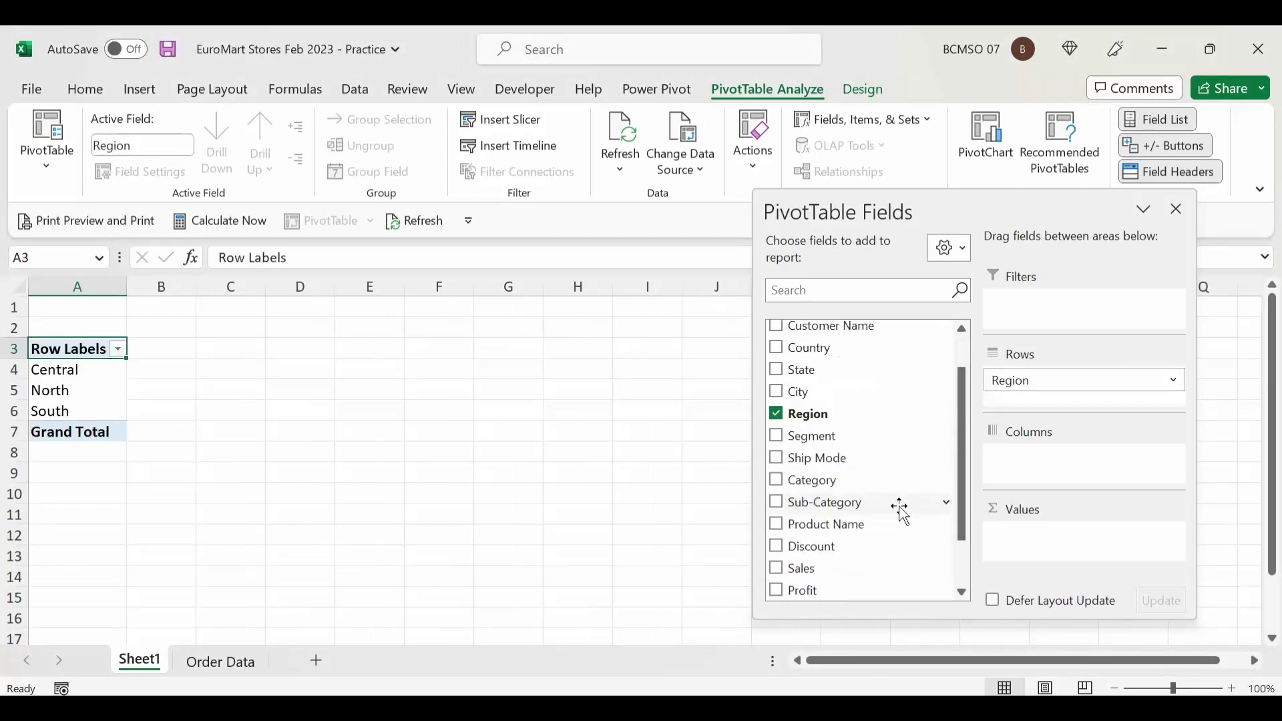
left_click_drag(882, 504, 1094, 556)
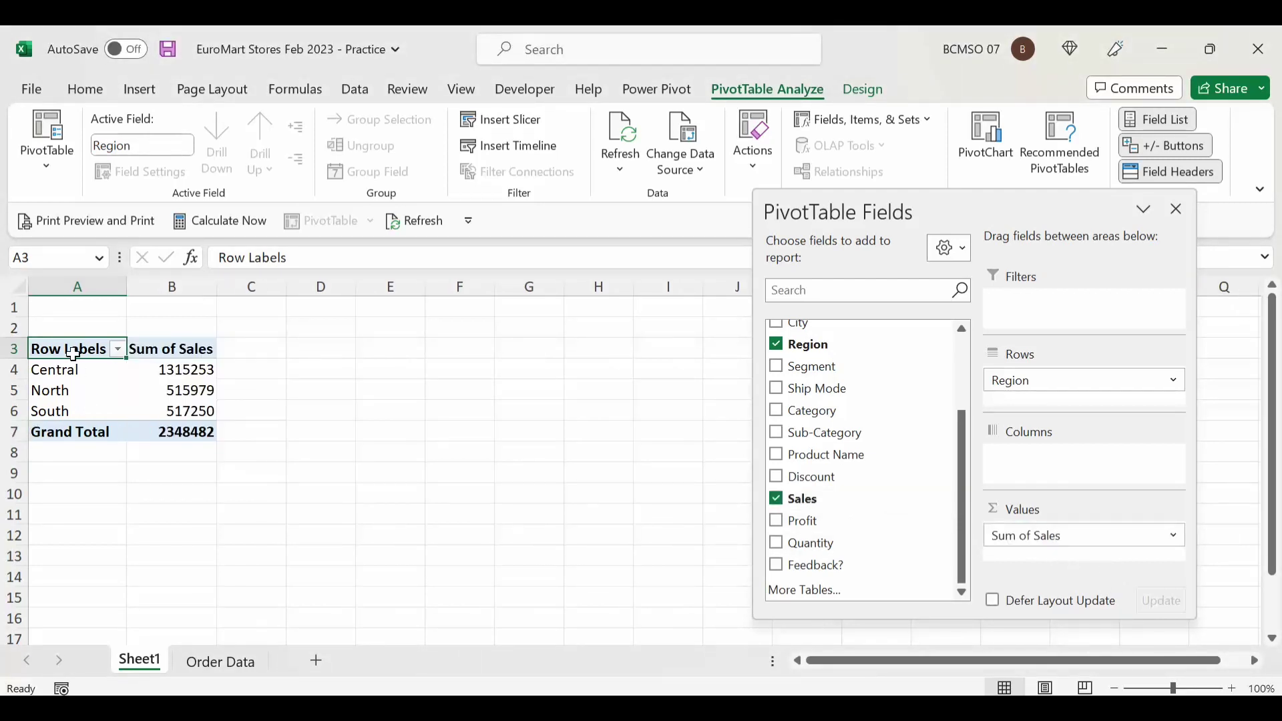
Step: Compare the filled PivotTable areas in the stacked layout and restore the side-by-side layout
mouse_move(153, 401)
left_click(947, 253)
left_click(1104, 293)
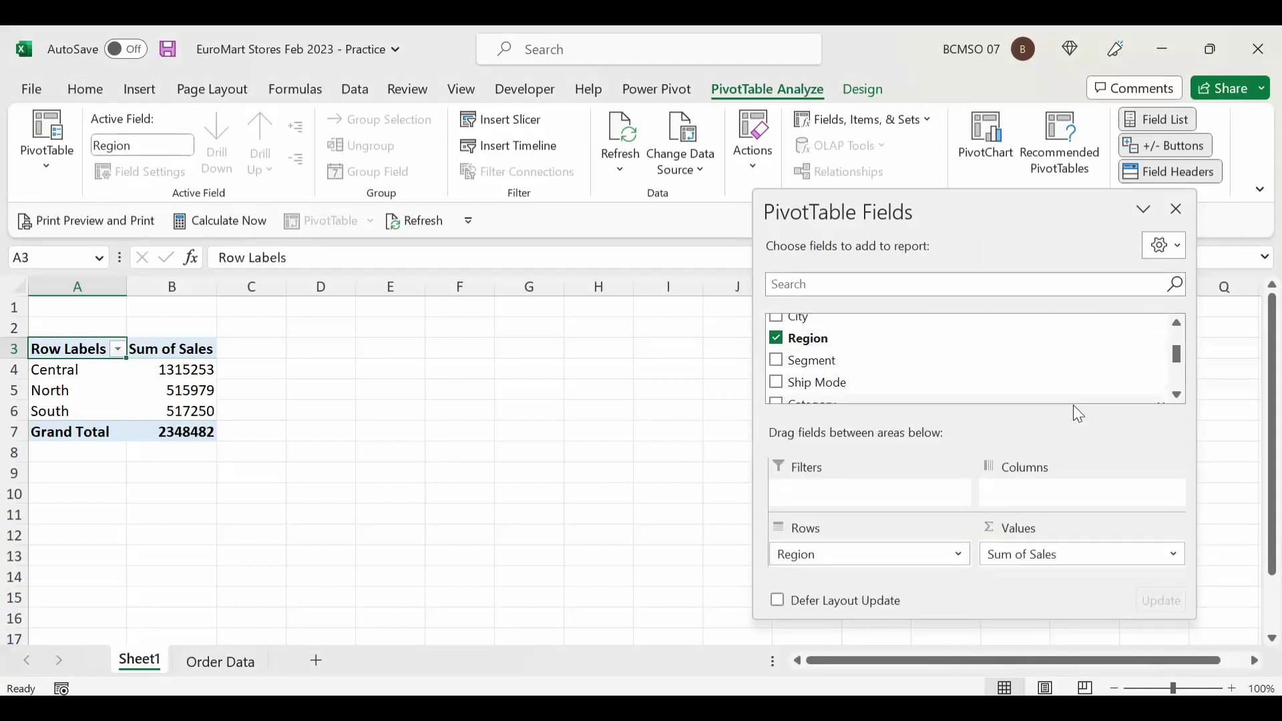
left_click(1161, 251)
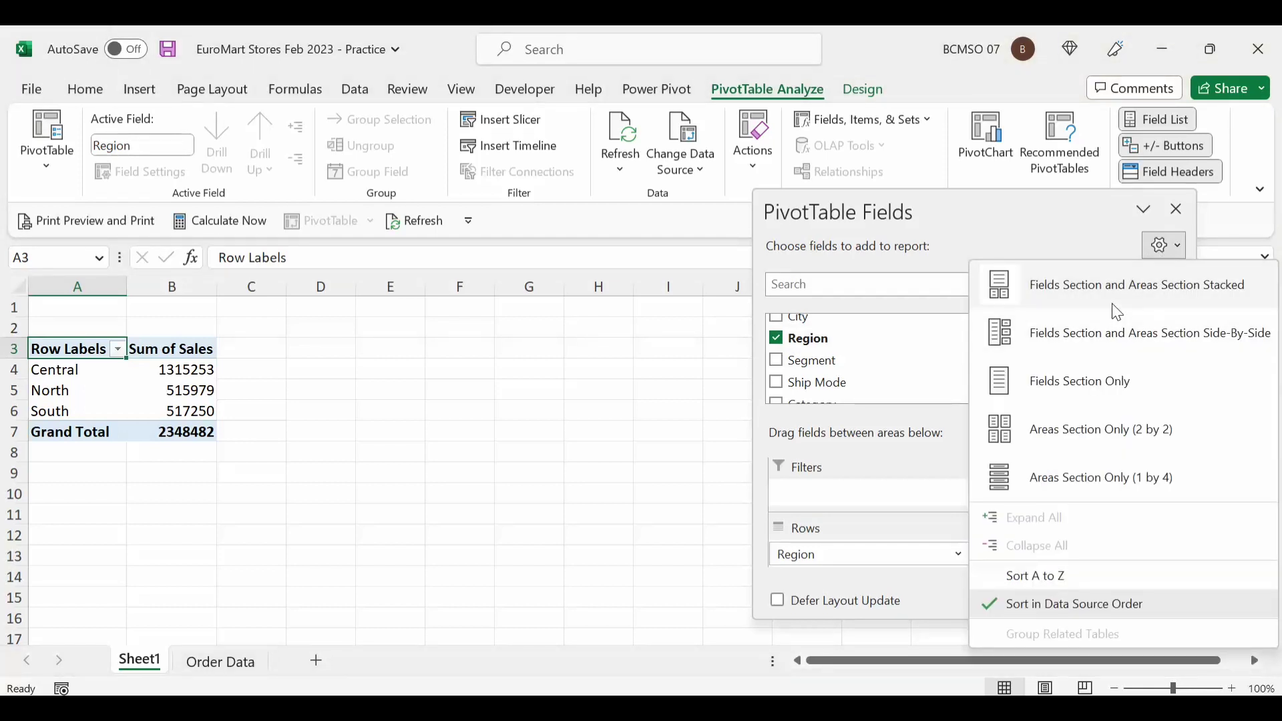
left_click(1153, 340)
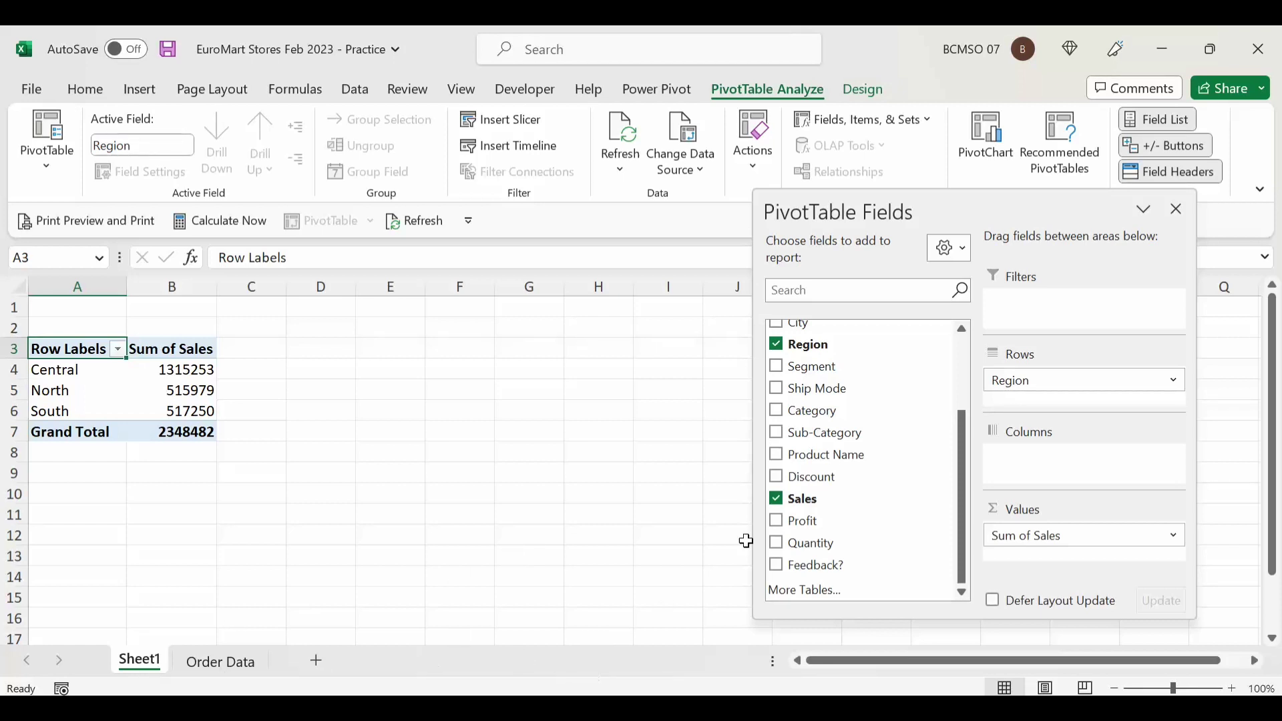
Step: Move Region to the Filters area, add Category to Rows, and check the Region filter's choices without changing it
scroll(807, 444, "up", 2)
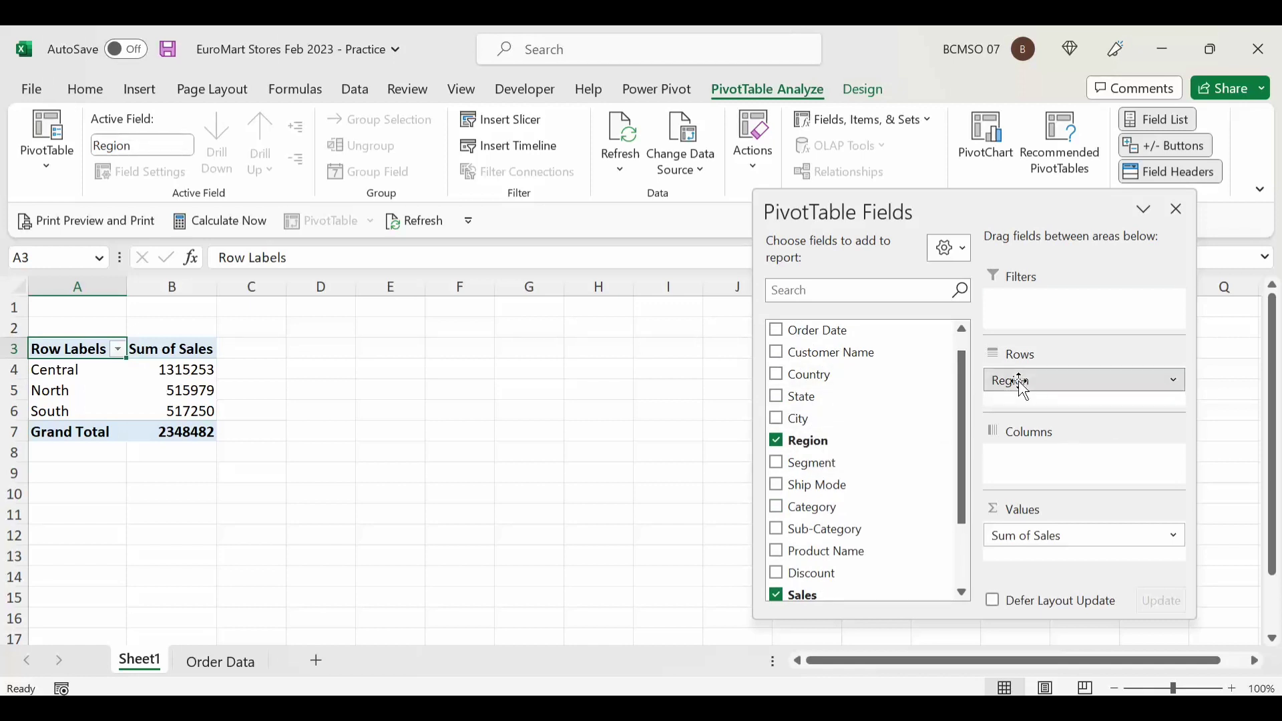
left_click_drag(1022, 384, 1039, 318)
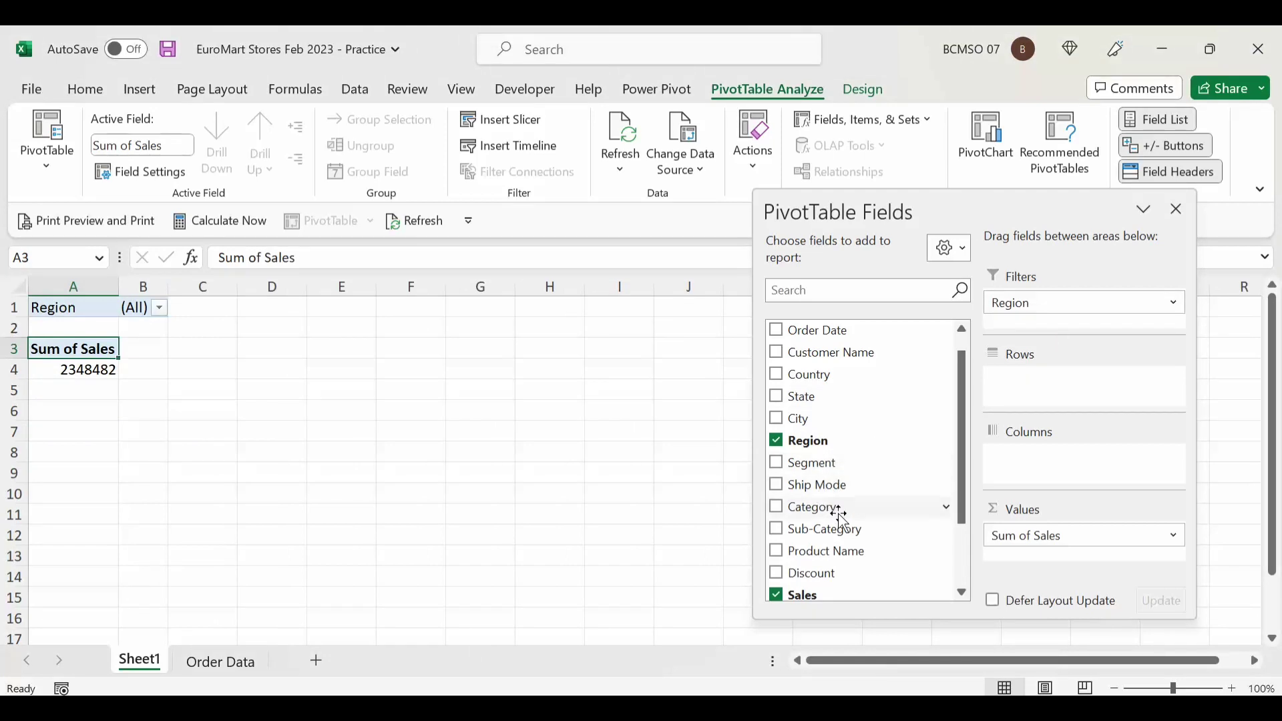
left_click_drag(879, 518, 1035, 394)
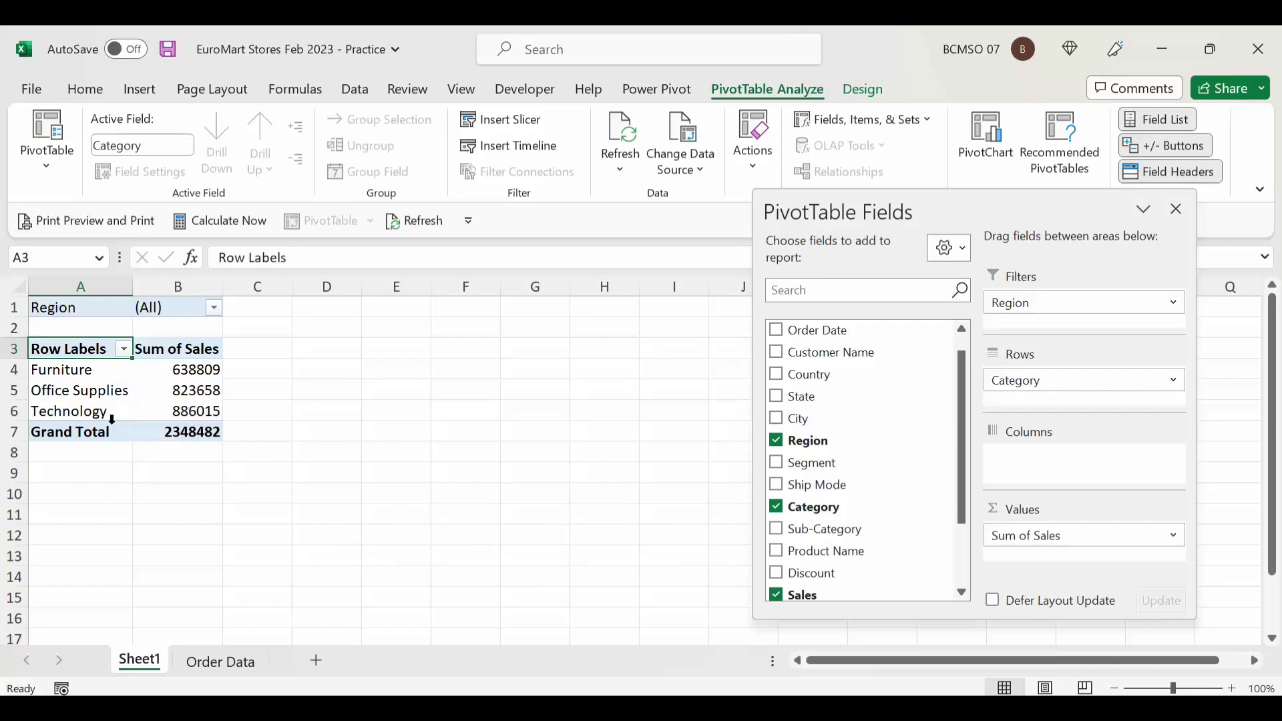
left_click(213, 307)
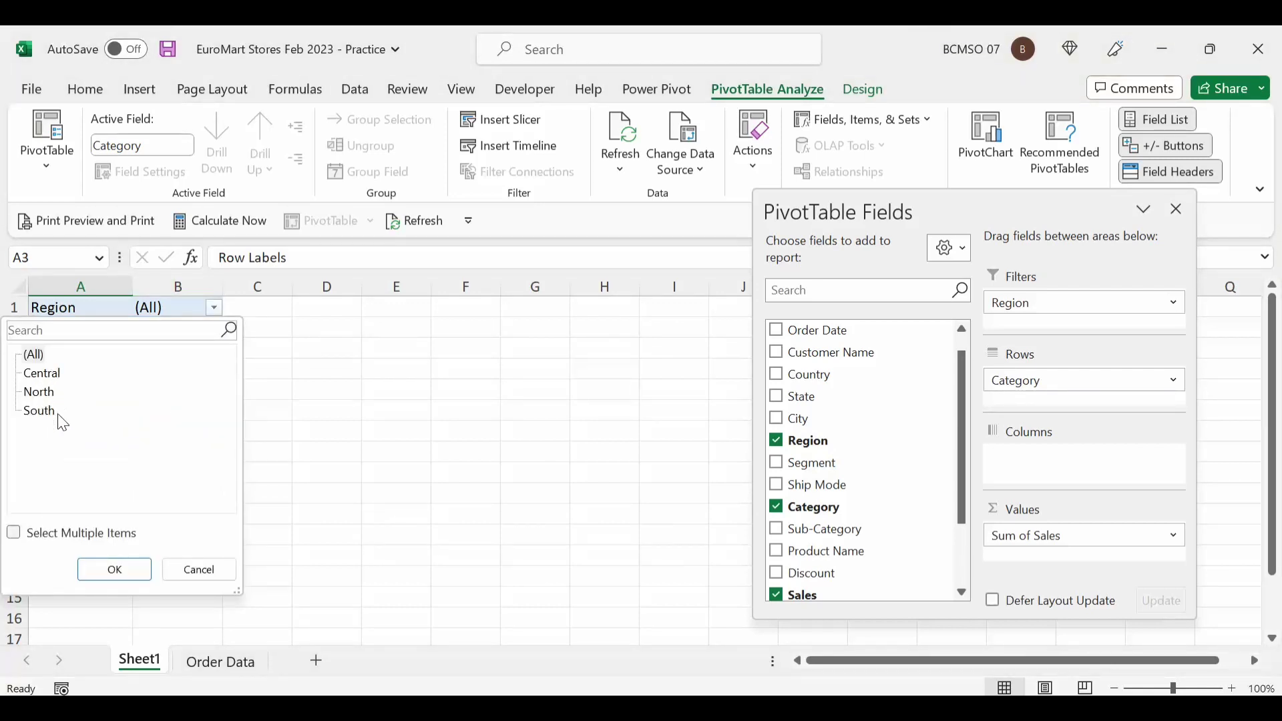
left_click(165, 293)
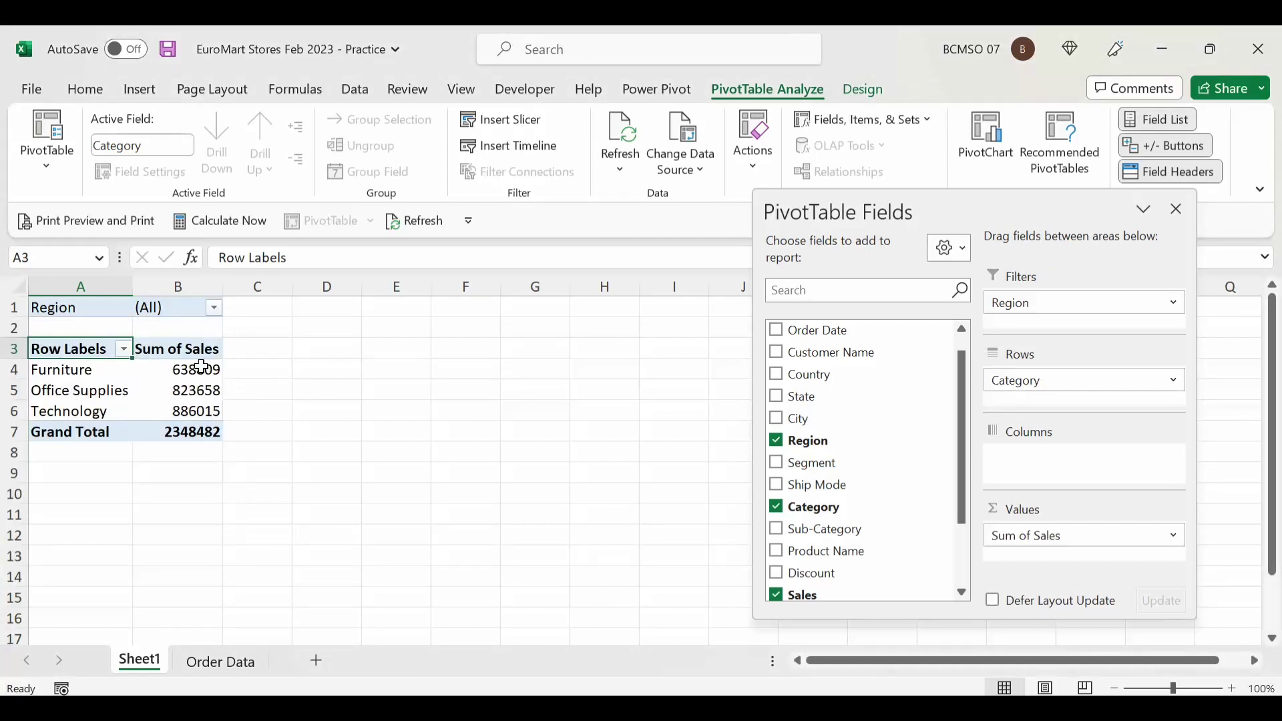
Step: Format the Sum of Sales values, including the grand total, with thousands separators and no decimals
left_click_drag(203, 367, 203, 428)
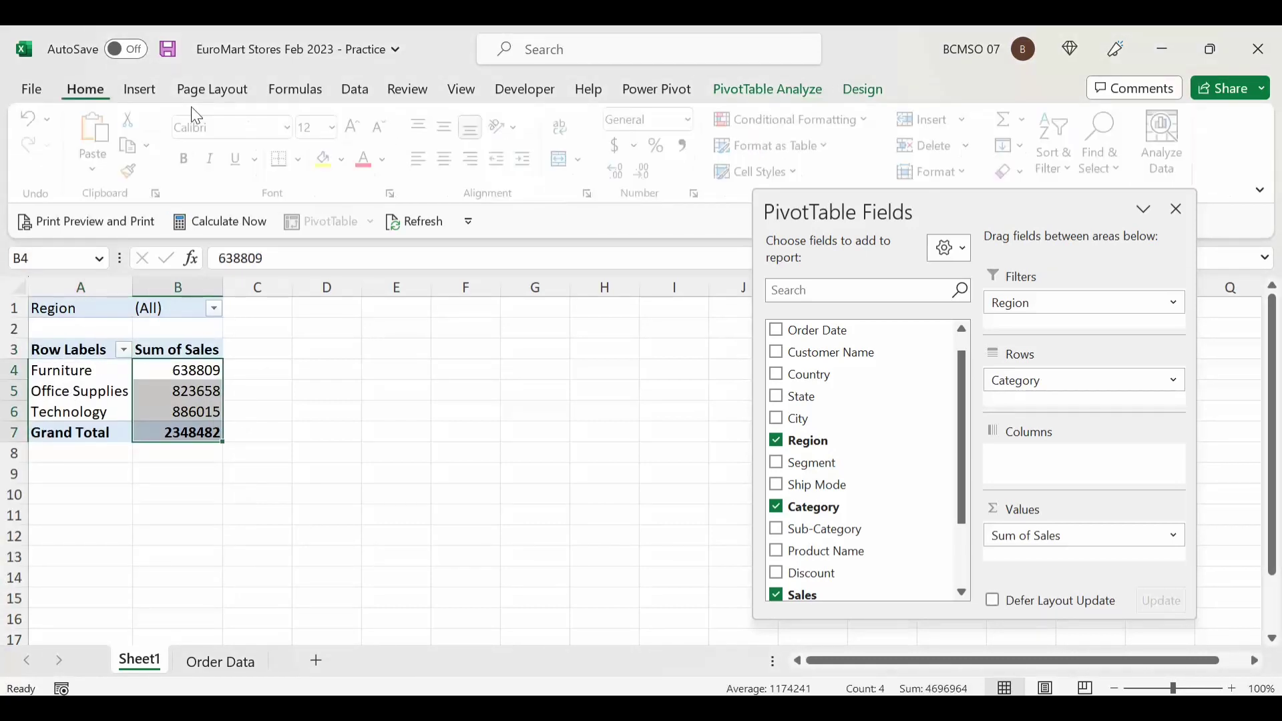
left_click(84, 89)
left_click(688, 145)
left_click(646, 171)
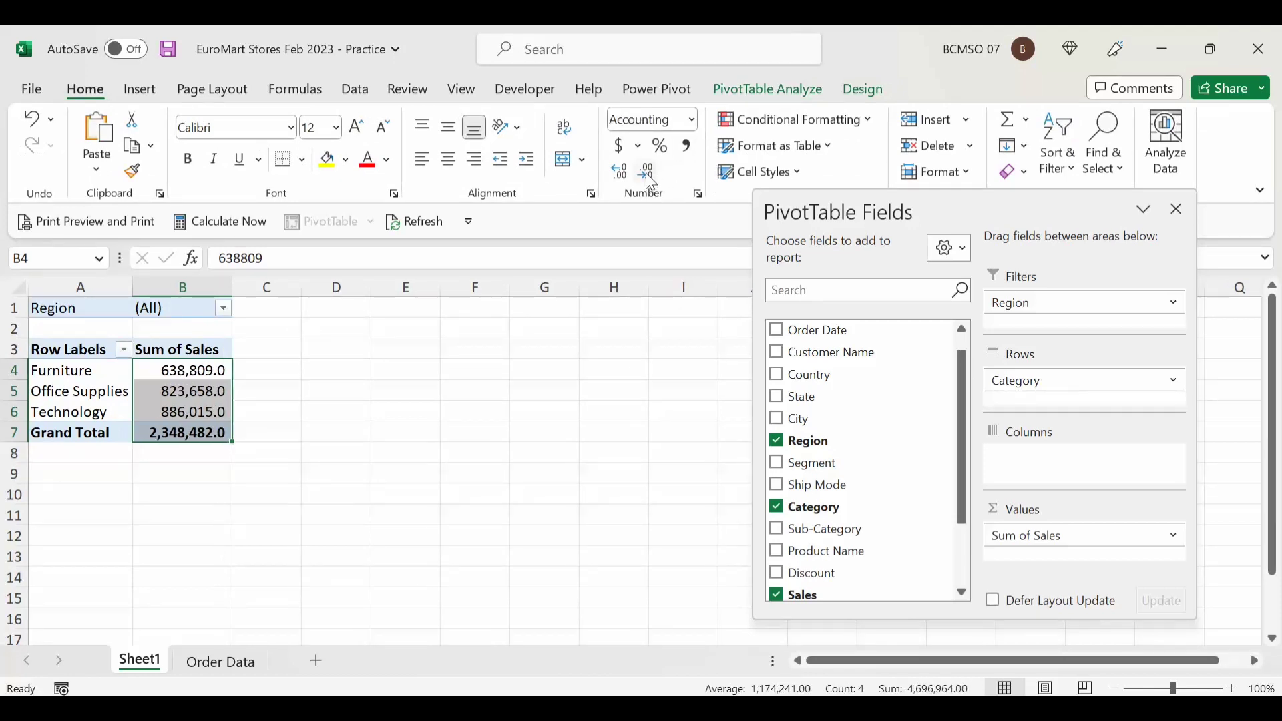
left_click(646, 171)
left_click(209, 371)
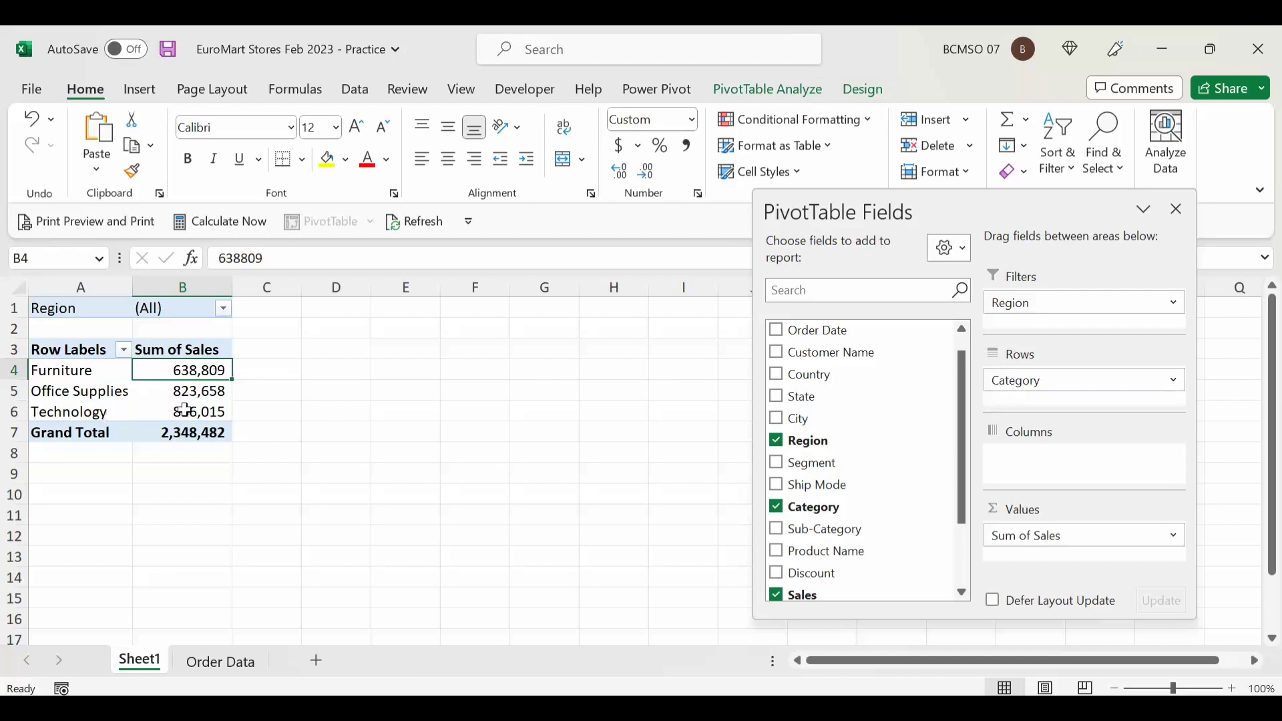
Step: Sort the categories by Sum of Sales from largest to smallest
right_click(202, 366)
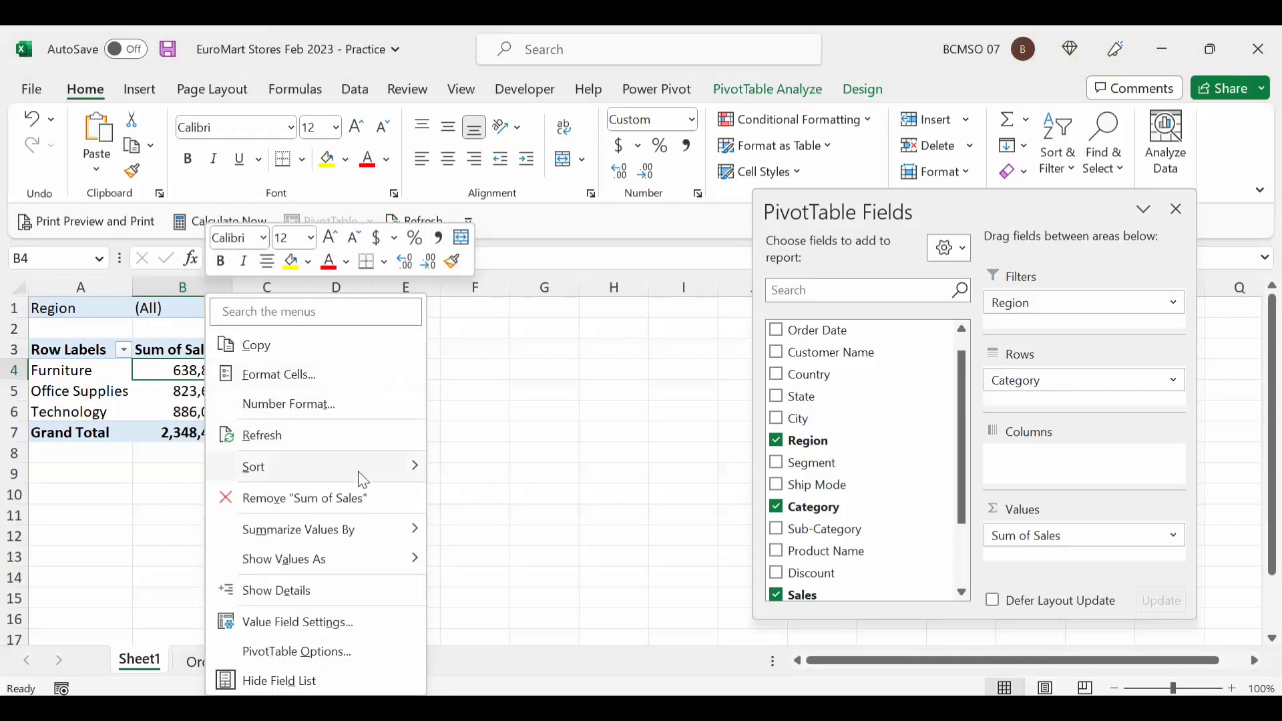
mouse_move(366, 480)
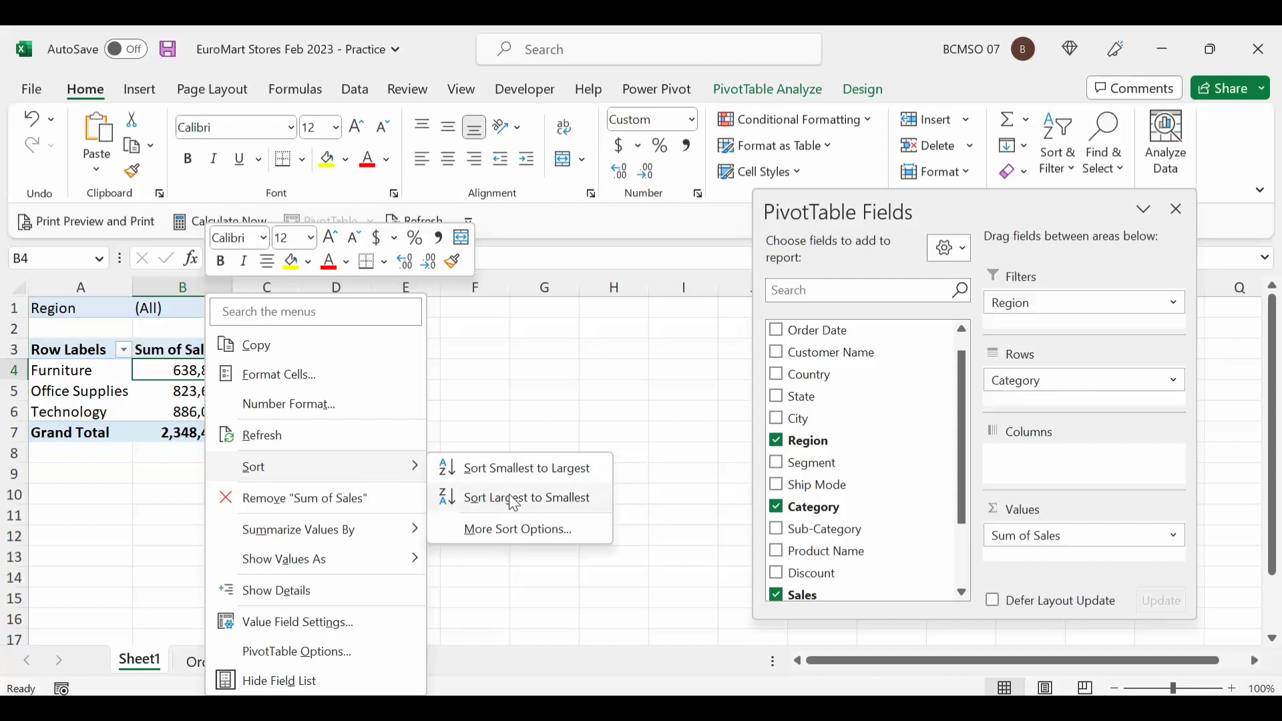
left_click(542, 498)
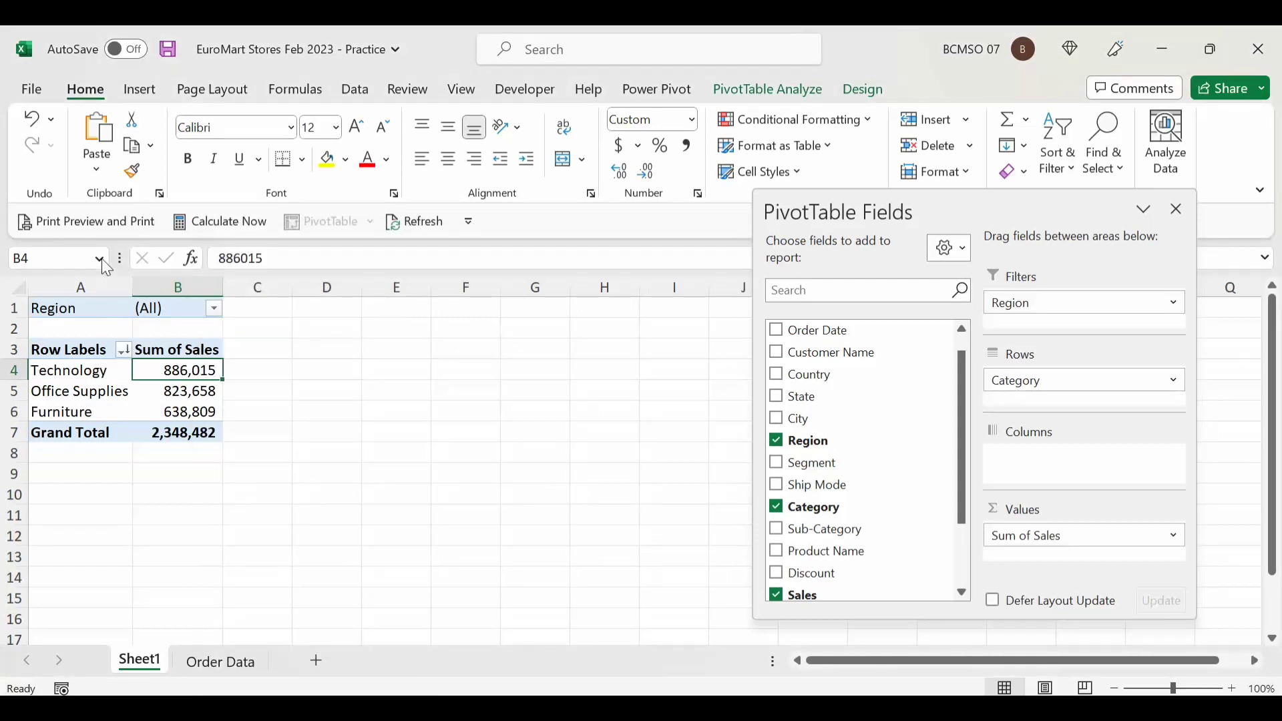
Step: Generate a separate worksheet for each region with Show Report Filter Pages for the Region filter
left_click(771, 92)
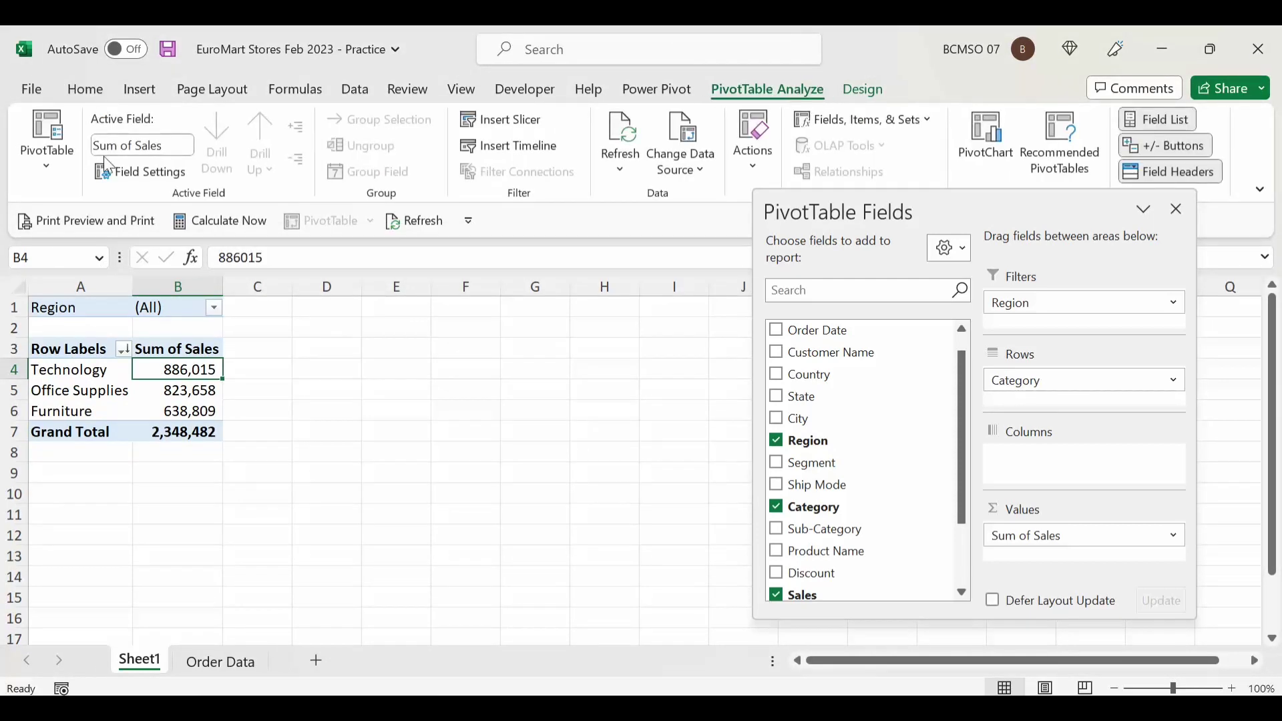
left_click(59, 163)
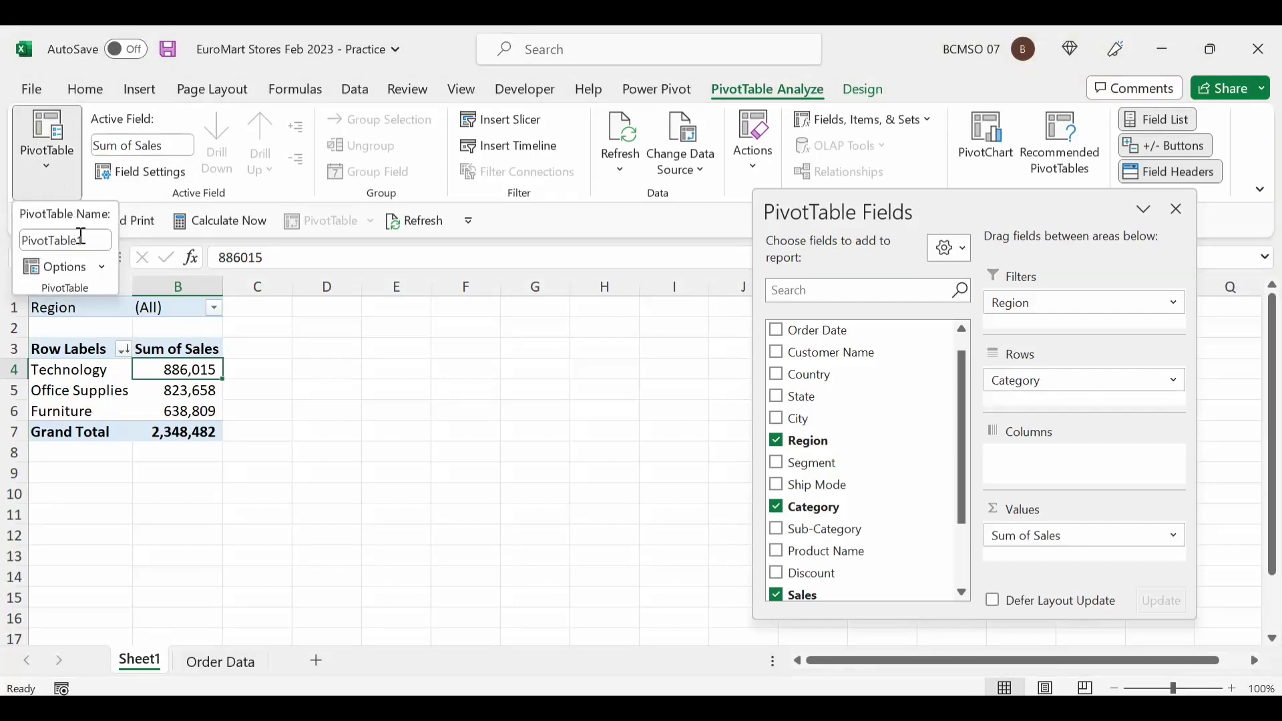
left_click(101, 268)
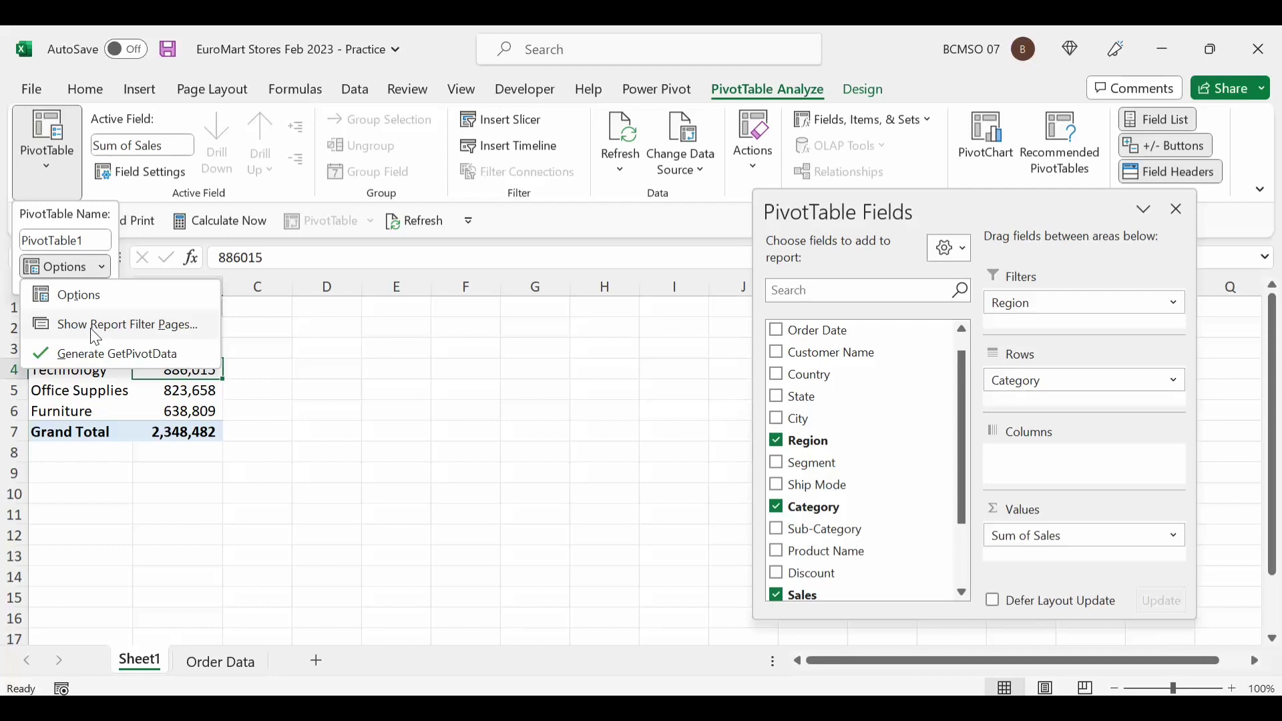
left_click(164, 329)
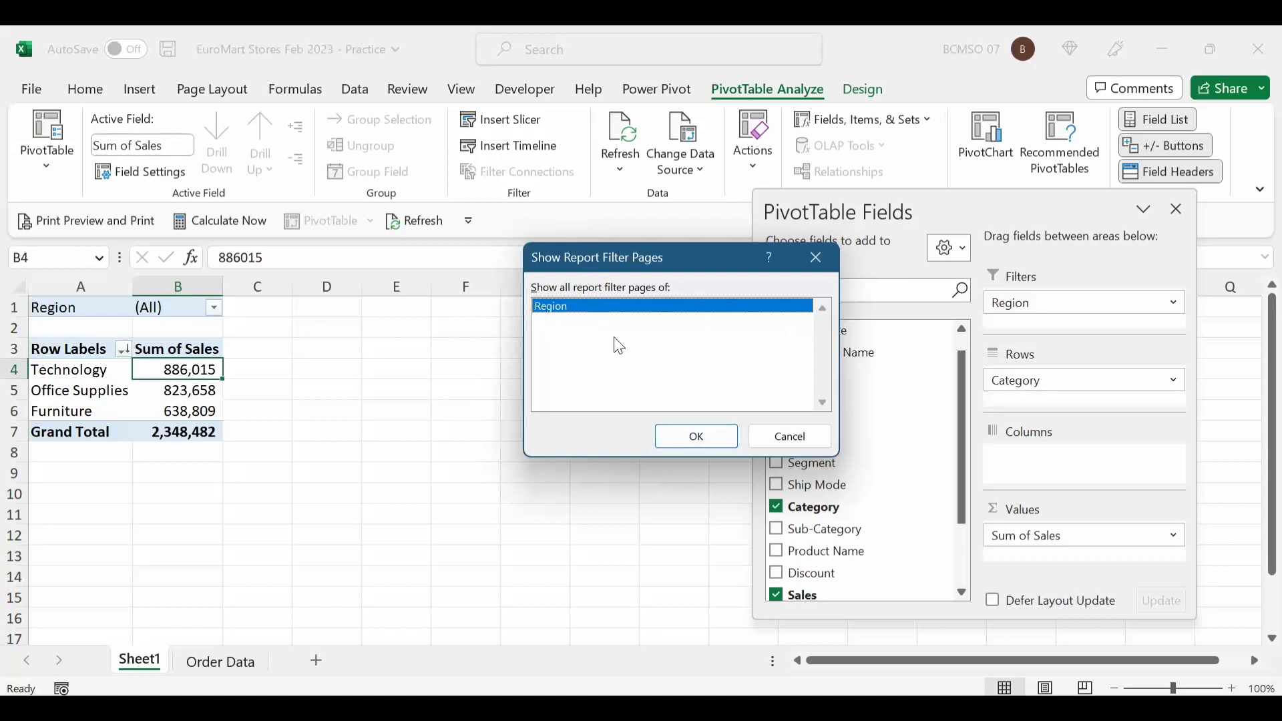
left_click(689, 433)
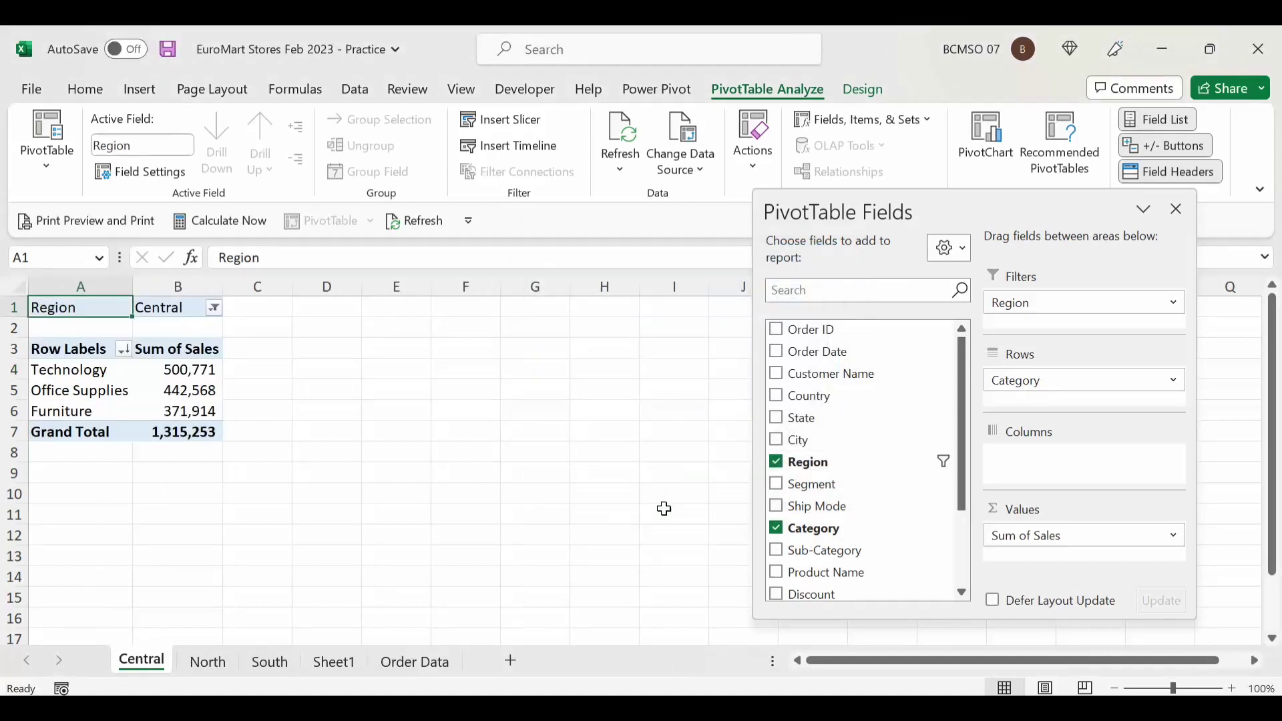
Step: Review the filtered PivotTables on the Central, North and South sheets, and return to Sheet1
left_click(215, 669)
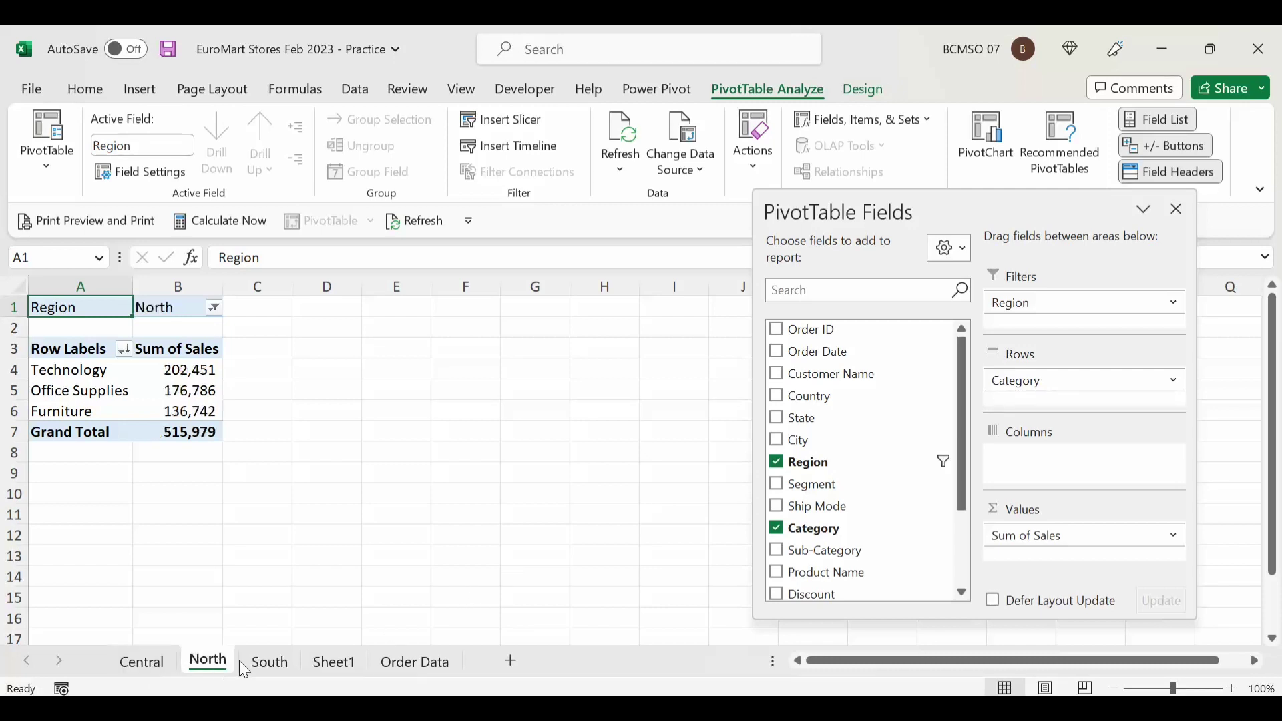
left_click(264, 665)
left_click(223, 661)
left_click(128, 661)
left_click(225, 665)
left_click(269, 664)
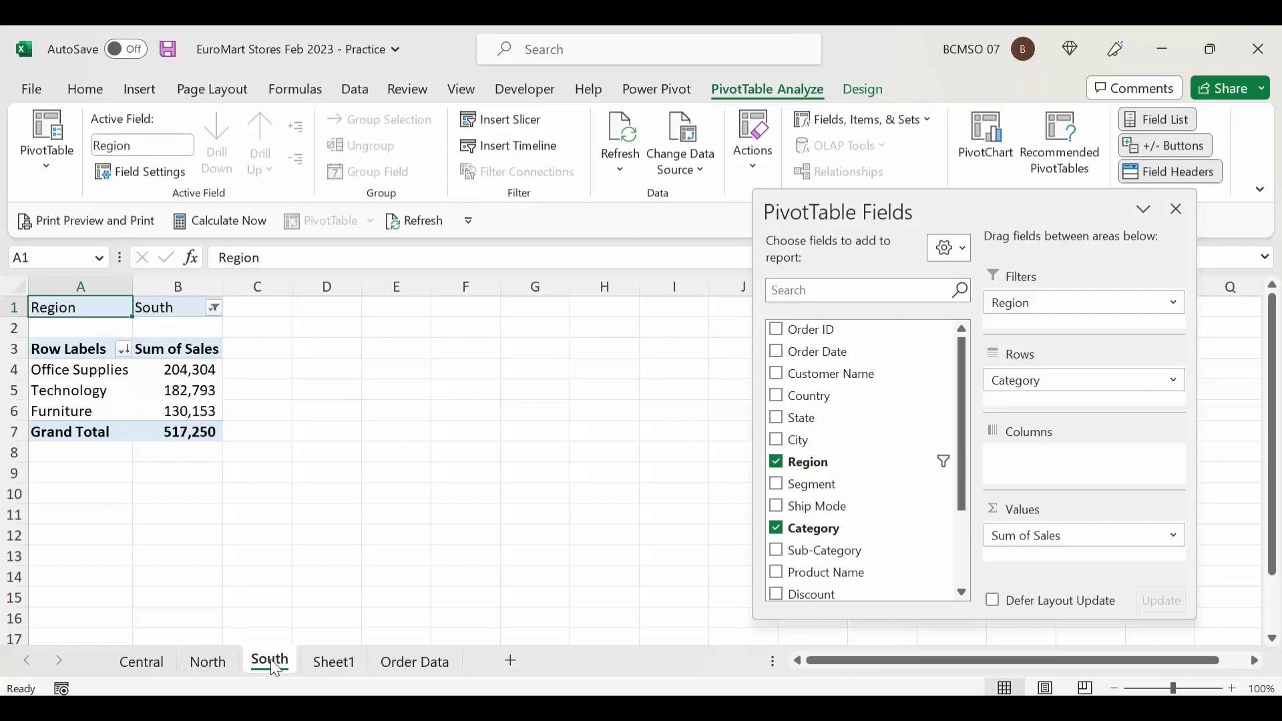
left_click(216, 663)
left_click(156, 670)
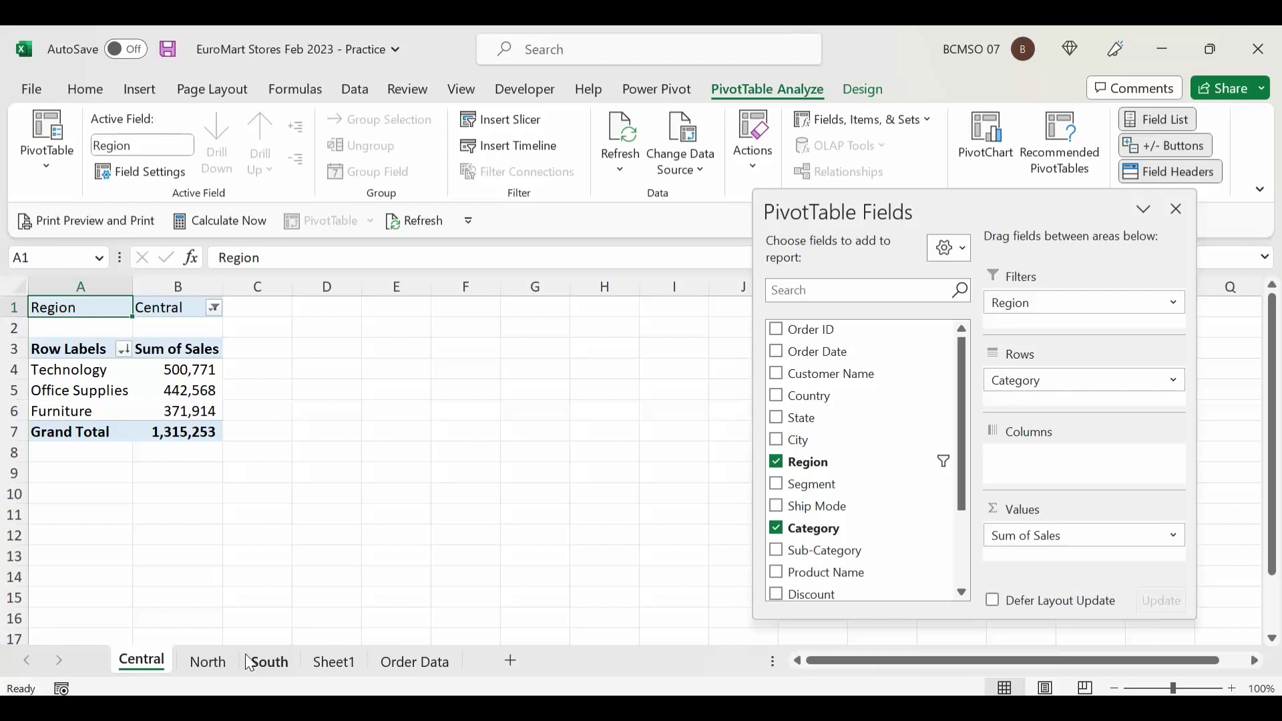
left_click(322, 671)
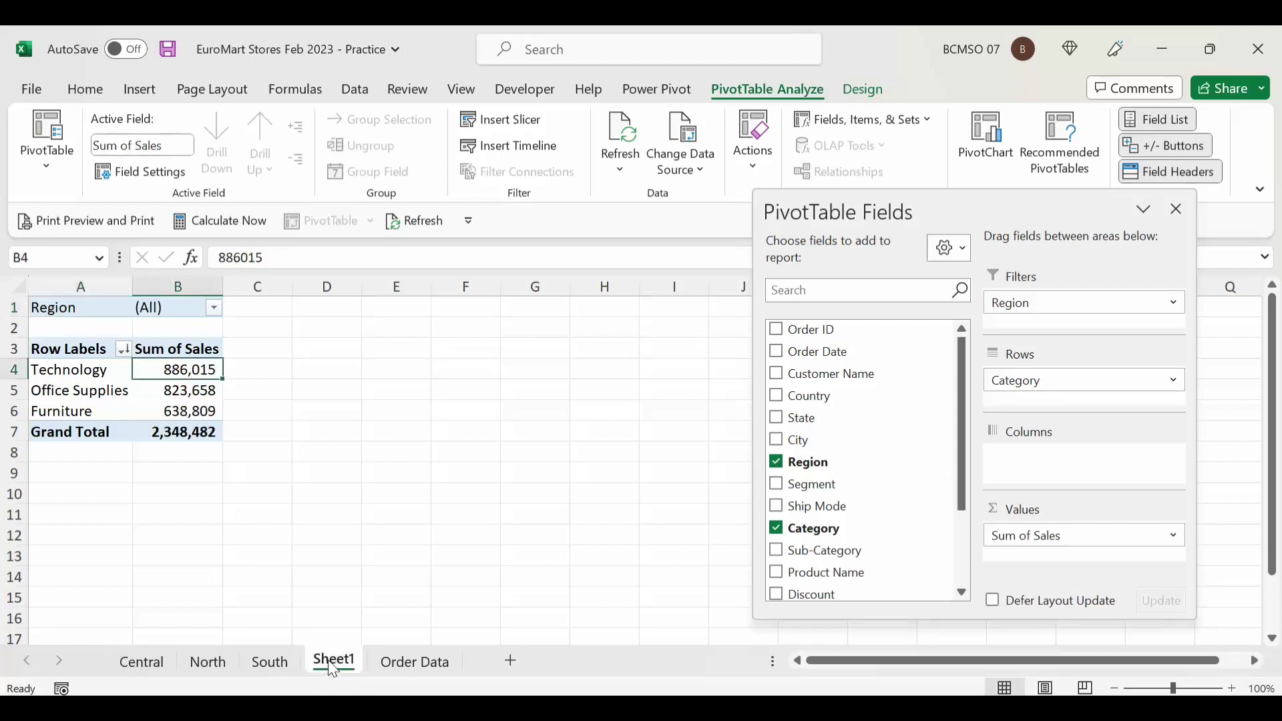
Step: Remove Region from the PivotTable's report filters and show the detail records behind the Technology sales value
left_click_drag(1048, 301, 895, 427)
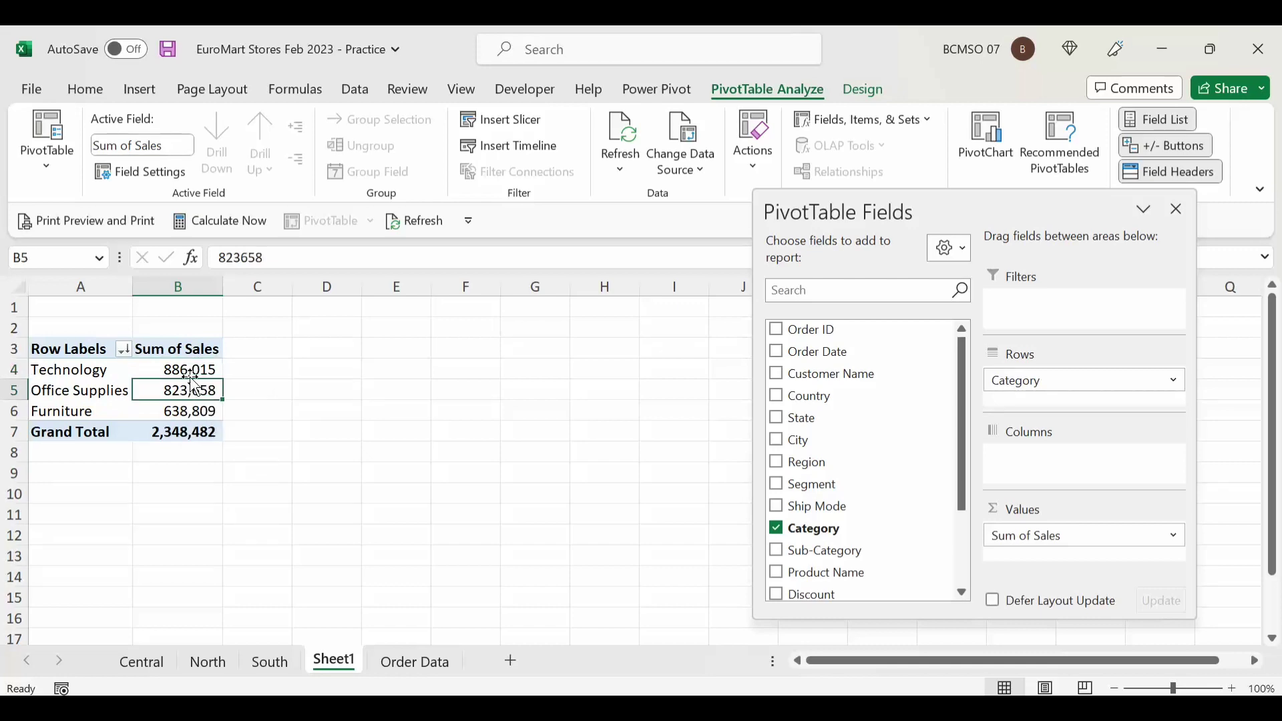
mouse_move(197, 364)
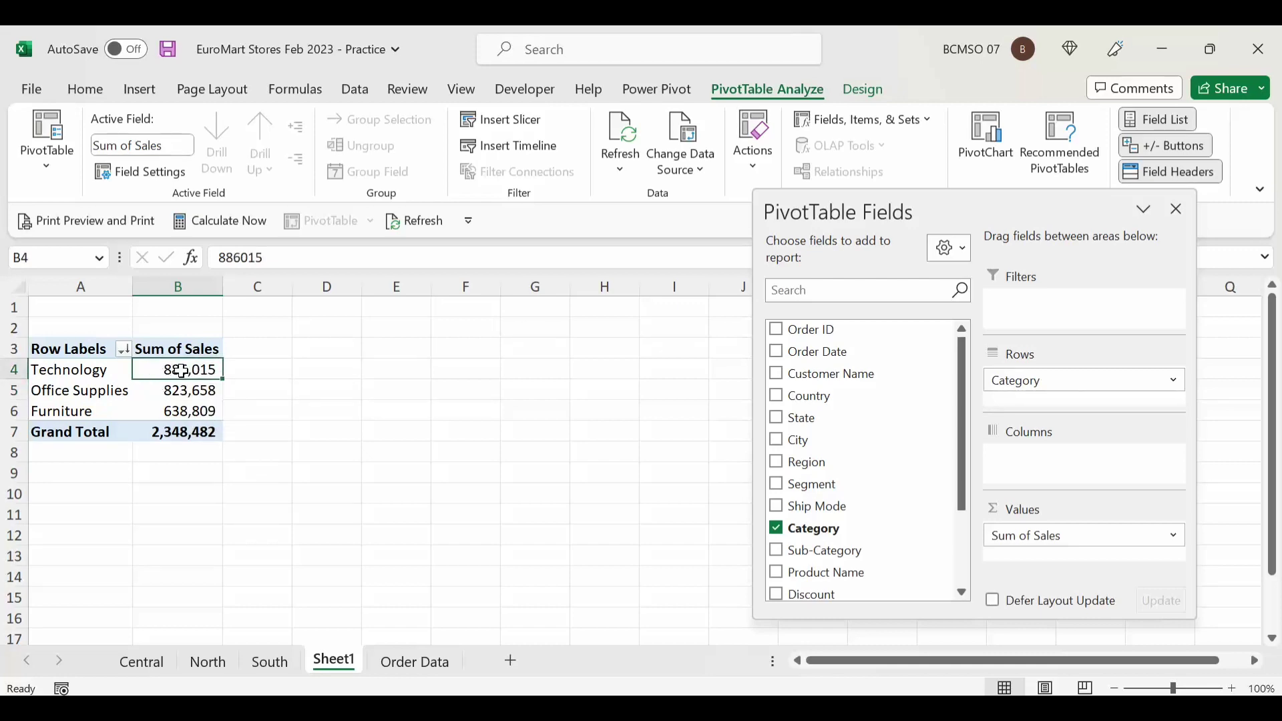
double_click(190, 365)
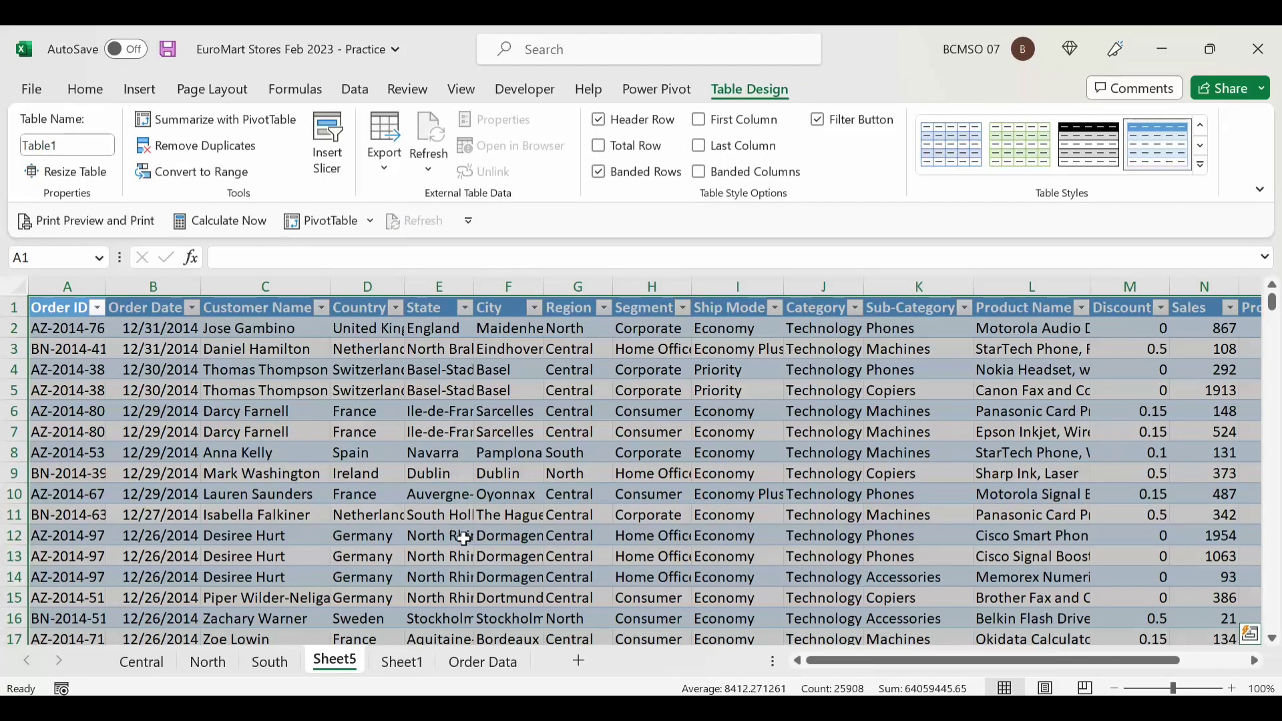
Step: Check the Category filter values on the generated detail sheet, and delete that sheet
left_click(842, 372)
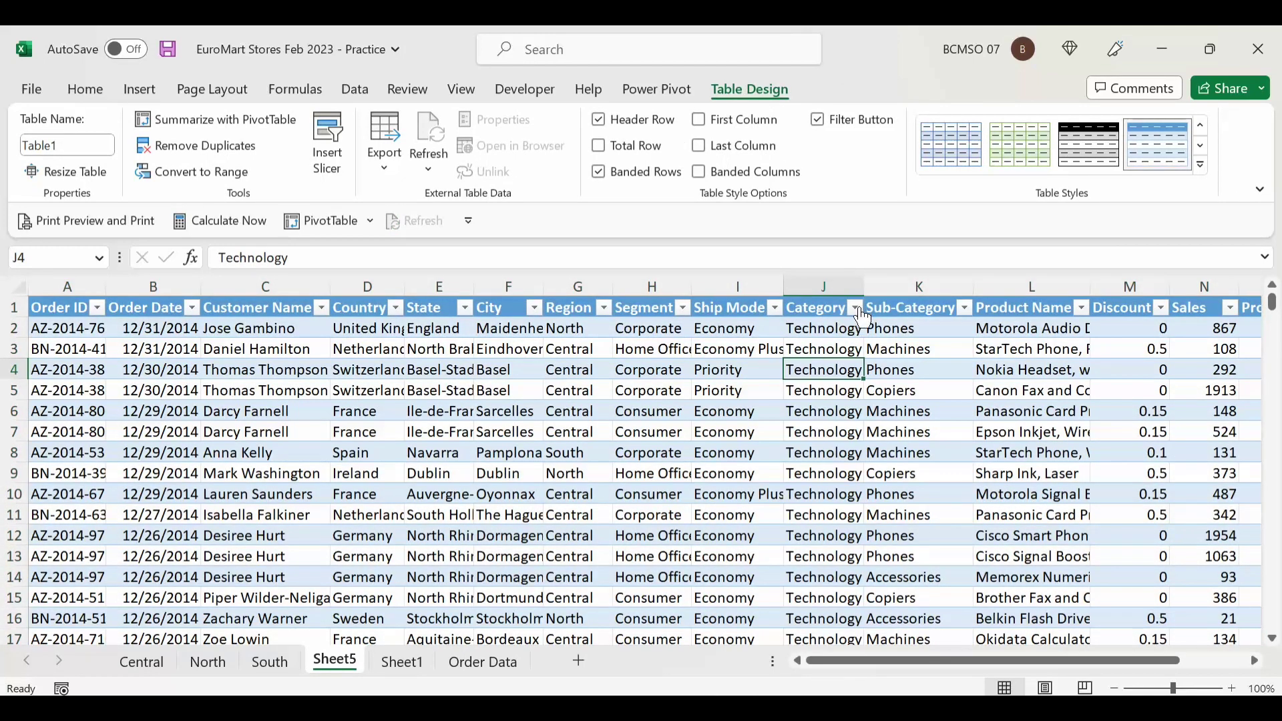
left_click(856, 308)
left_click(340, 403)
right_click(334, 661)
left_click(389, 454)
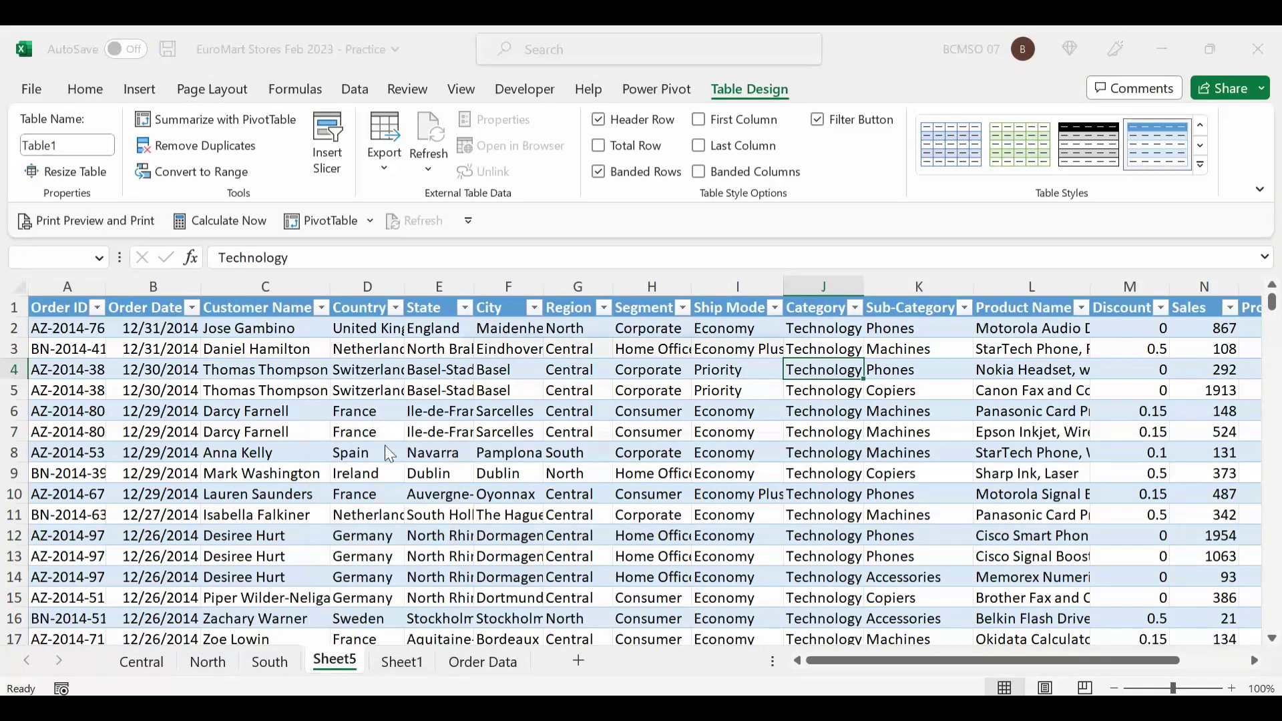
left_click(609, 431)
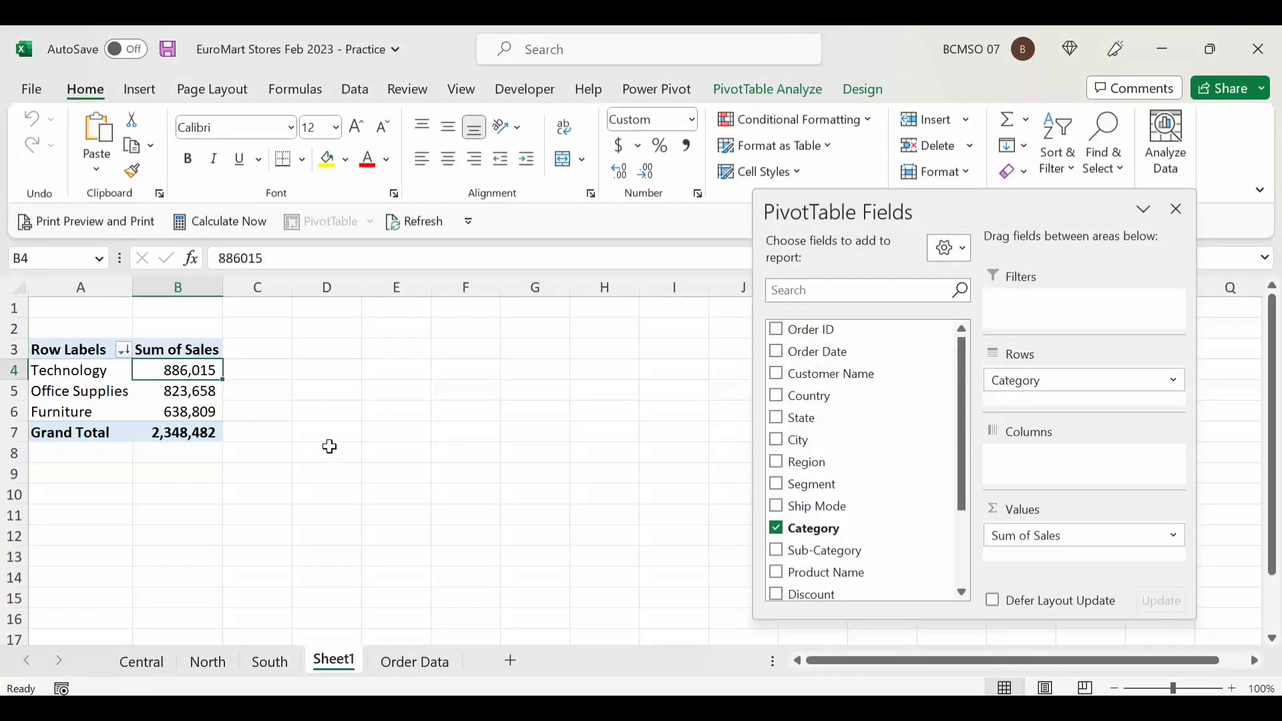
key("alt+Tab")
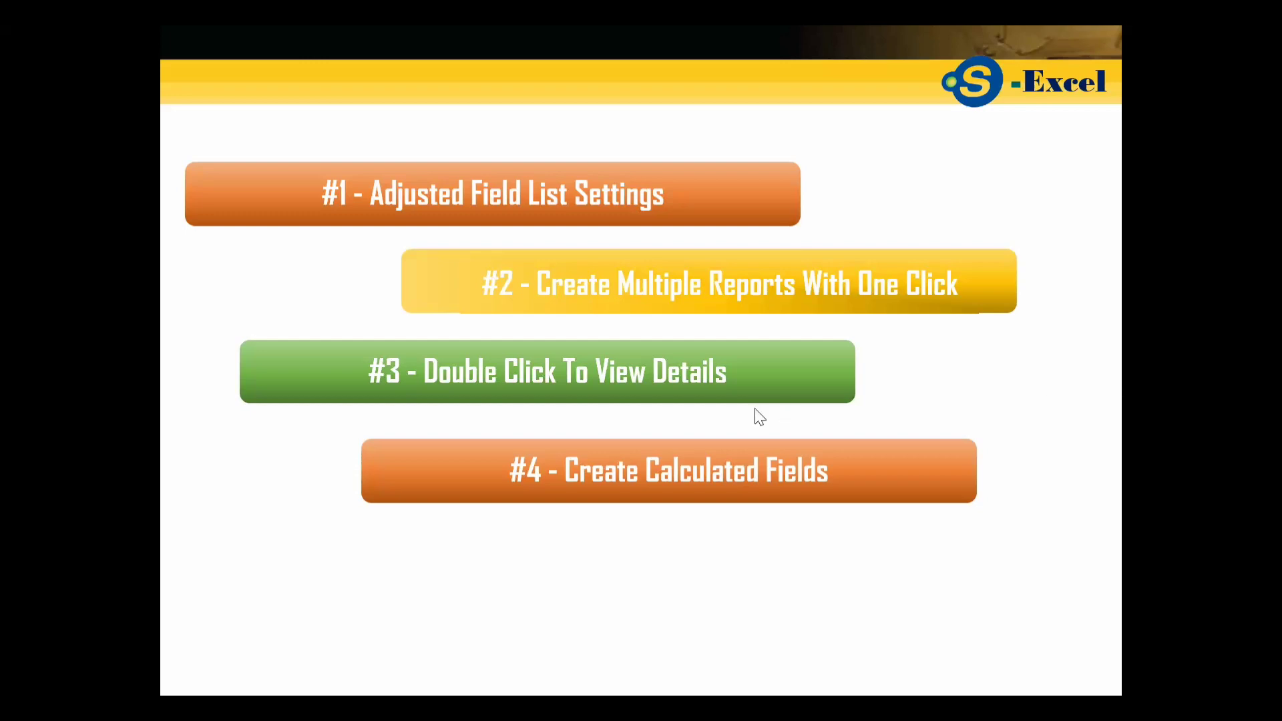
key("alt+Tab")
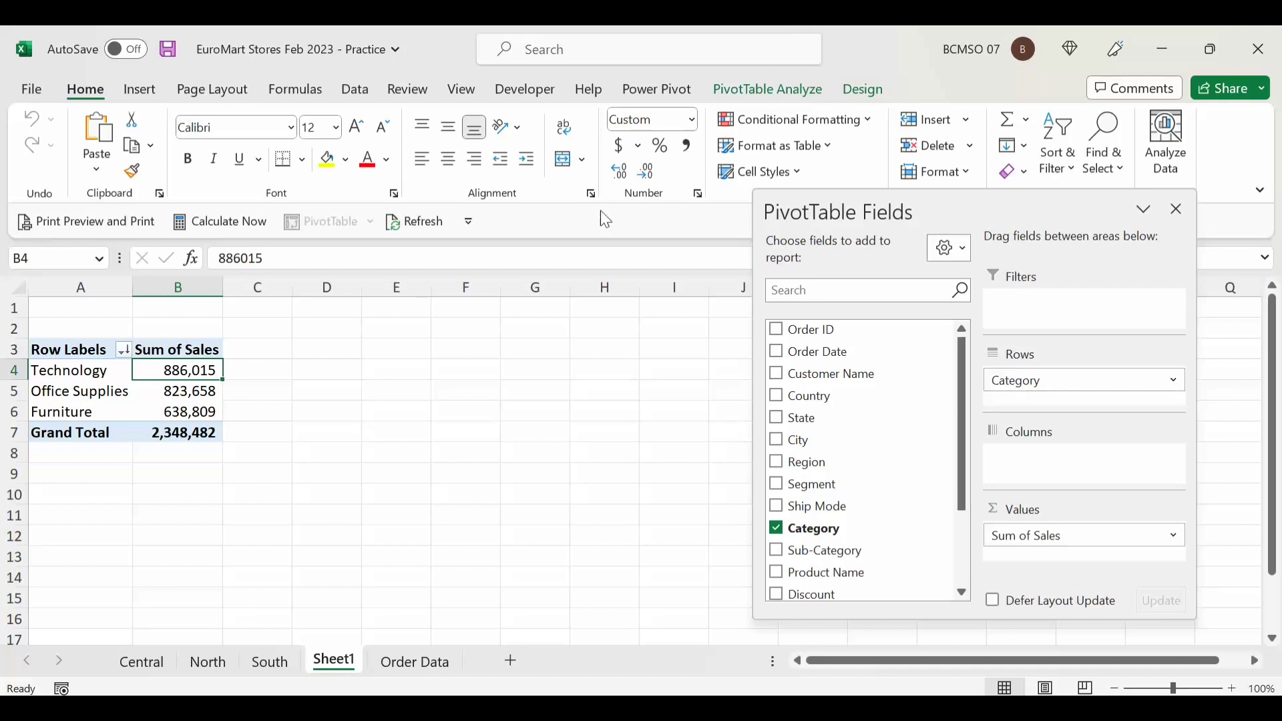
Step: Start a new calculated field in the PivotTable and name it Sales Target
left_click(783, 96)
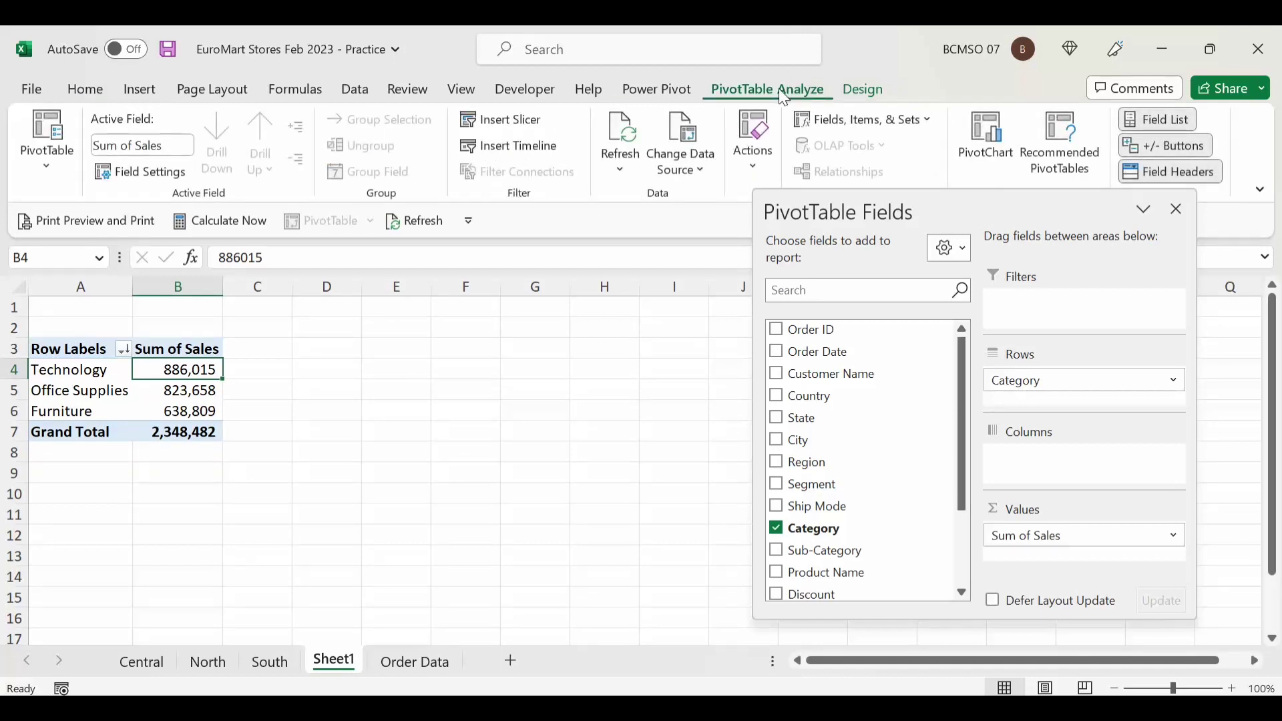
left_click(875, 127)
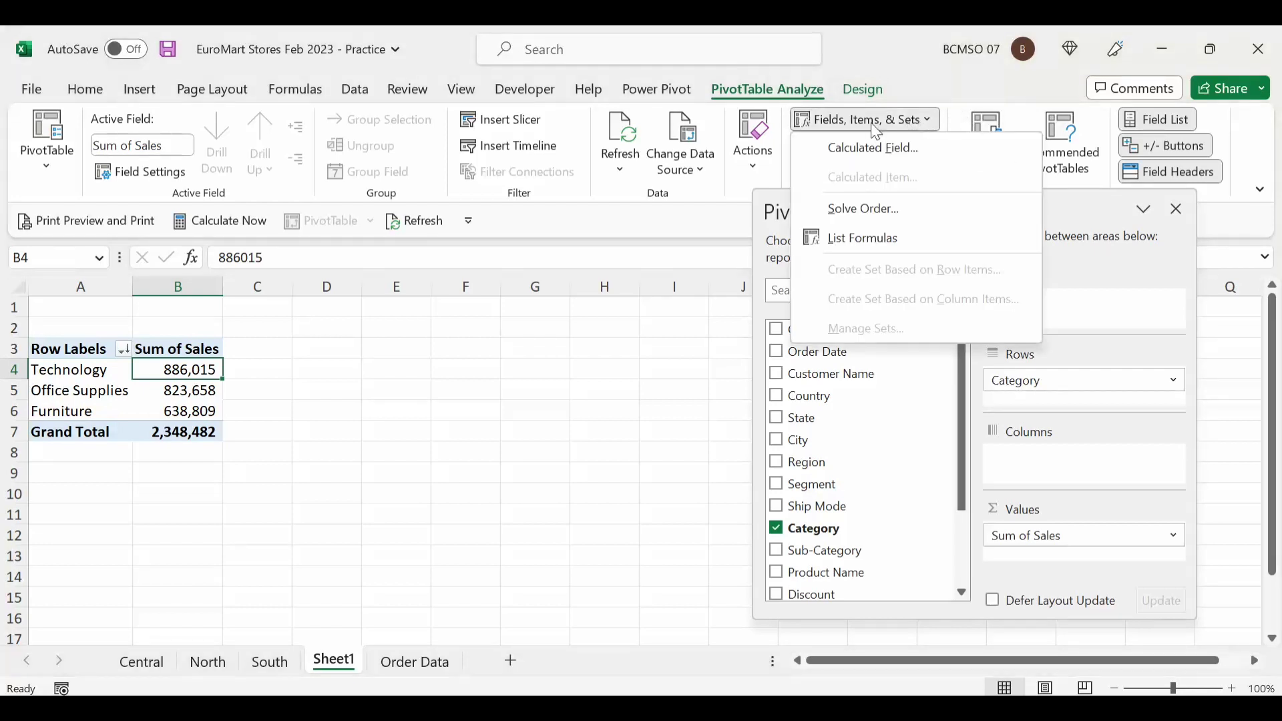
left_click(899, 160)
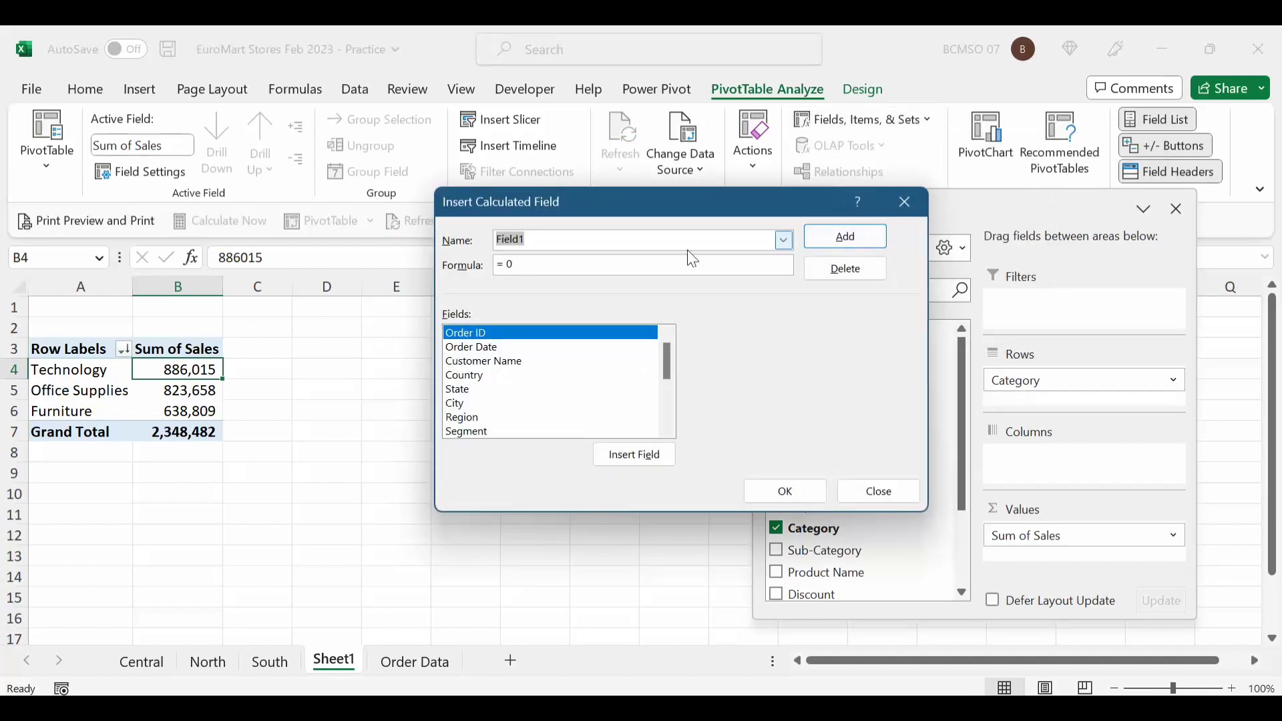
left_click_drag(668, 214, 606, 232)
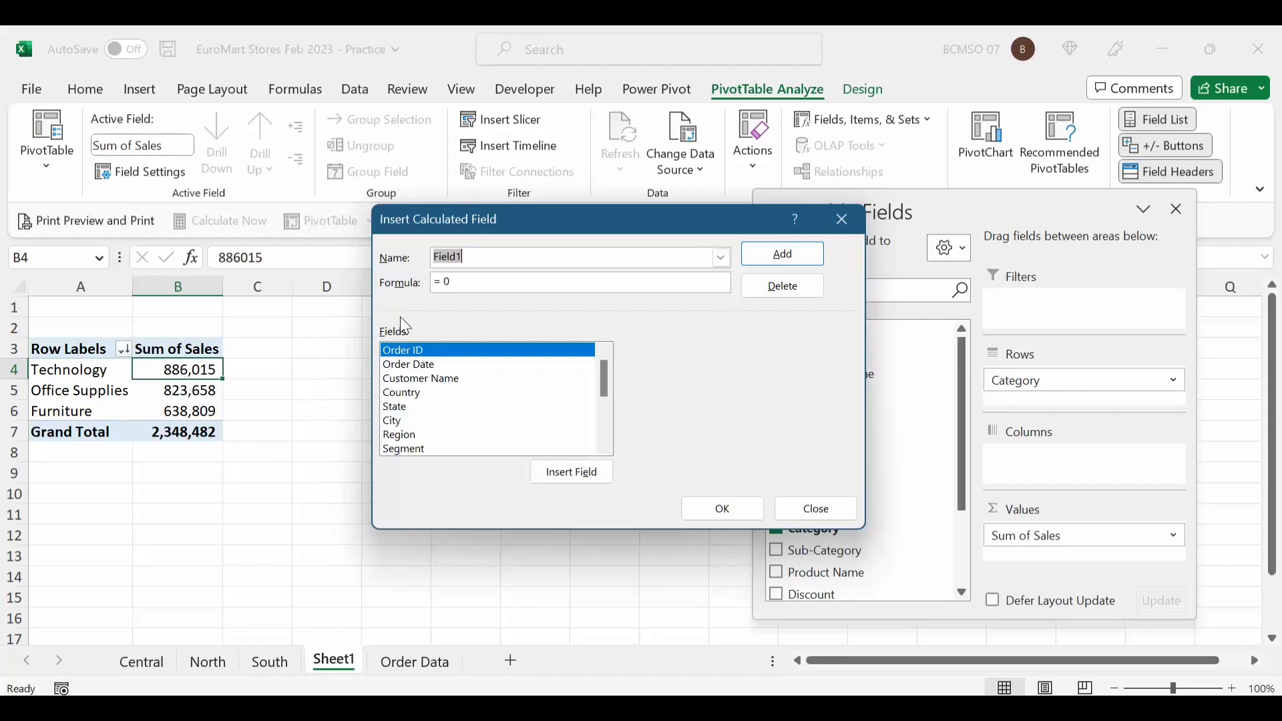
type("Sales Target")
key("Tab")
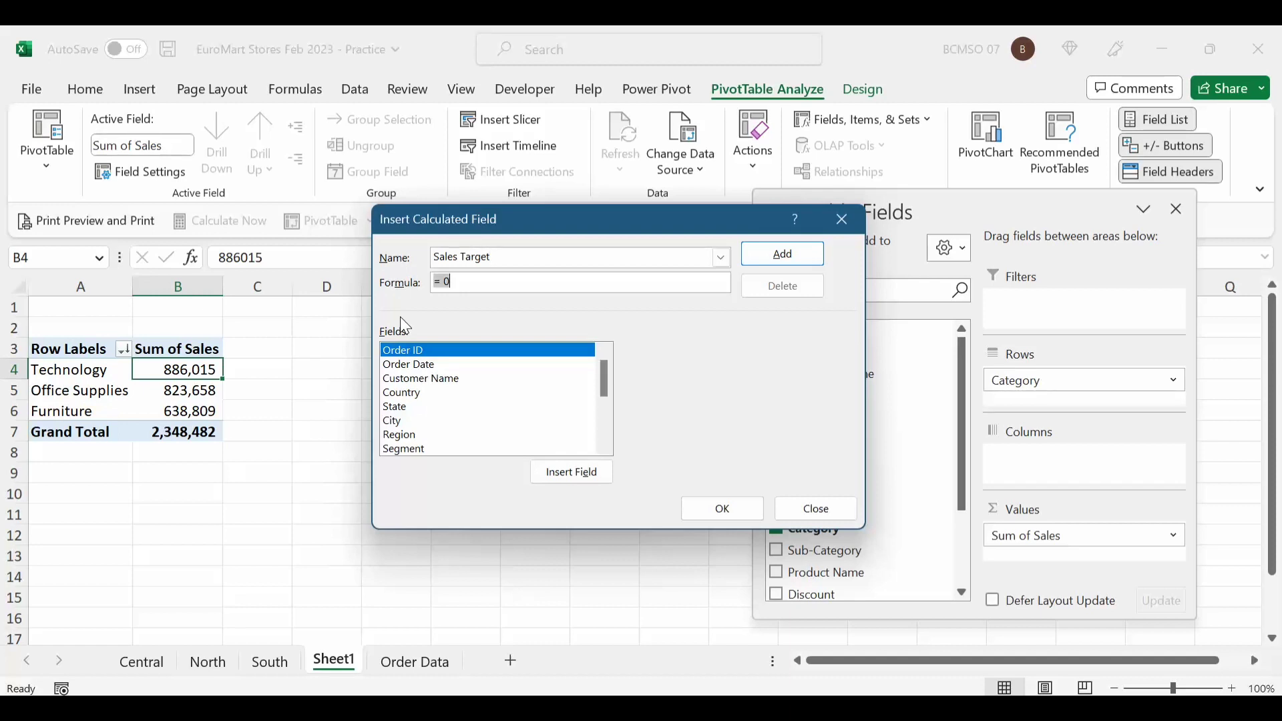
Step: Define the Sales Target formula as =Sales*1.10 using the Sales field, and add the calculated field to the PivotTable
left_click(436, 396)
scroll(439, 404, "down", 3)
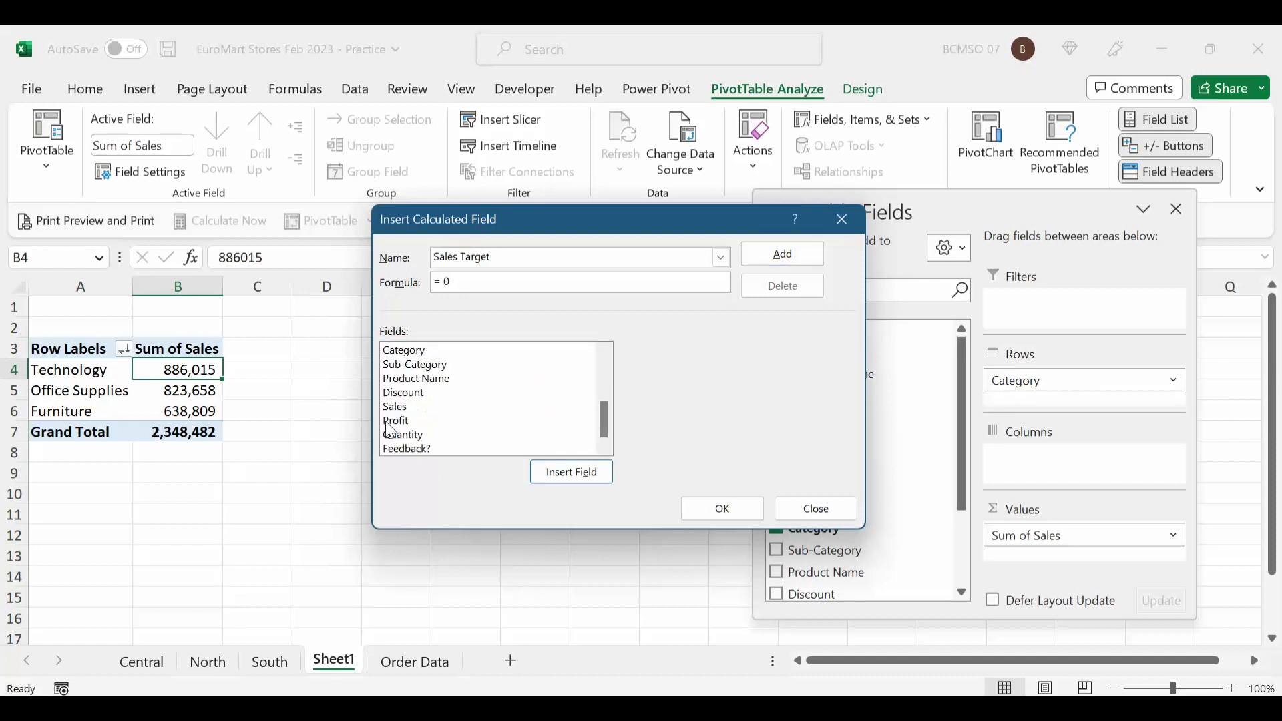
left_click(402, 411)
double_click(404, 409)
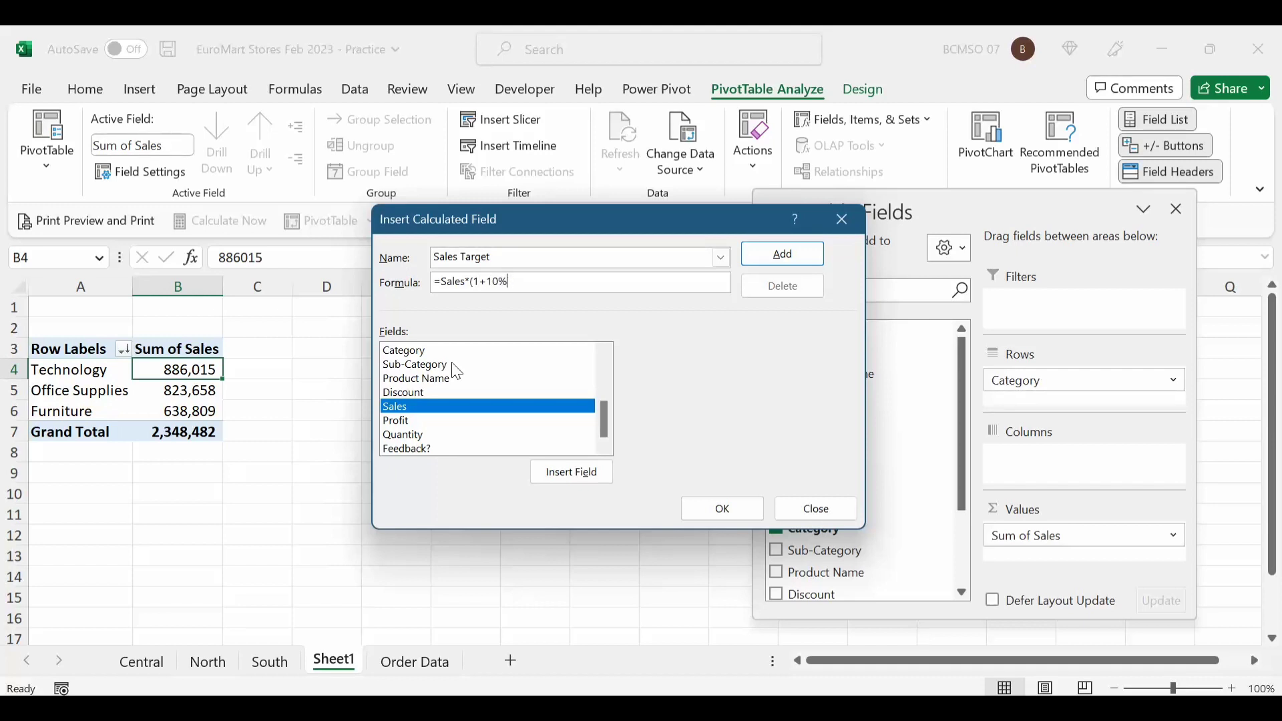
key("BackSpace")
key("BackSpace")
key("BackSpace")
left_click(800, 256)
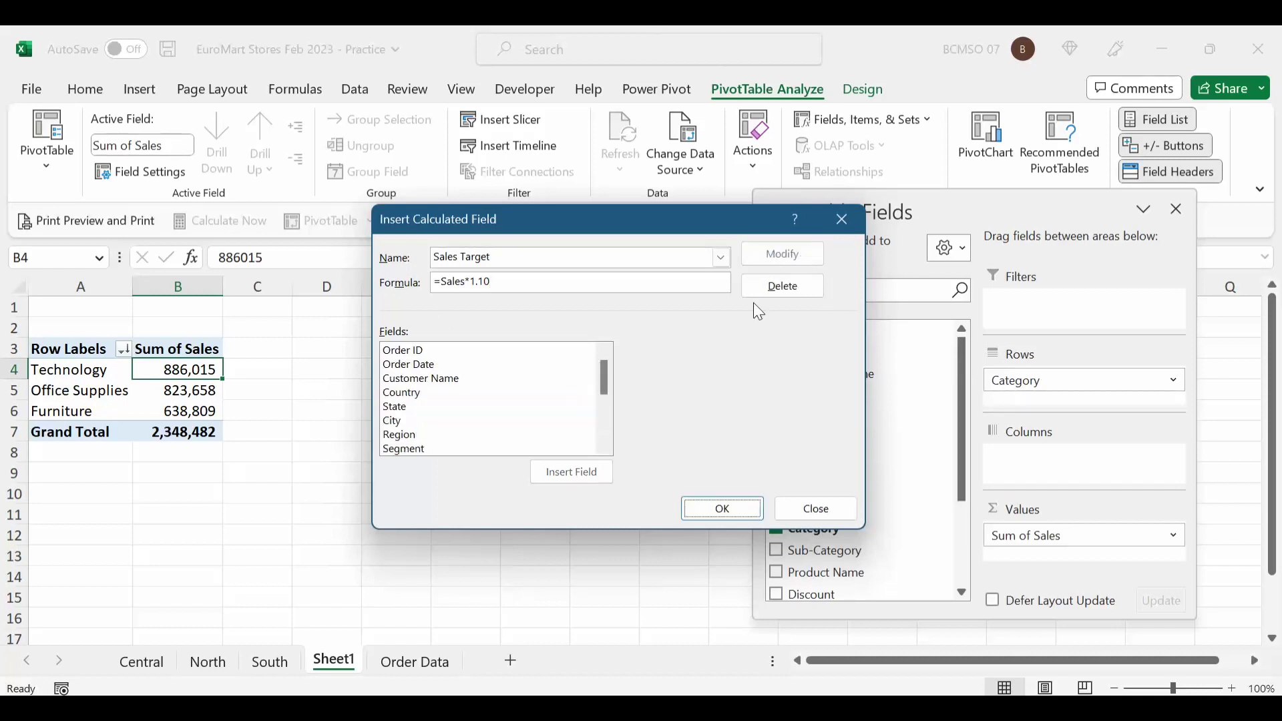
scroll(409, 404, "down", 3)
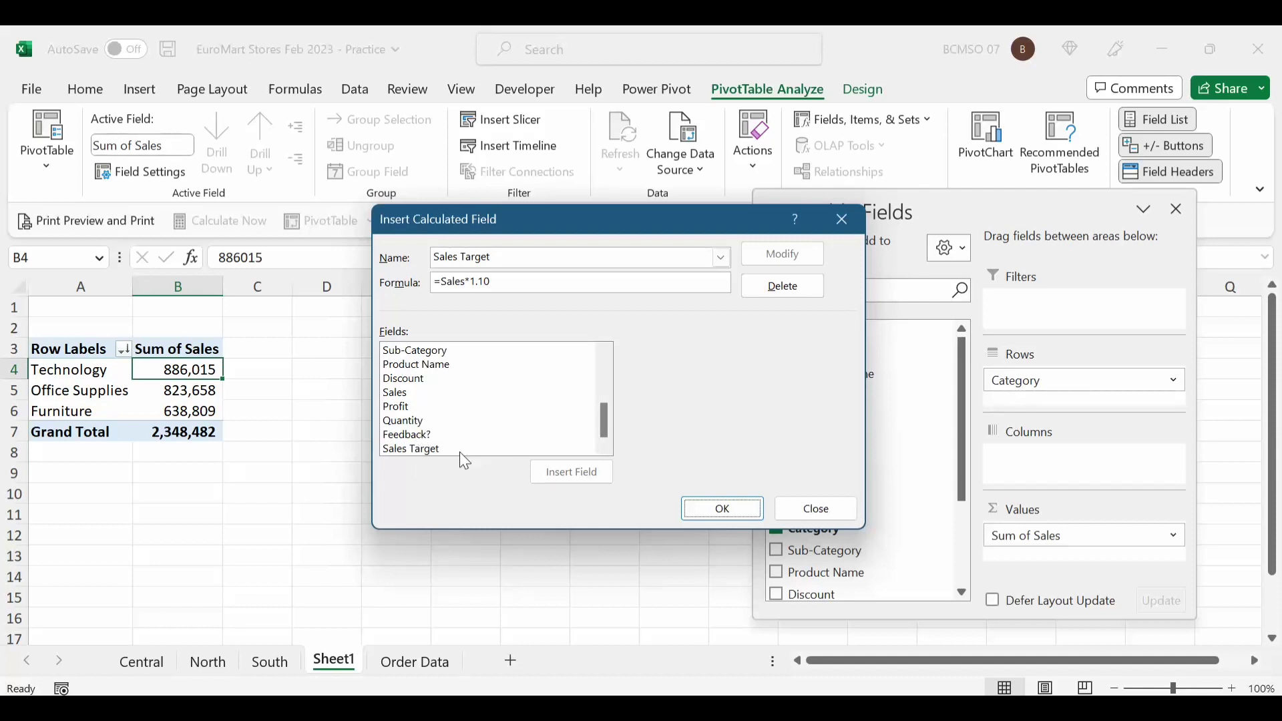
left_click(710, 510)
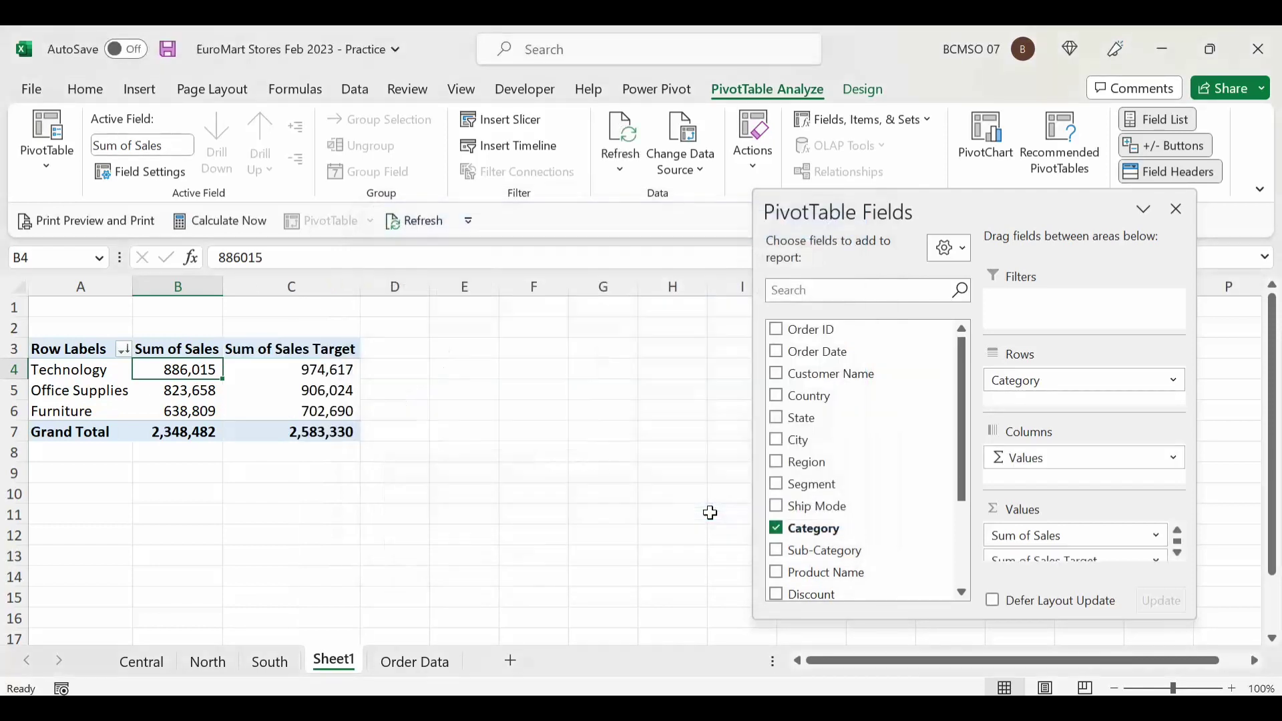
Step: Compare the Technology sales with its target, and remove Sum of Sales Target from the PivotTable values
left_click(327, 375)
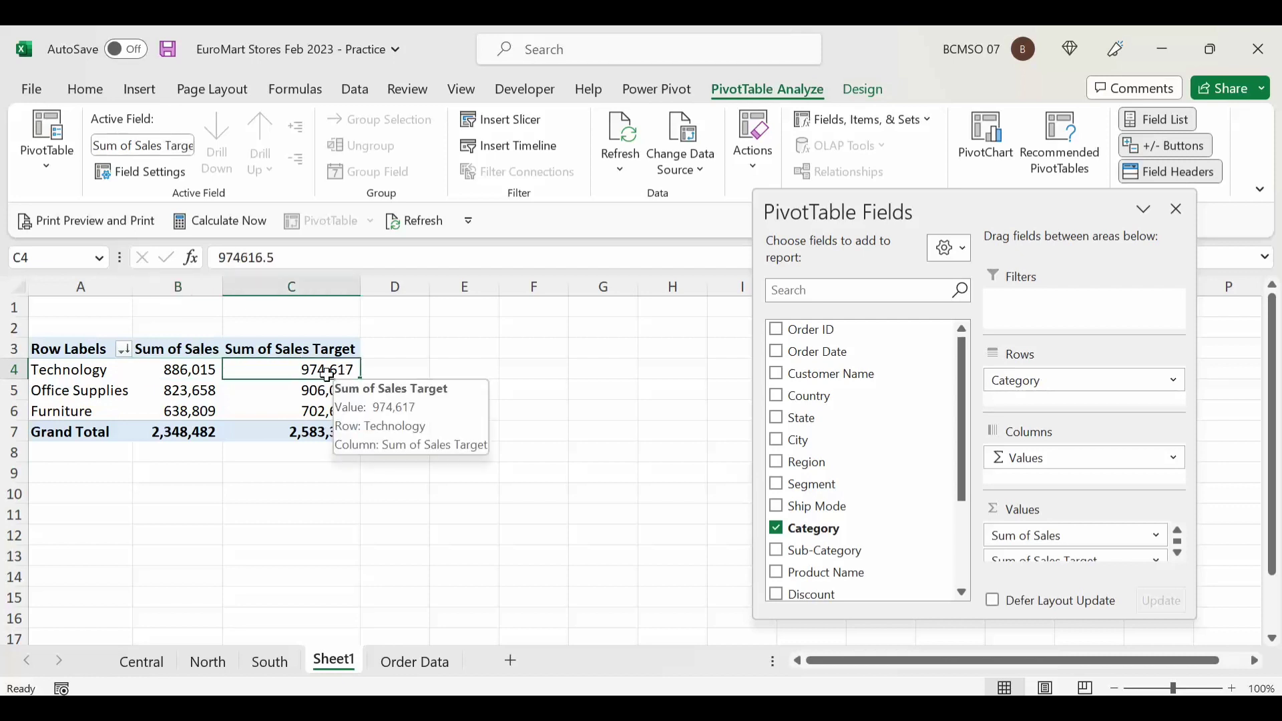
left_click(183, 374)
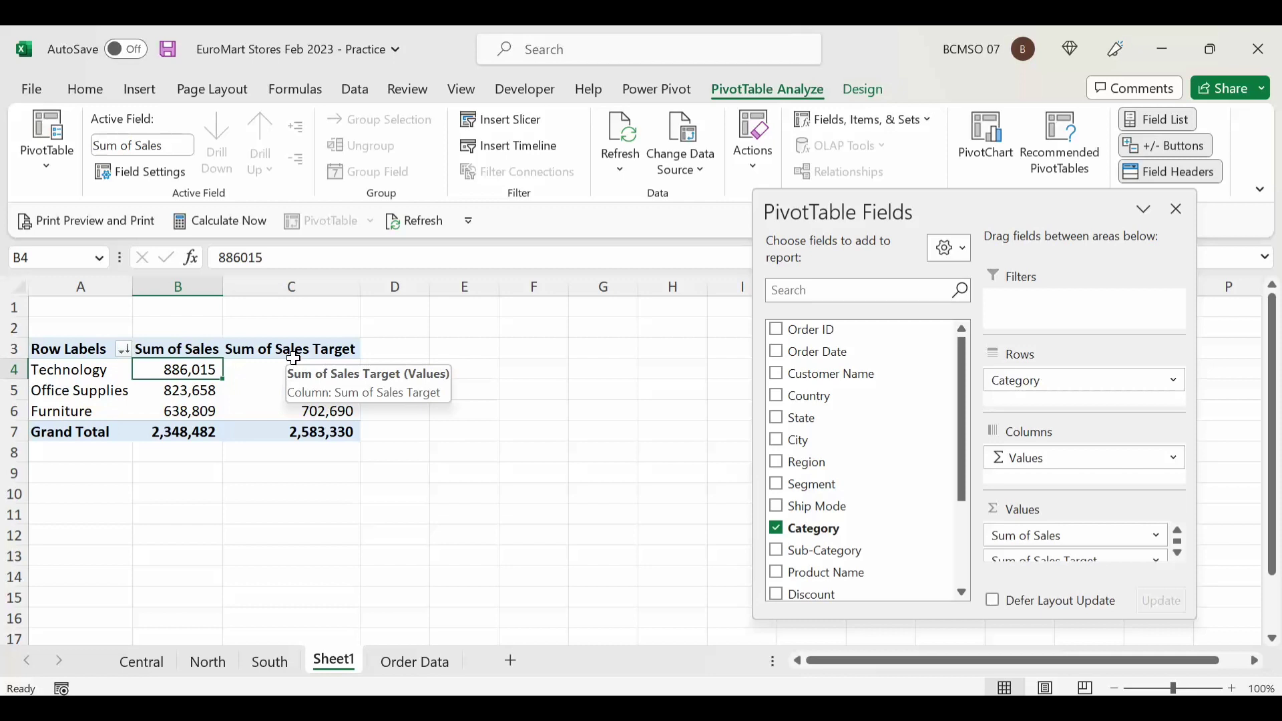
scroll(1196, 501, "down", 1)
scroll(1076, 534, "down", 1)
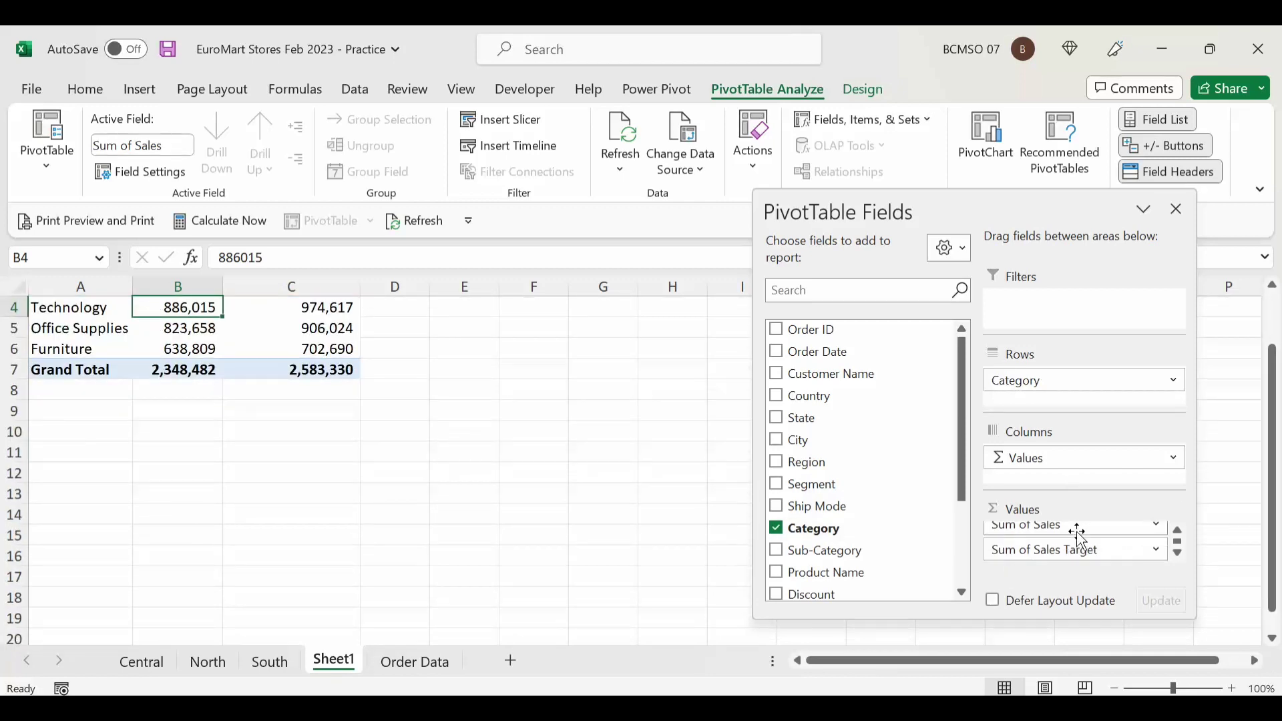
left_click_drag(1077, 551, 864, 521)
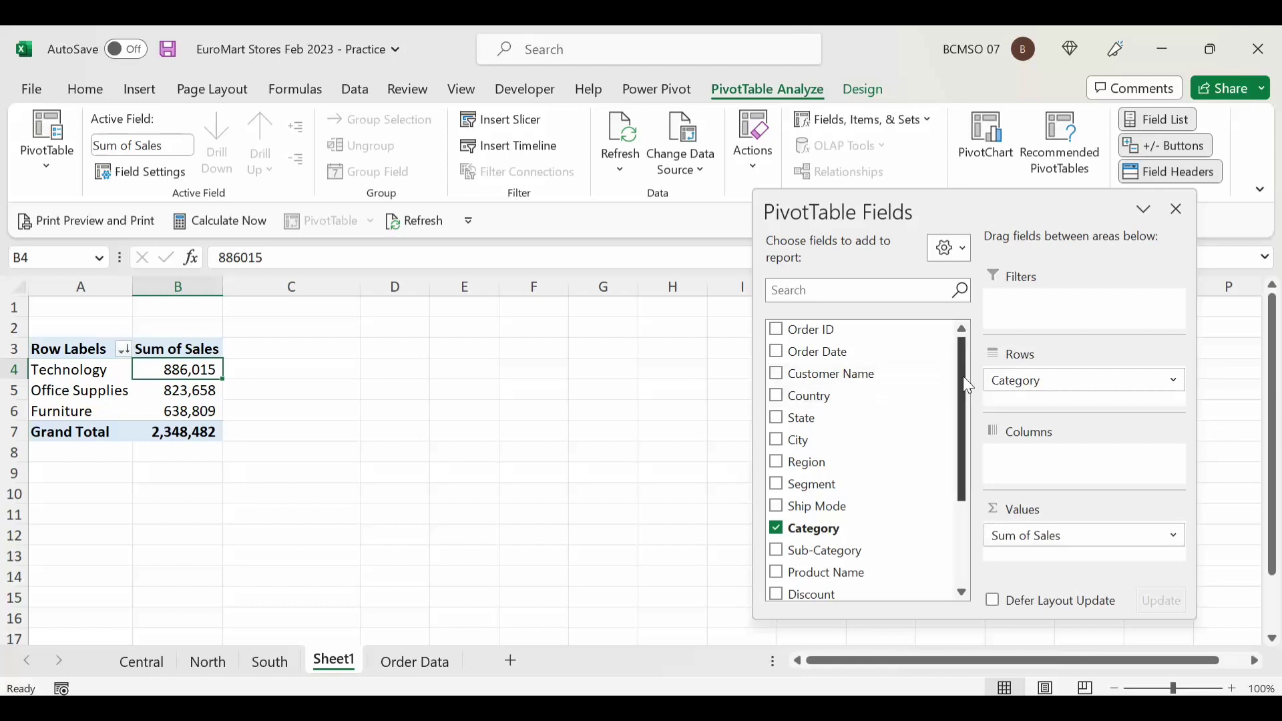
Step: Add Order Date to the PivotTable columns and remove the Quarters grouping
left_click_drag(1076, 379, 1136, 465)
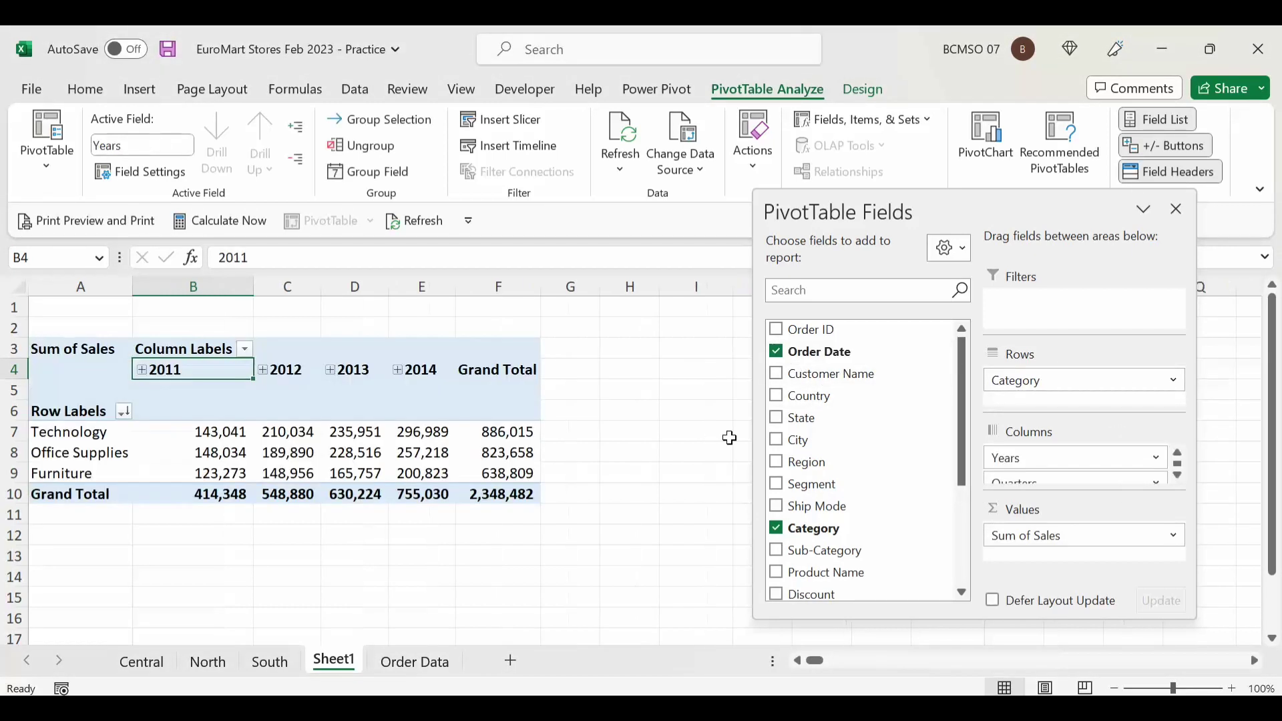
scroll(1028, 459, "down", 1)
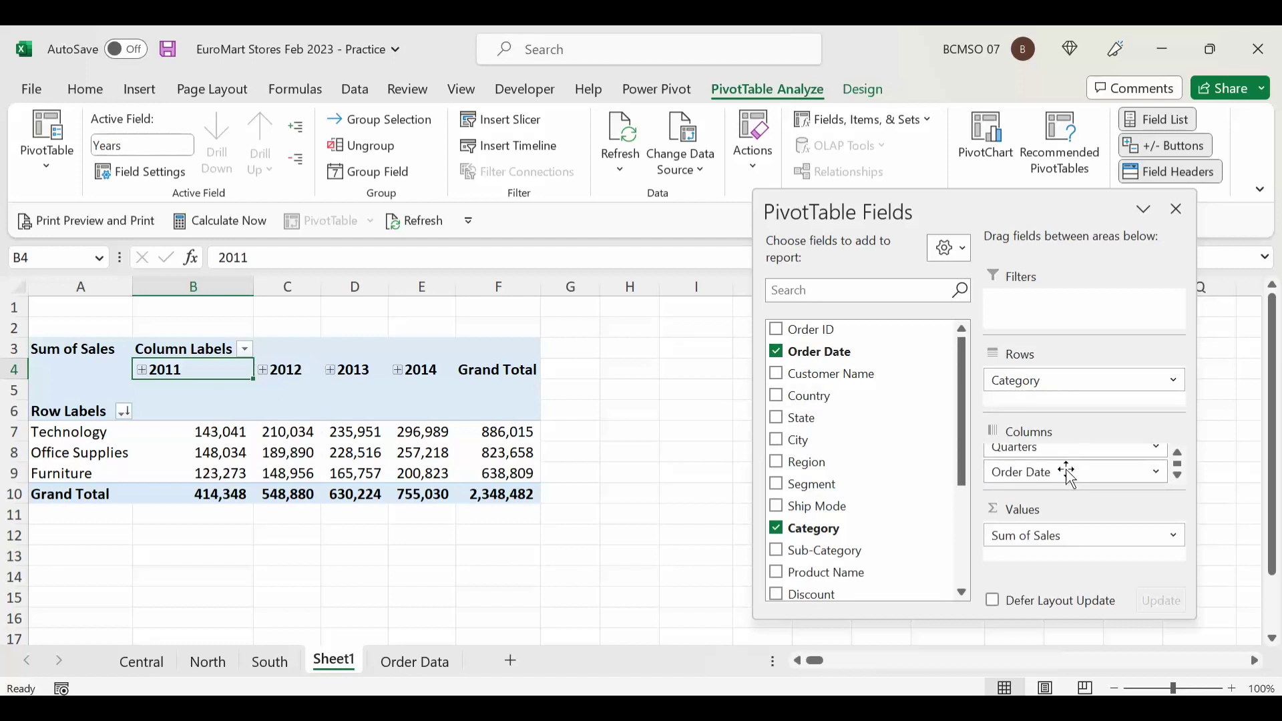
left_click_drag(1034, 459, 861, 453)
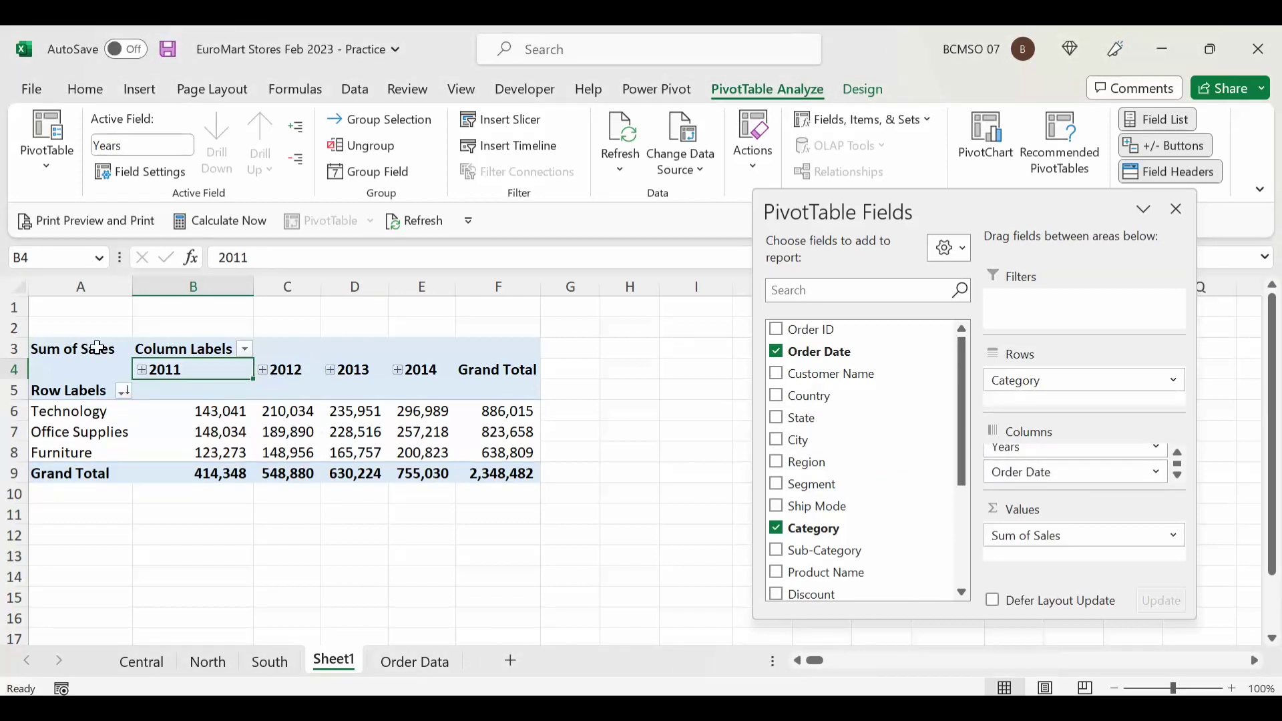
Step: Filter the Years column labels to include only 2012 and 2013
left_click(245, 349)
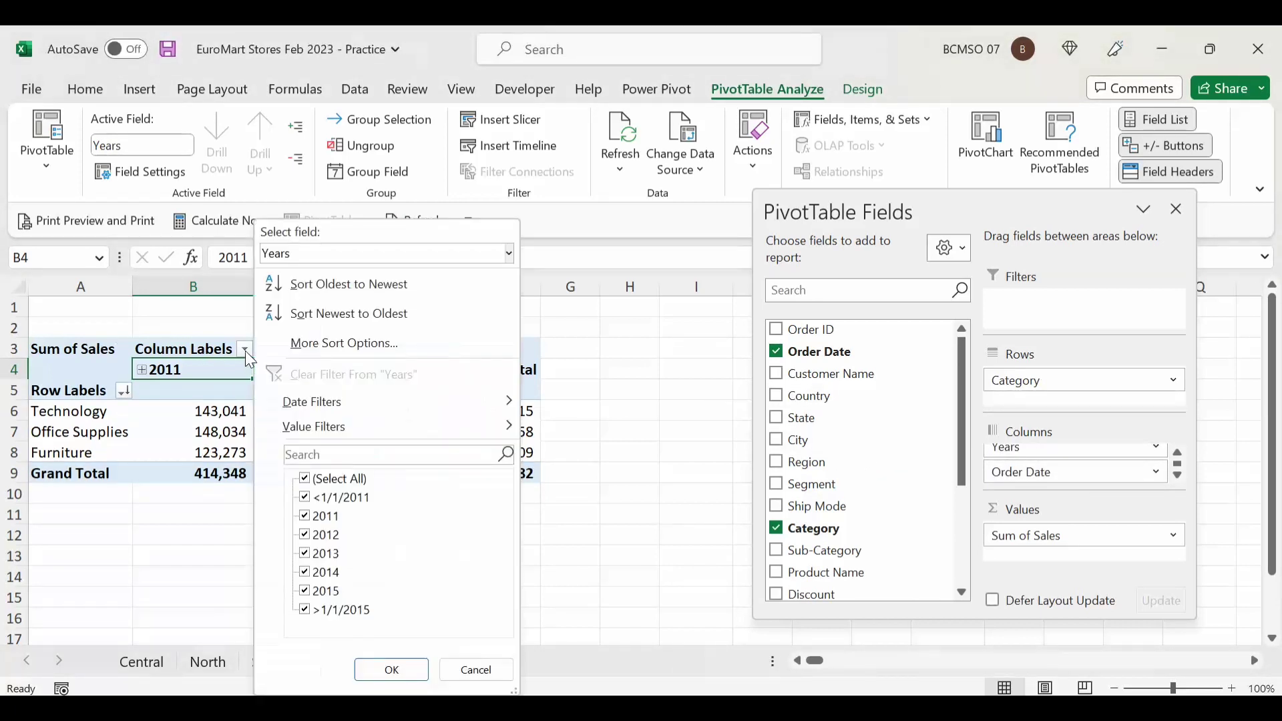
left_click(322, 484)
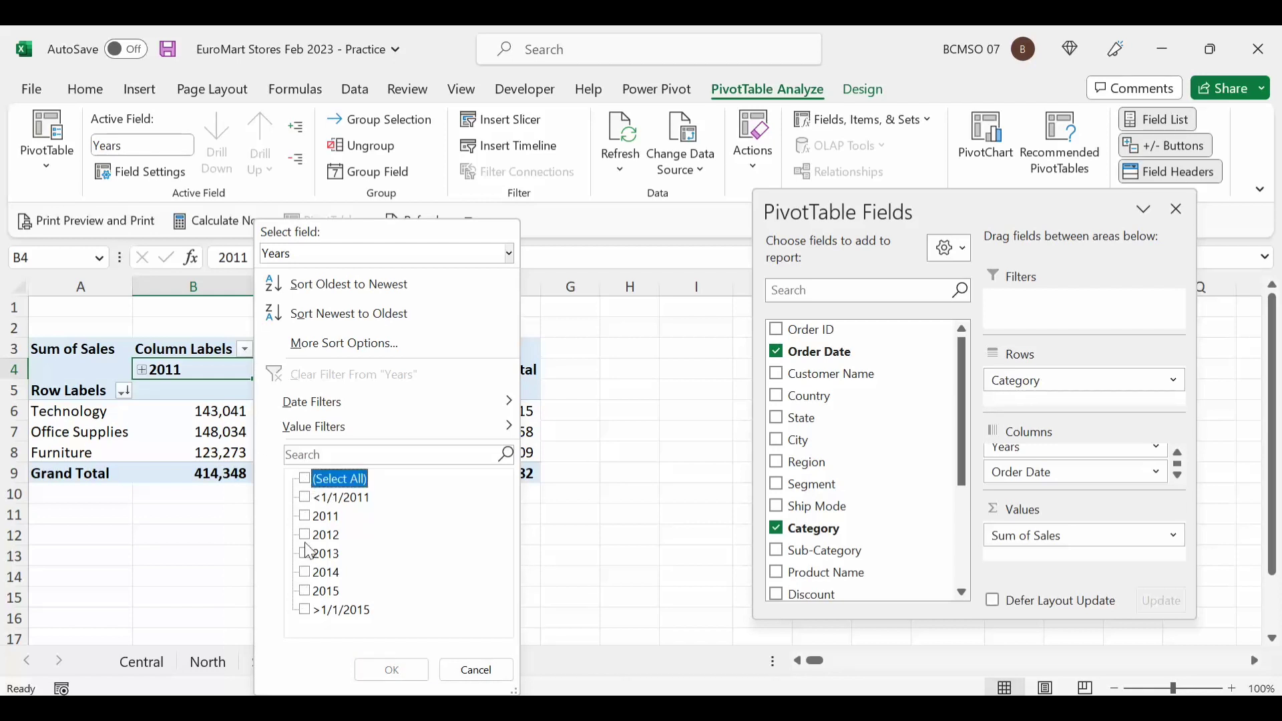
left_click(306, 539)
left_click(306, 555)
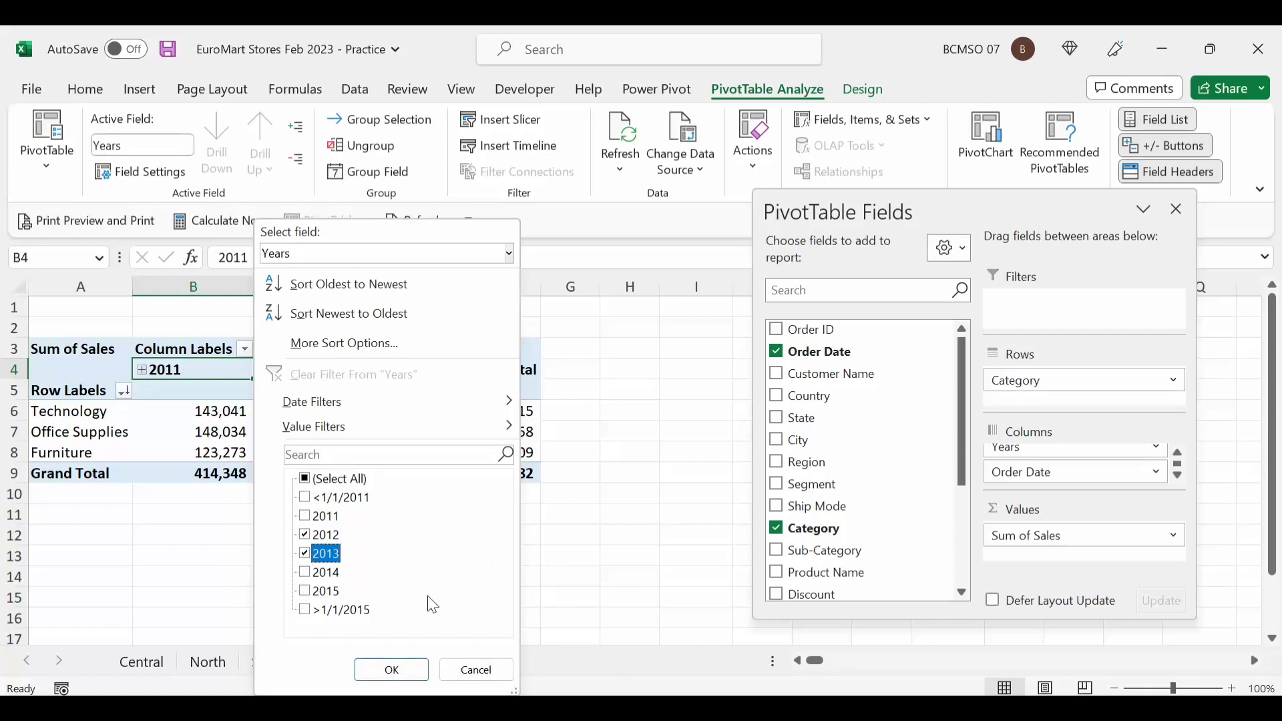
left_click(399, 672)
Step: Add Sales to the PivotTable values a second time and move the field list clear of the total columns
mouse_move(400, 475)
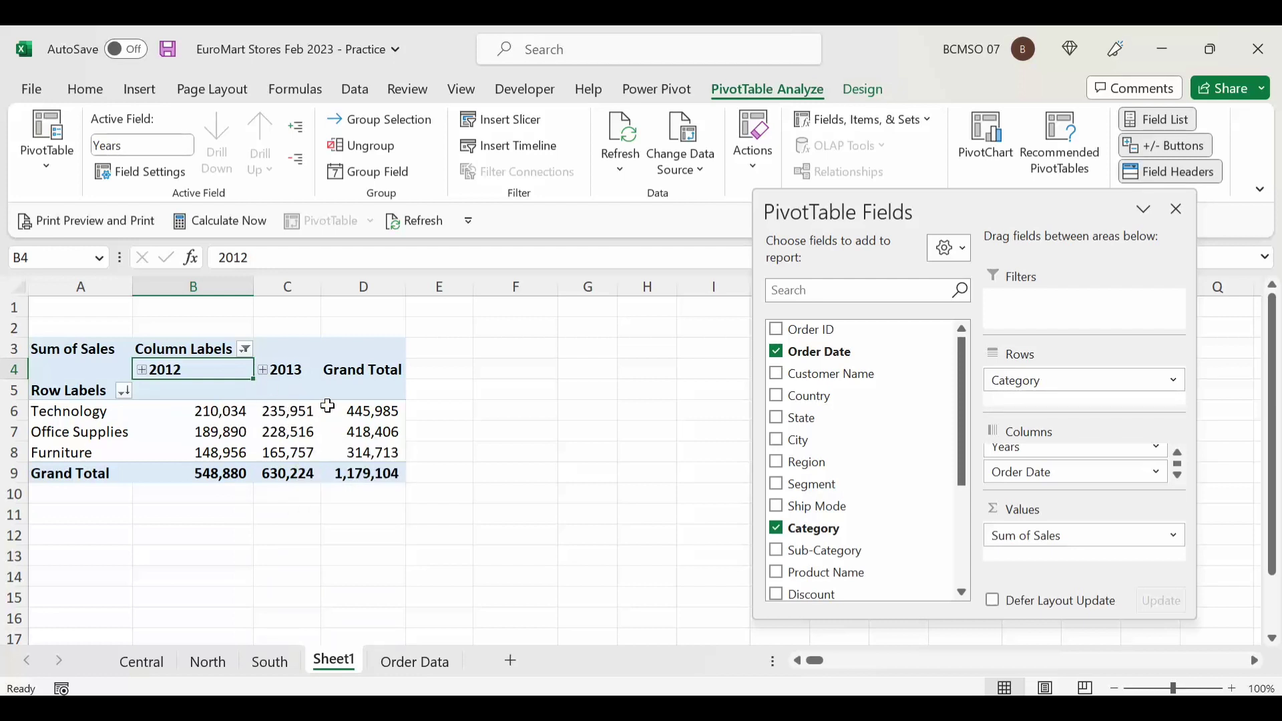
left_click(292, 410)
left_click(197, 415)
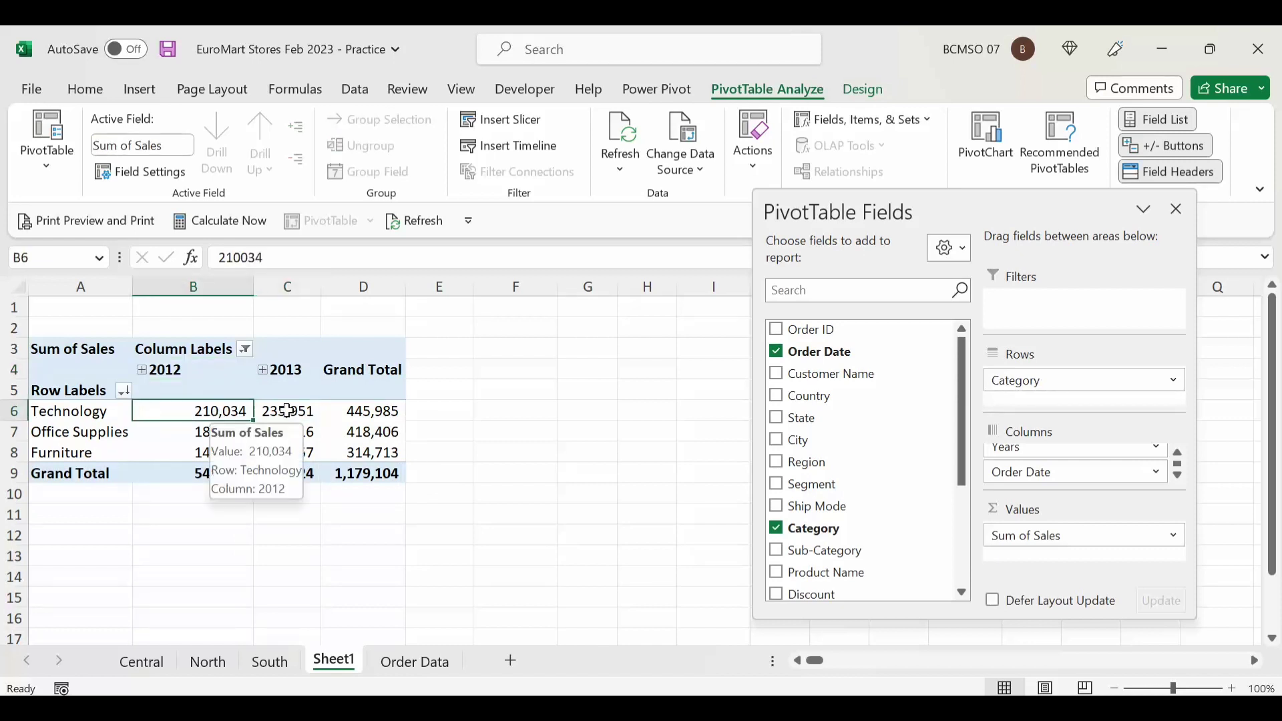
scroll(948, 479, "down", 2)
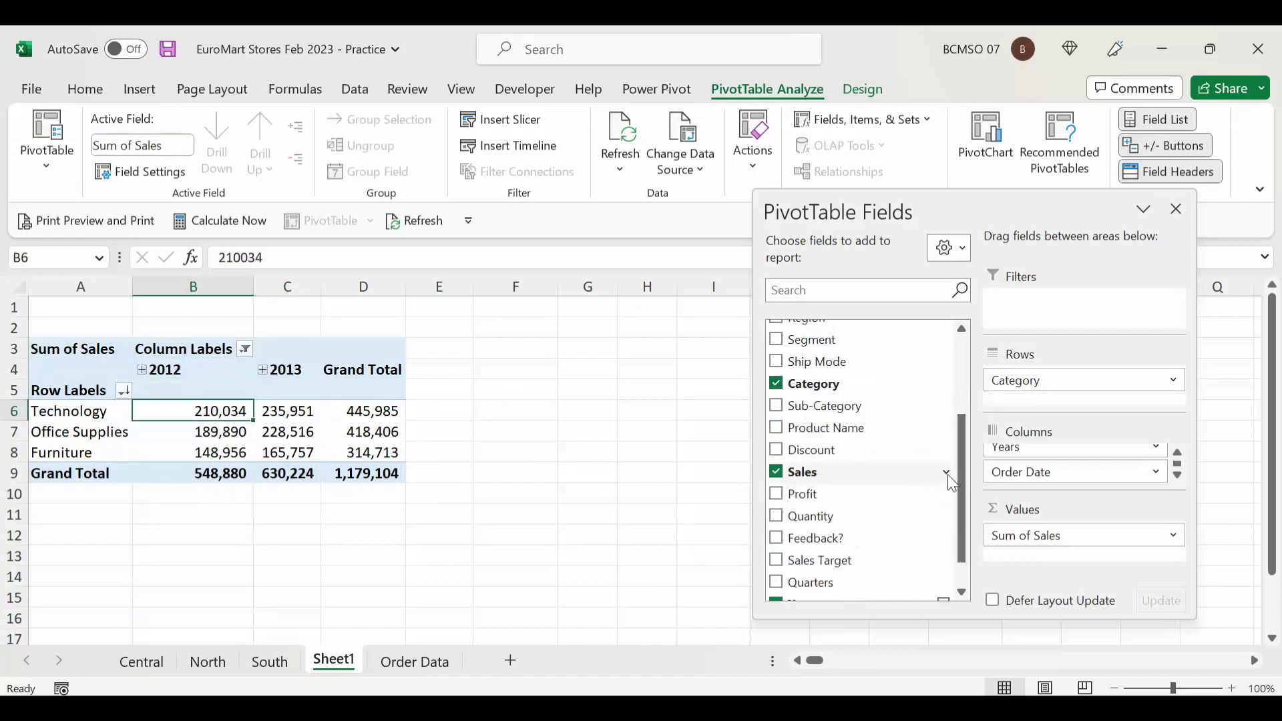
scroll(953, 483, "down", 1)
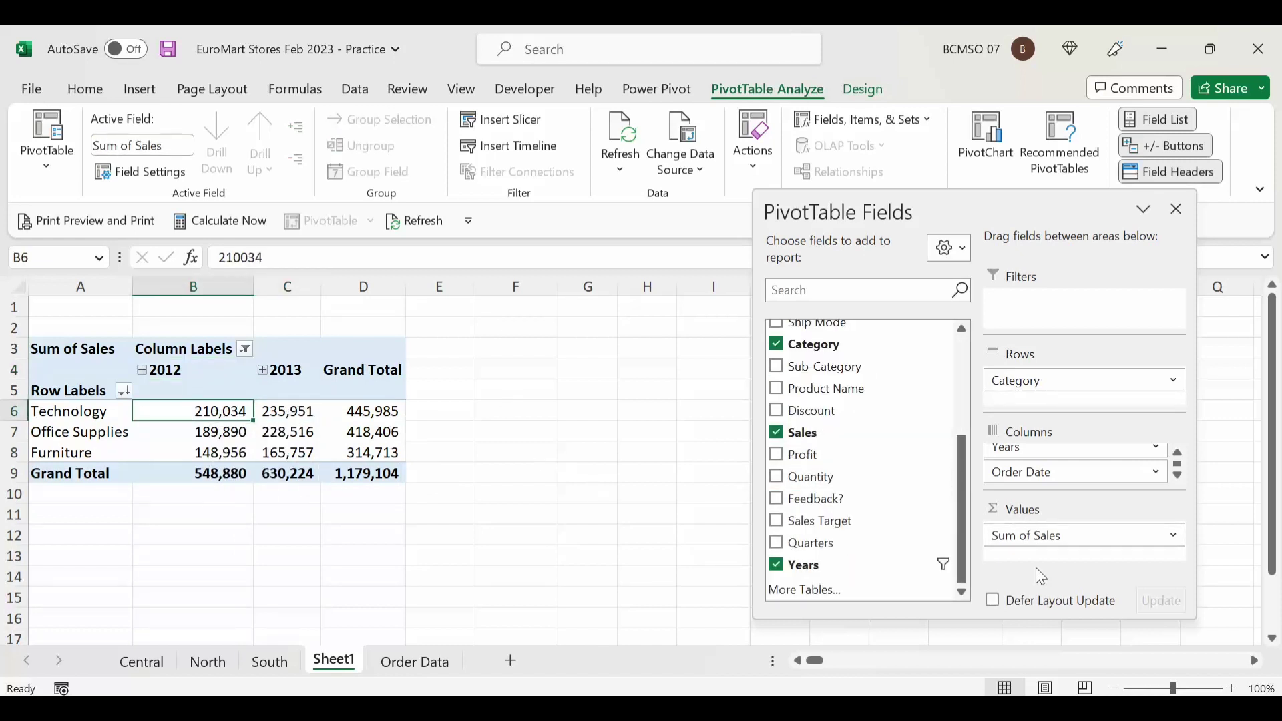
left_click_drag(804, 432, 1043, 538)
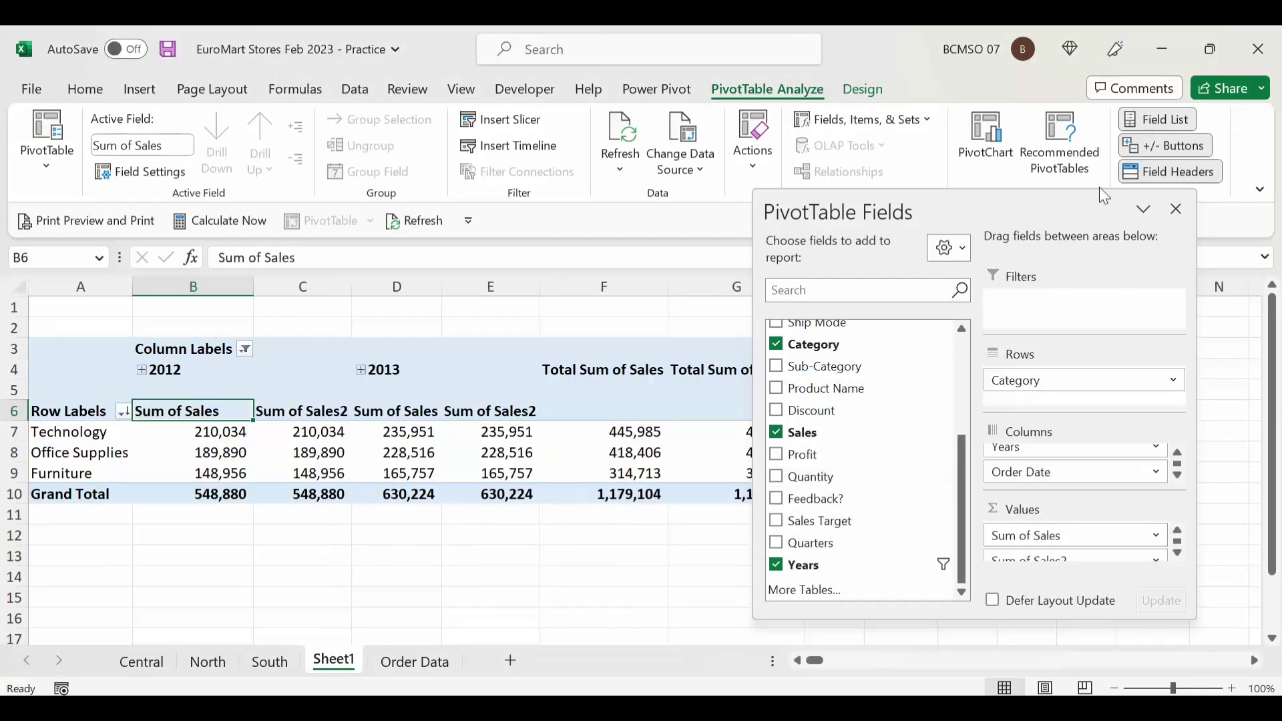
double_click(1040, 208)
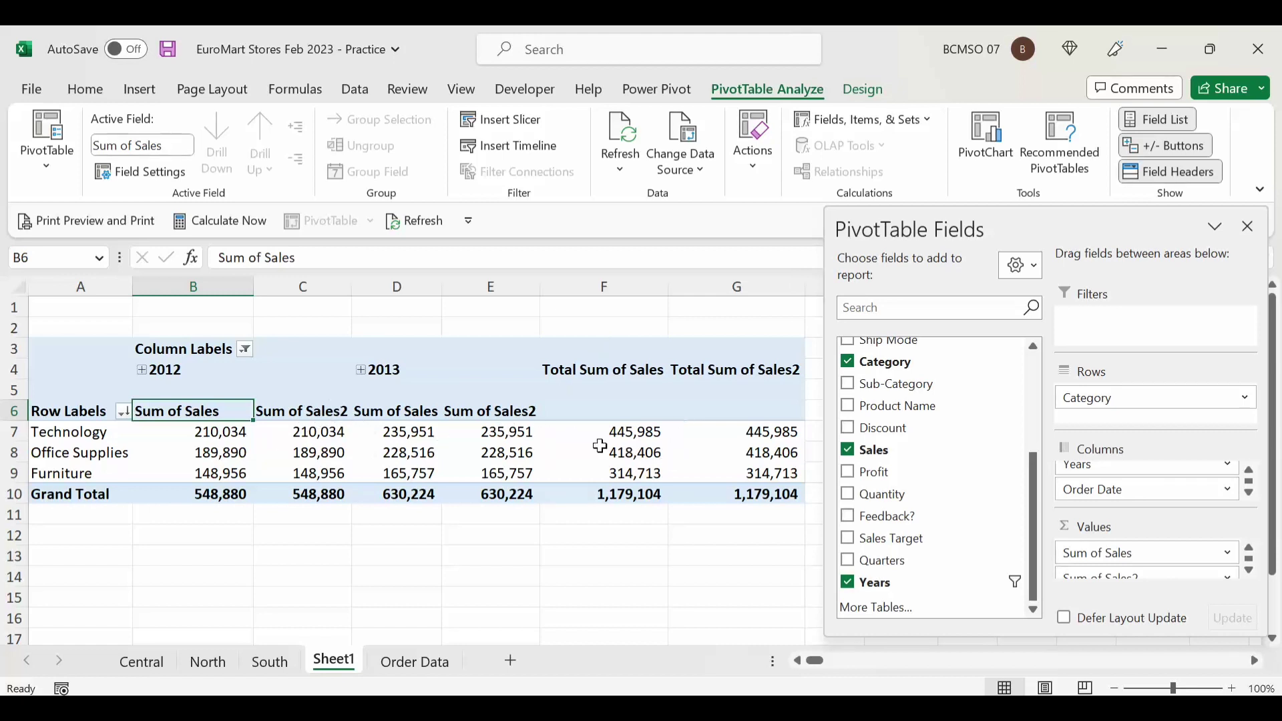
left_click(315, 430)
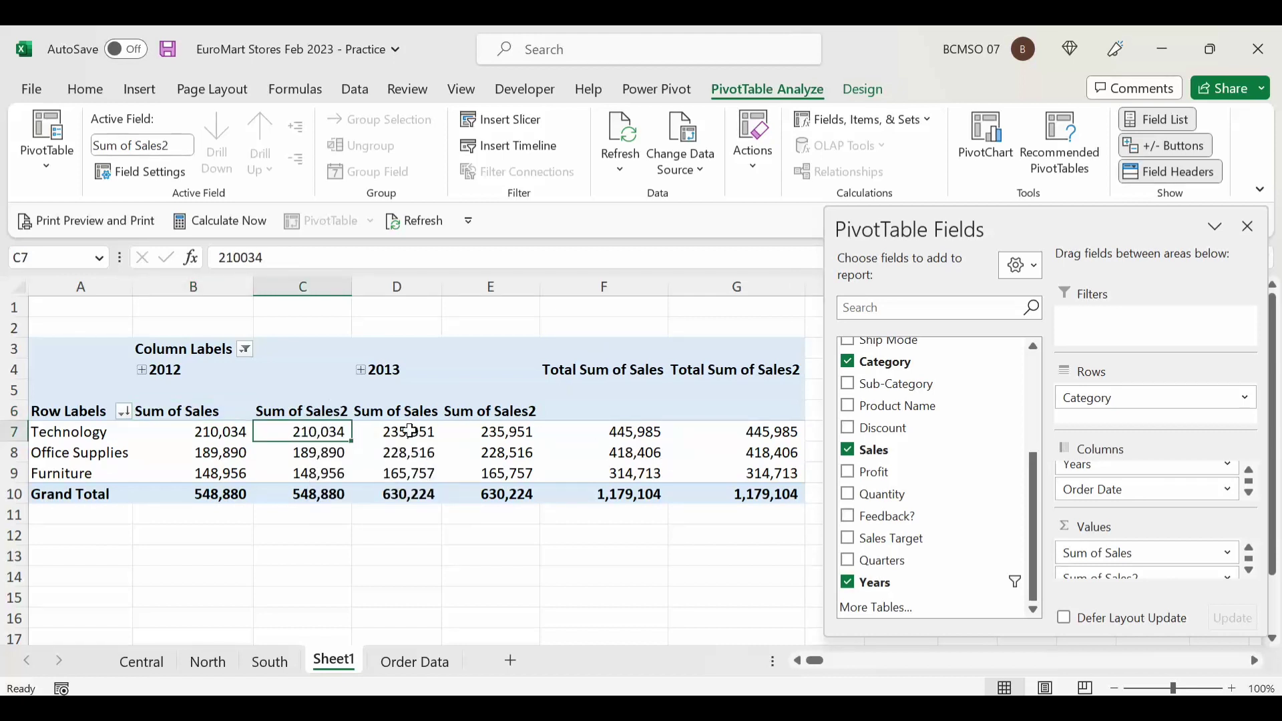
Step: Show the Sum of Sales2 values as Difference From, with base field Years and base item (previous)
left_click(484, 432)
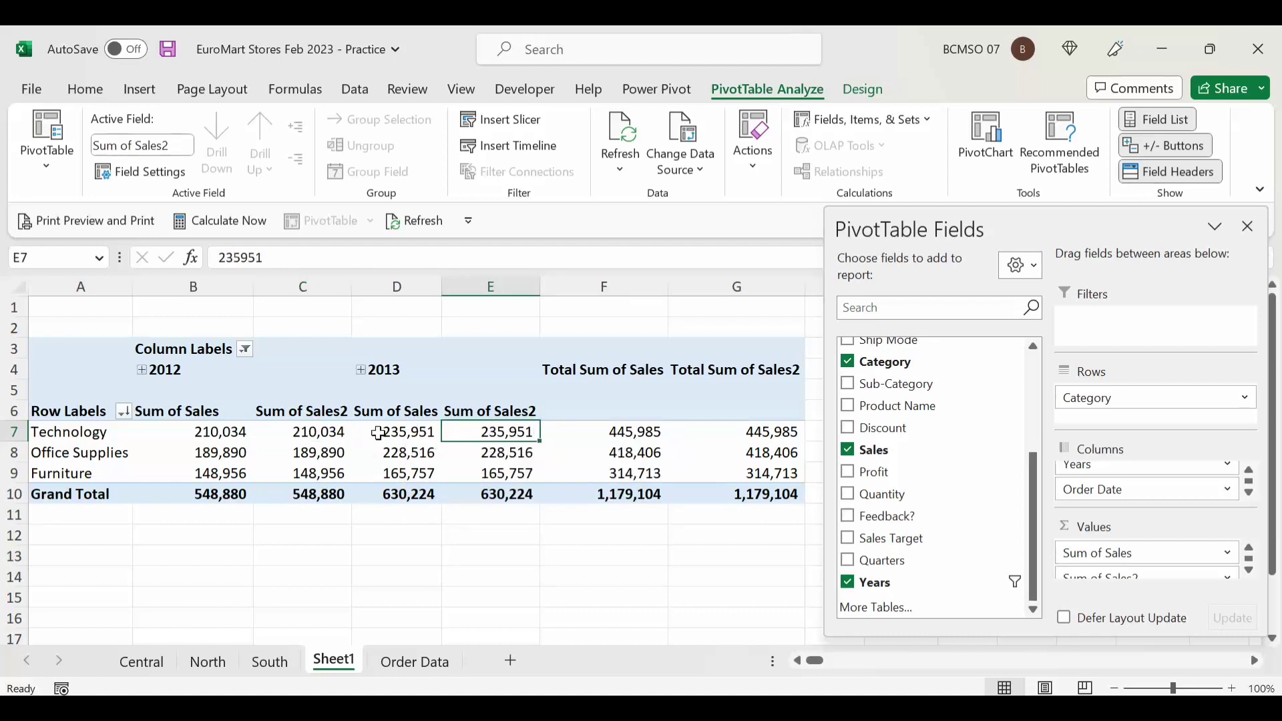
mouse_move(492, 435)
right_click(506, 440)
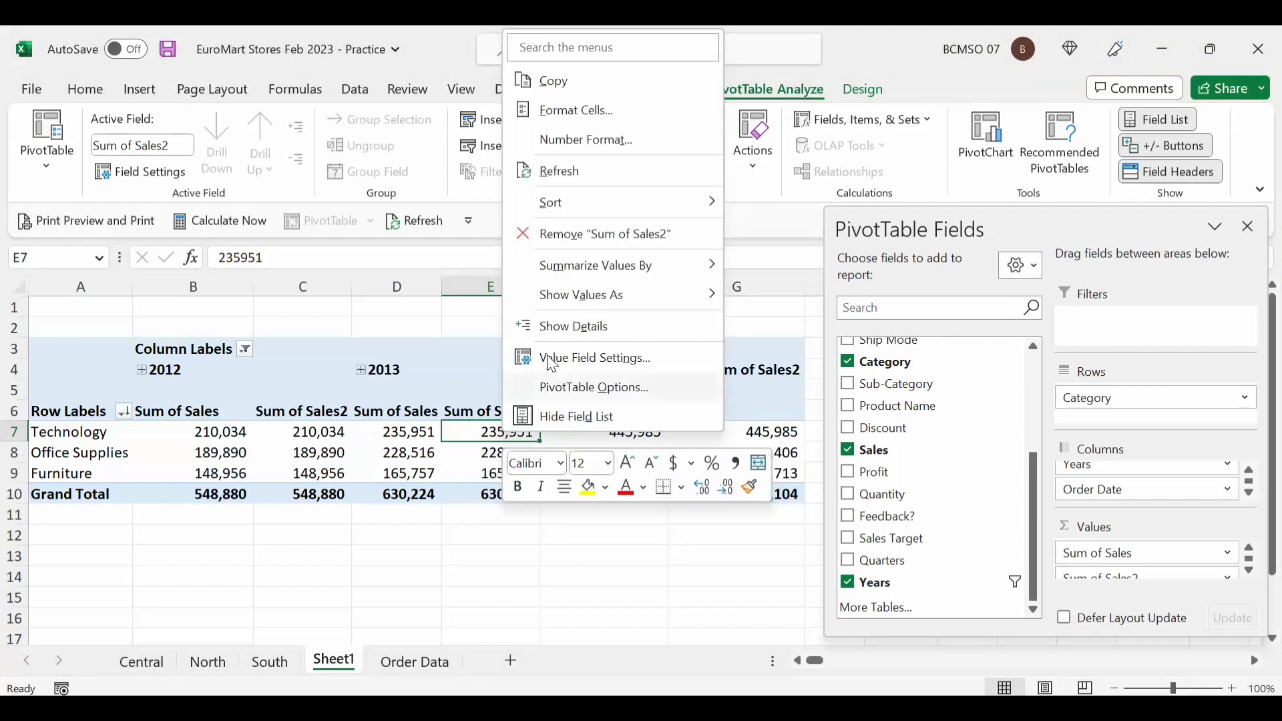
mouse_move(675, 298)
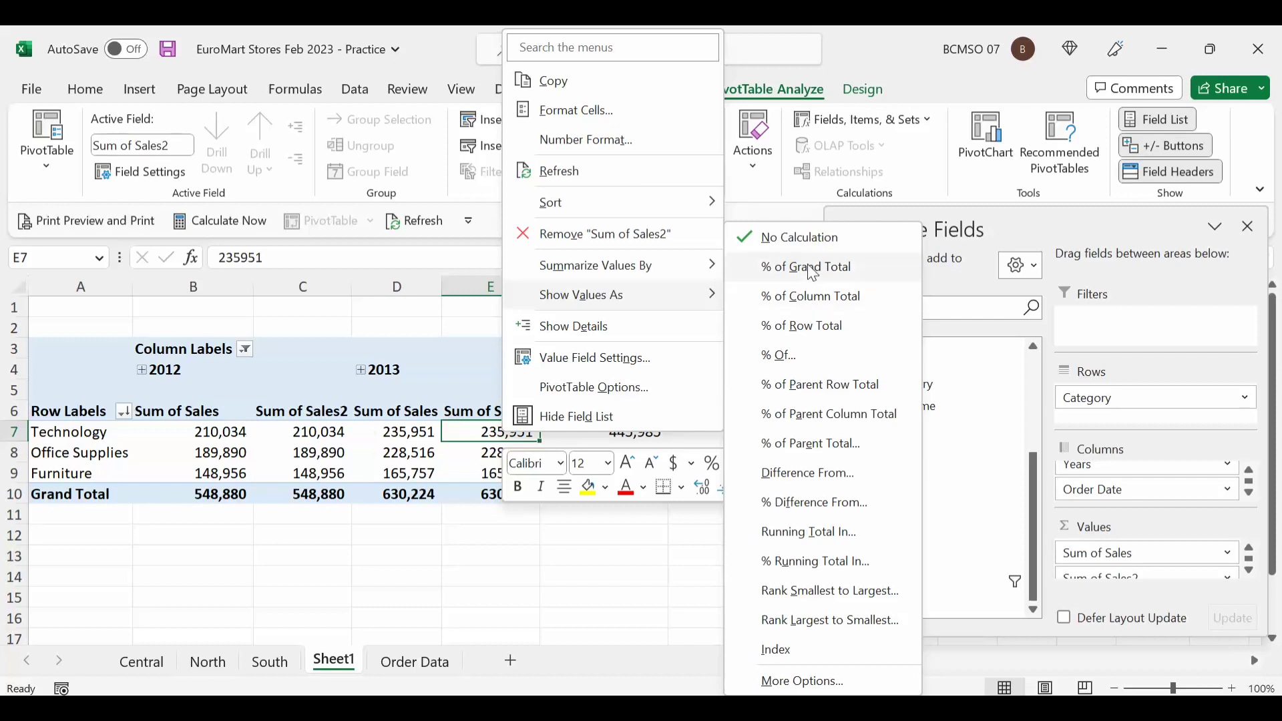
left_click(824, 482)
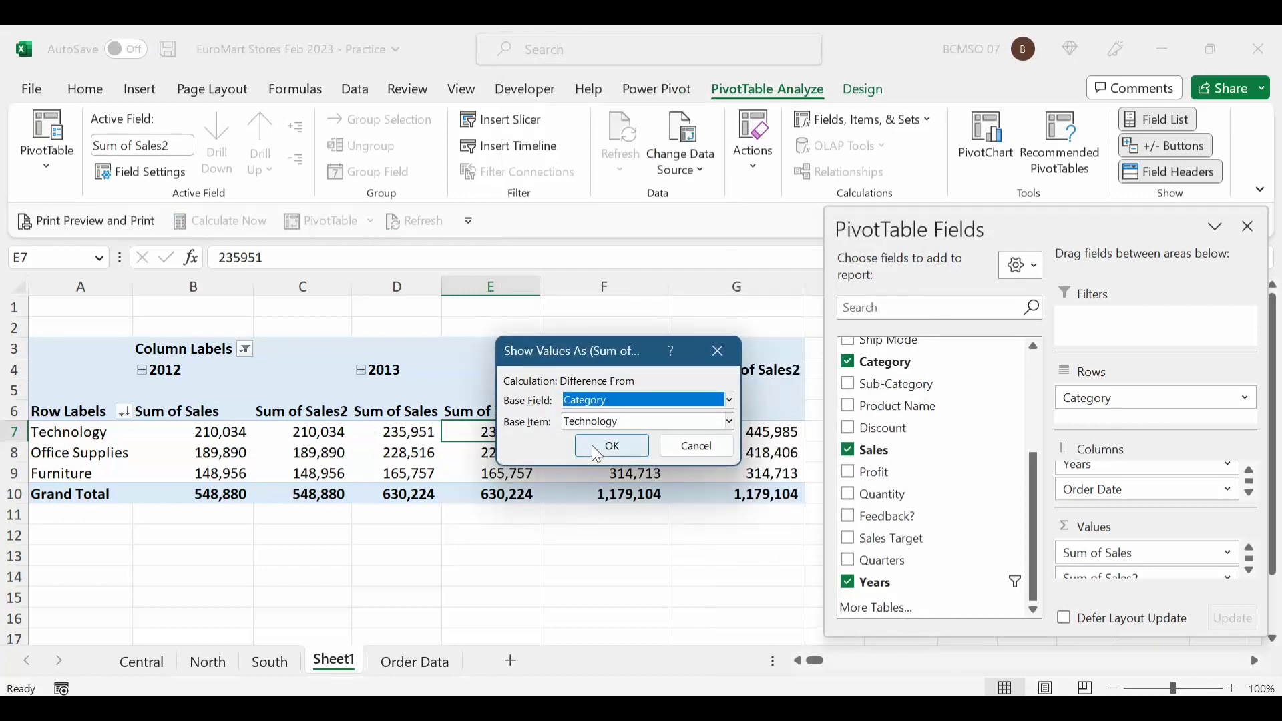
left_click(640, 405)
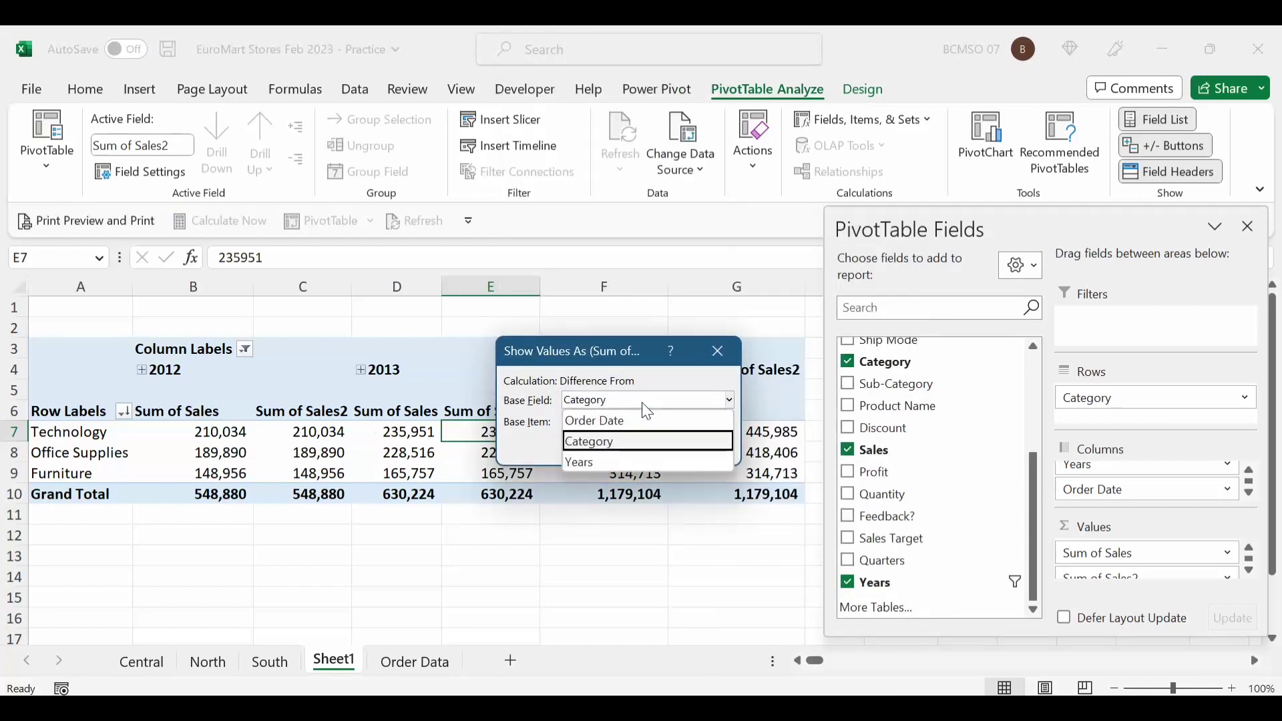
left_click(598, 464)
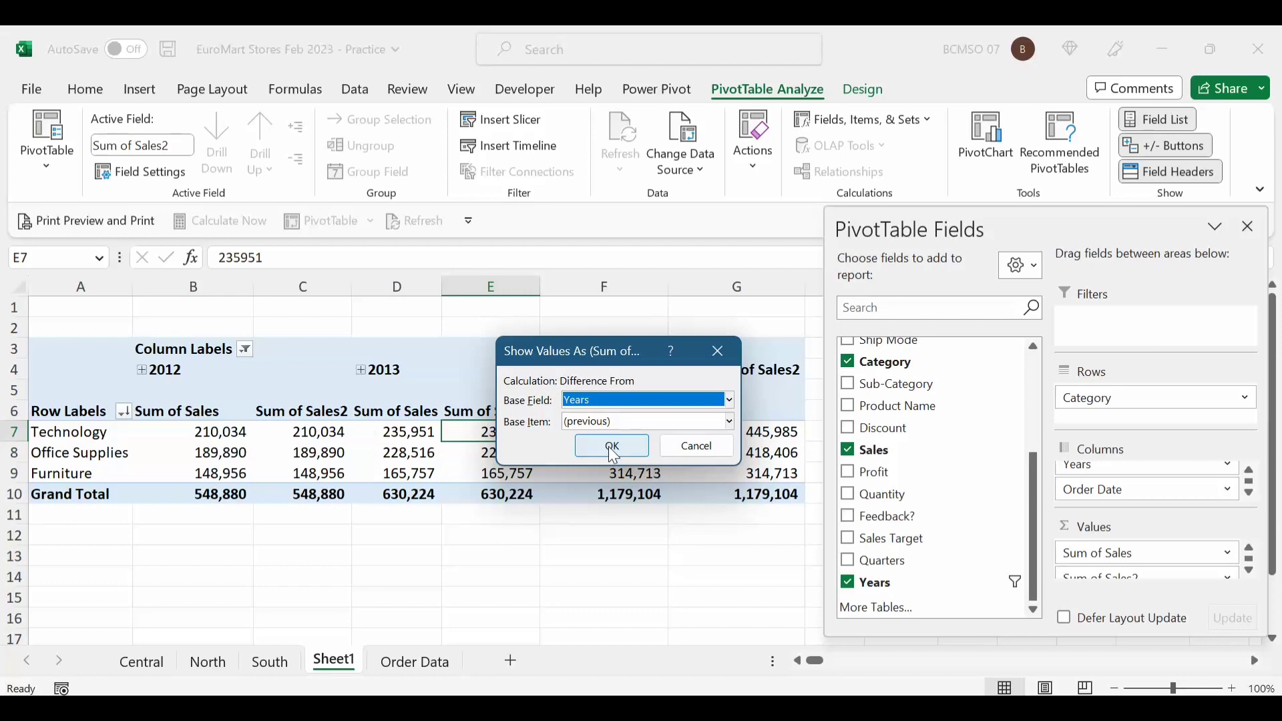
left_click(613, 448)
left_click(613, 427)
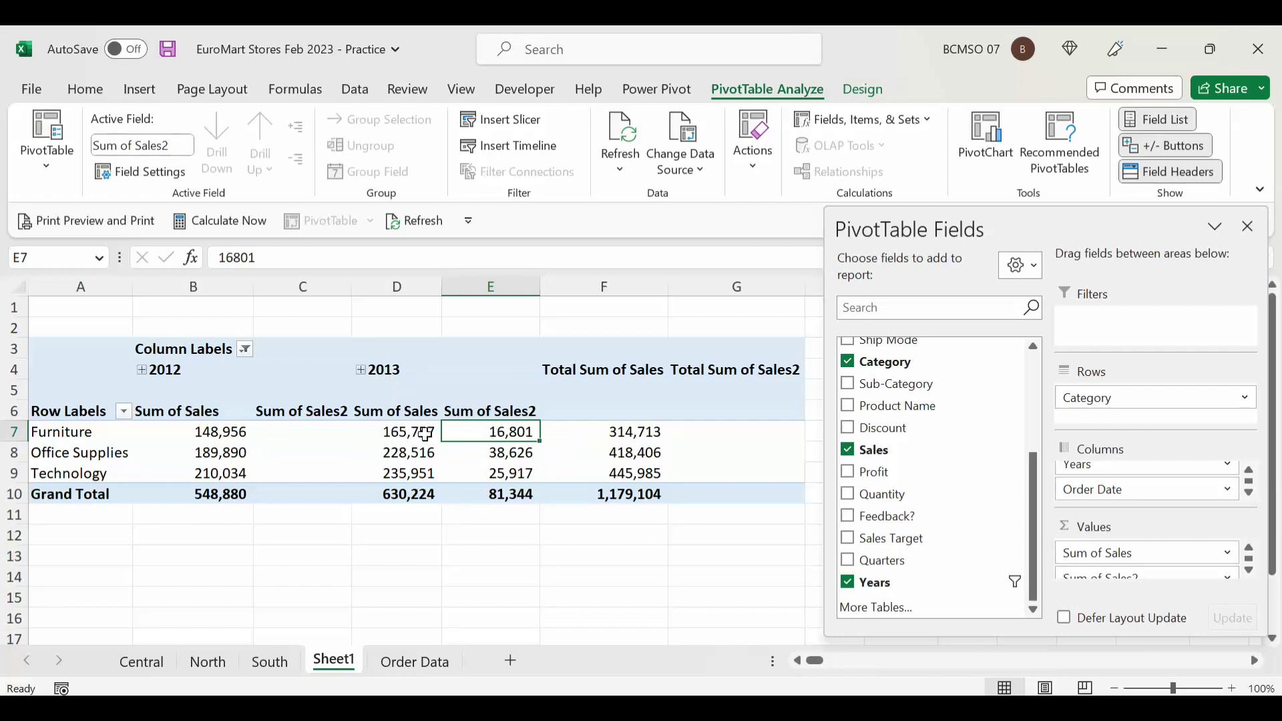
Step: Open the Windows Calculator and start a subtraction from the 2013 Furniture sales
key("alt+Tab")
type("calc")
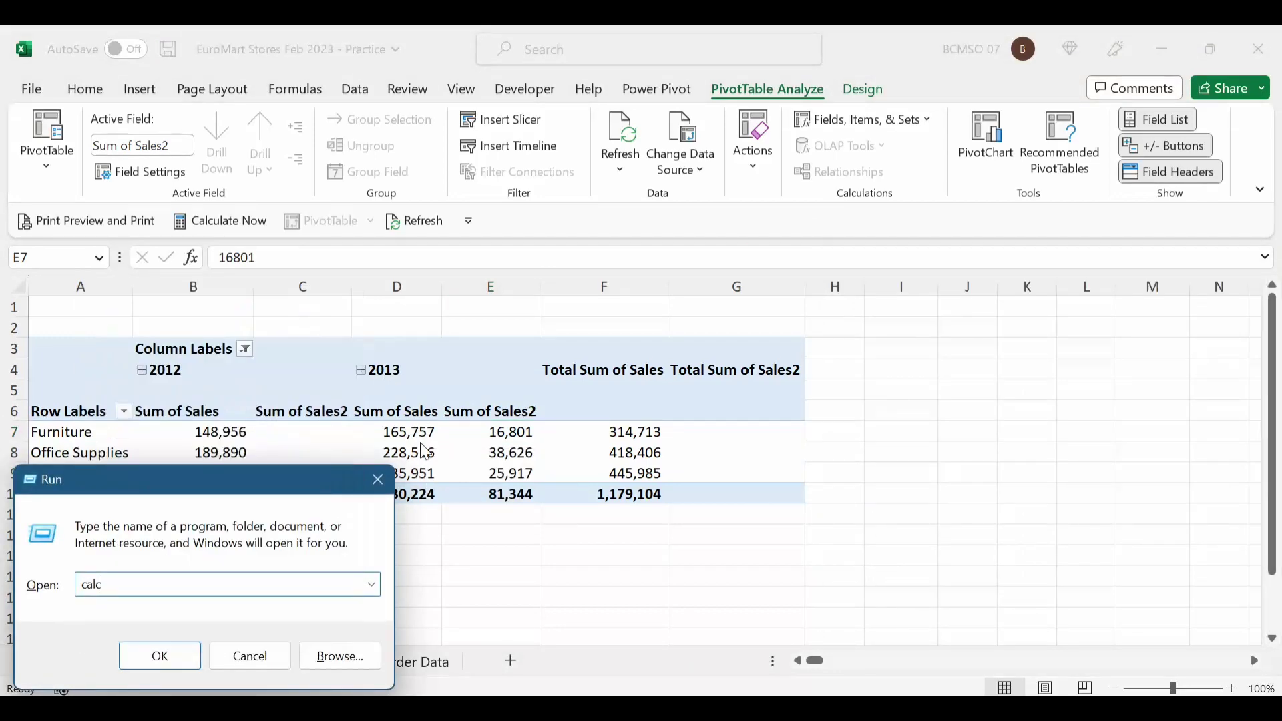
key("Return")
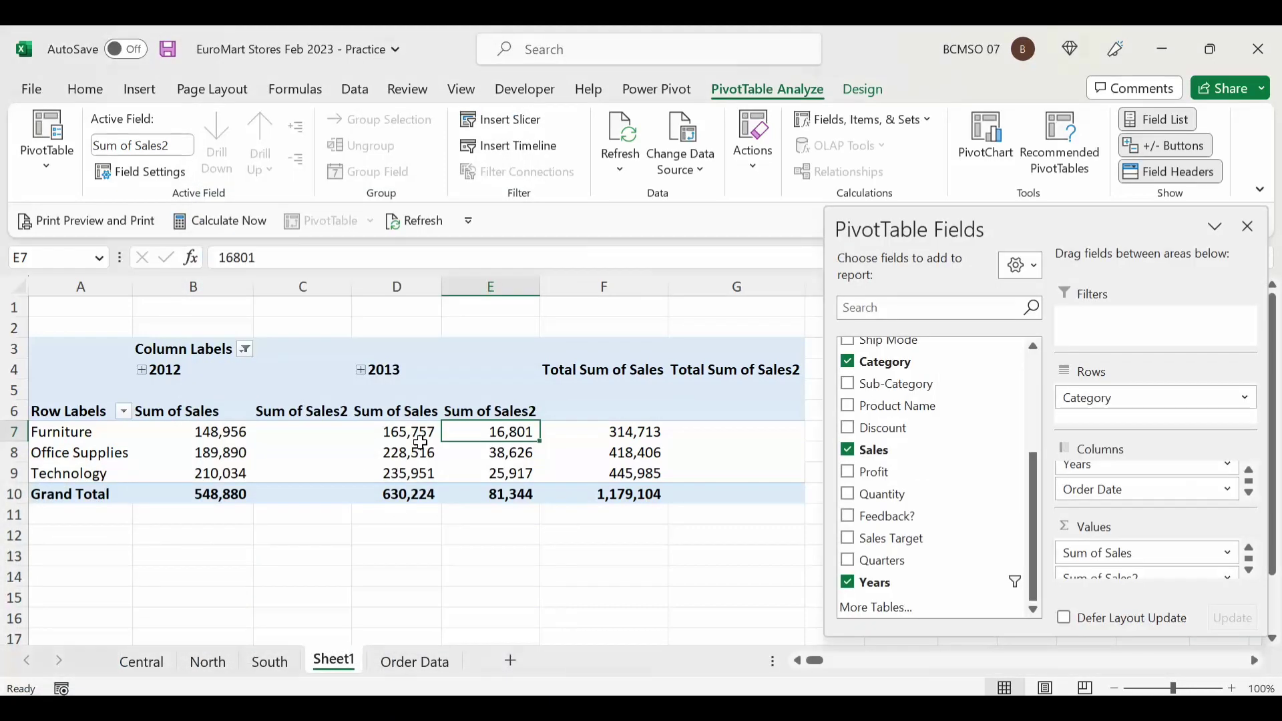
left_click_drag(352, 132, 668, 157)
left_click(460, 436)
left_click(415, 435)
key("ctrl+c")
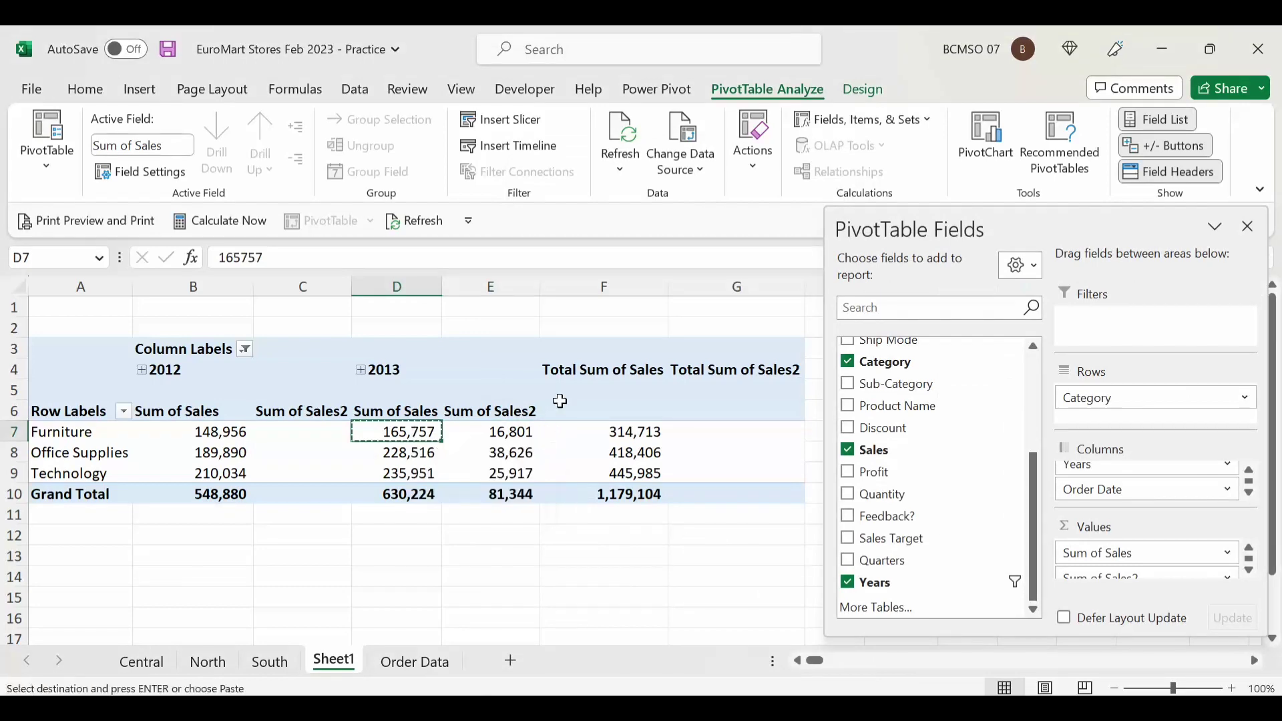
key("alt+Tab")
key("ctrl+v")
key("plus")
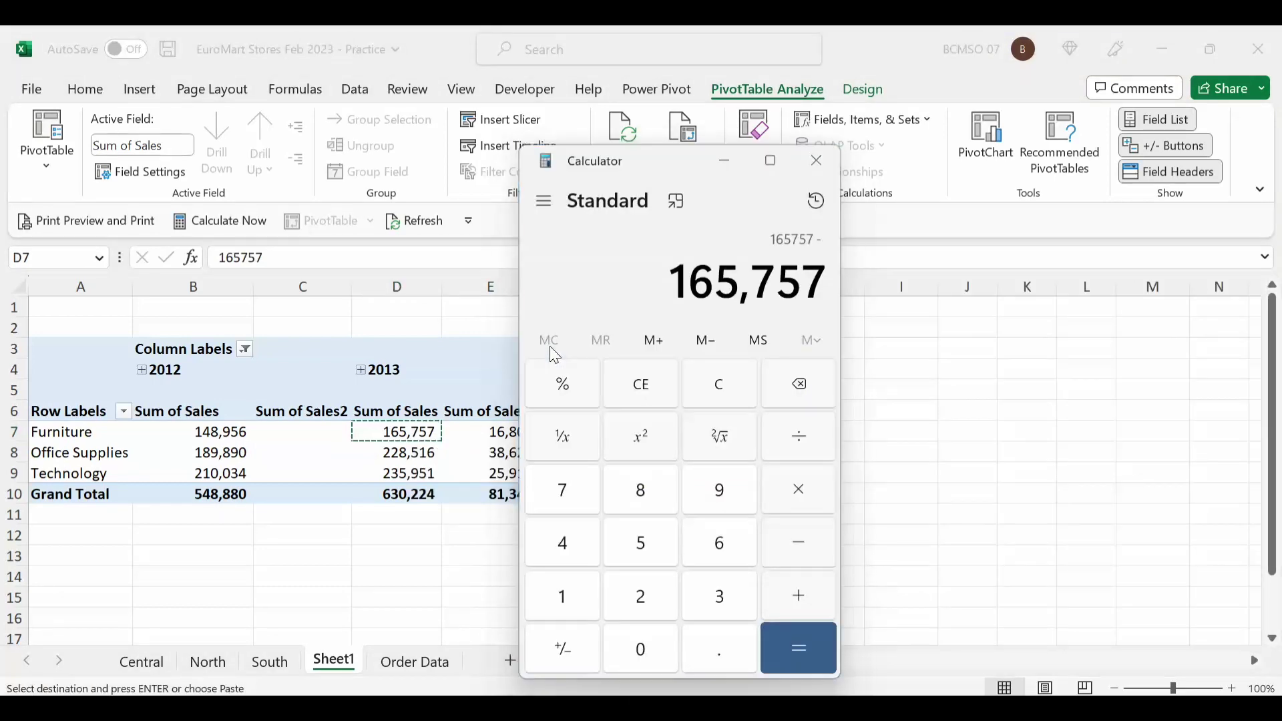
Step: Subtract the 2012 Furniture sales in the Calculator and compare the result with Furniture's Sum of Sales2 value for 2013
key("alt+Tab")
key("Left")
key("Left")
key("ctrl+c")
key("alt+Tab")
key("ctrl+v")
key("Return")
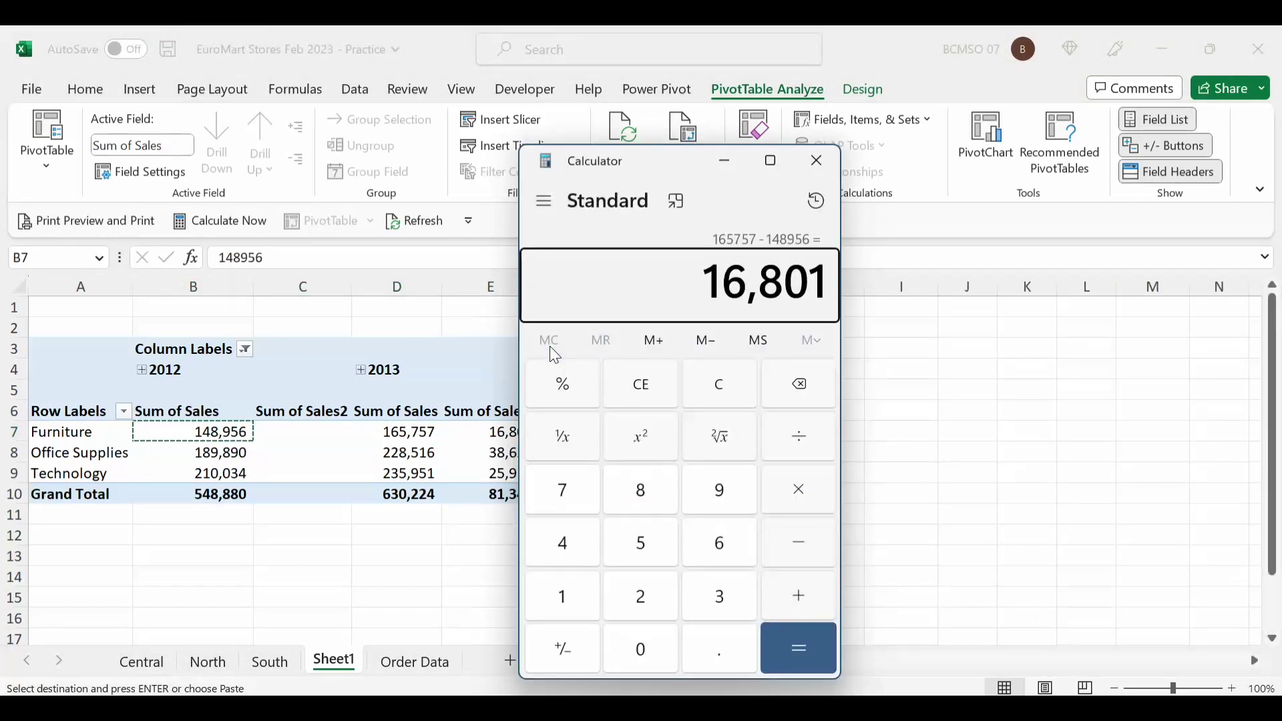
left_click_drag(645, 175, 739, 179)
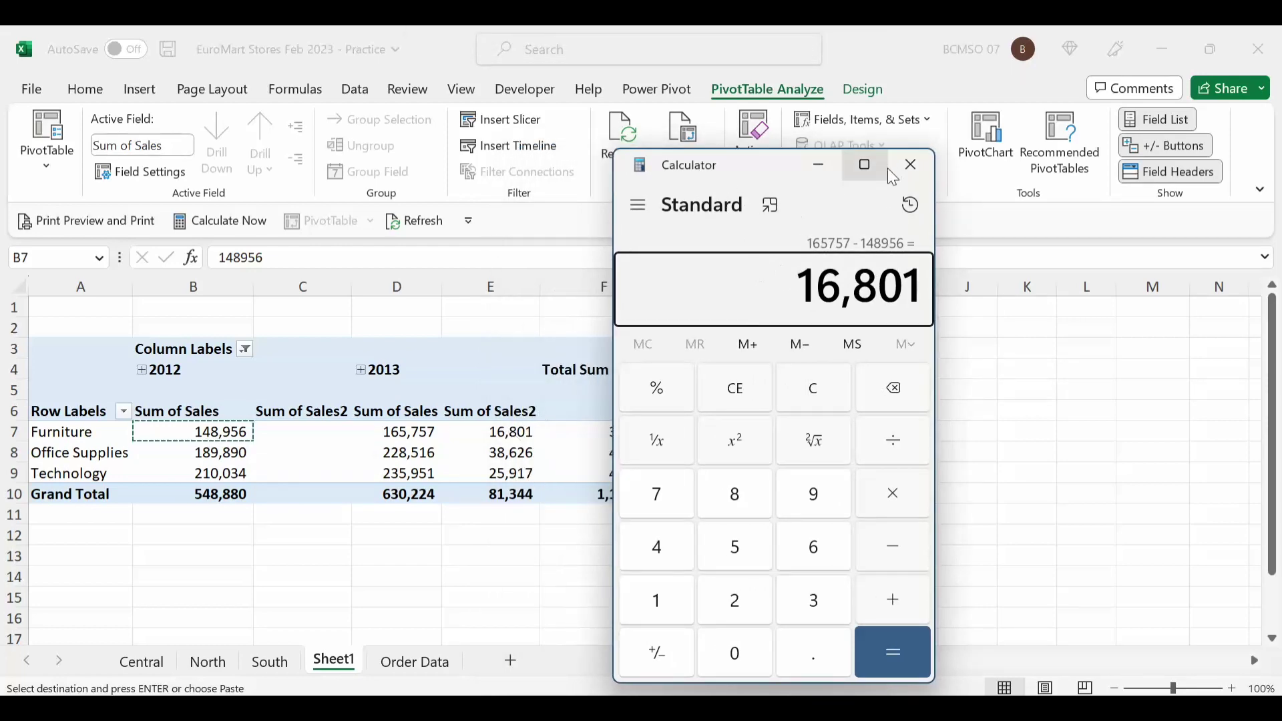
left_click(538, 431)
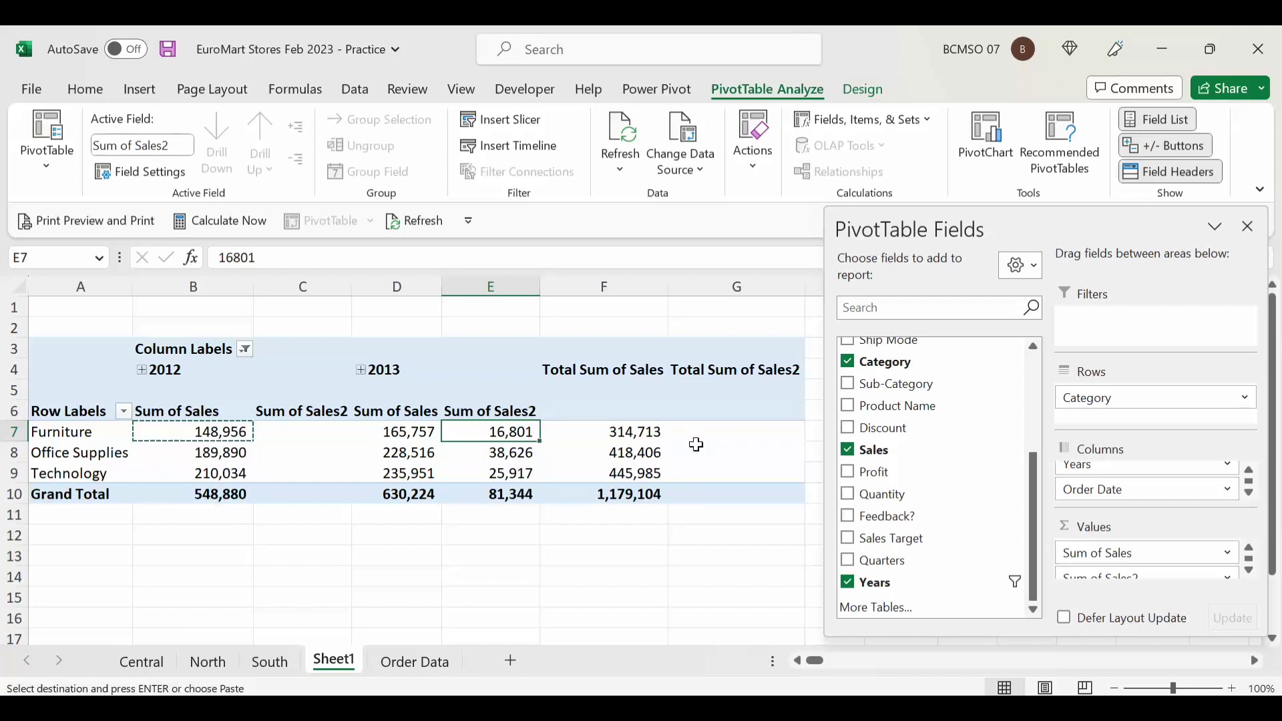
Step: Remove Sum of Sales2 from the PivotTable values, and Order Date and Years from its columns
scroll(1175, 566, "down", 1)
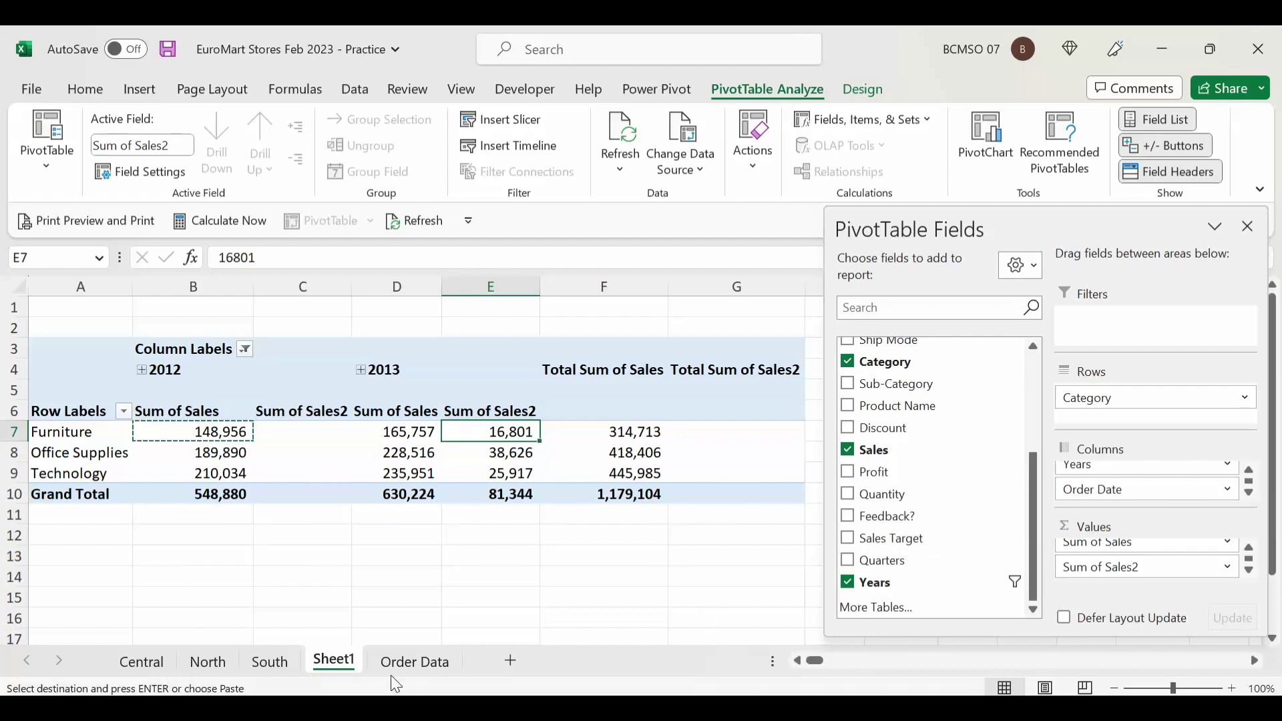
left_click(407, 661)
left_click(344, 663)
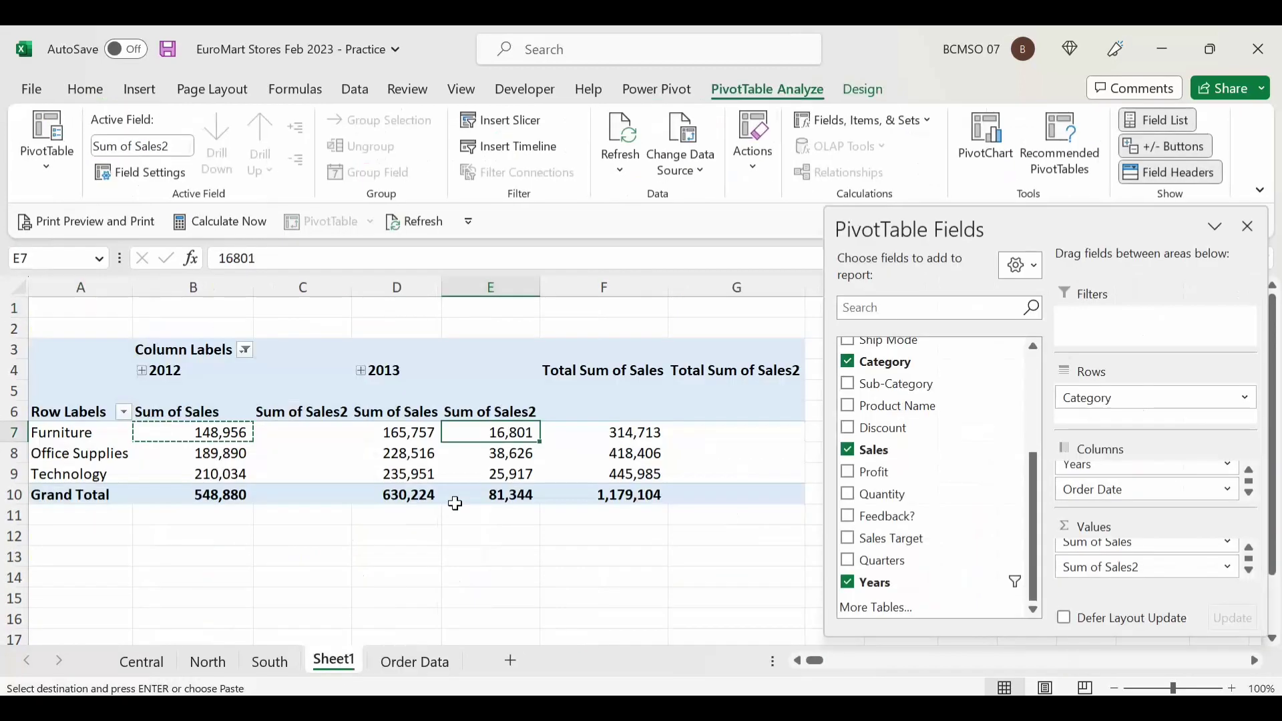
left_click_drag(1162, 580, 910, 537)
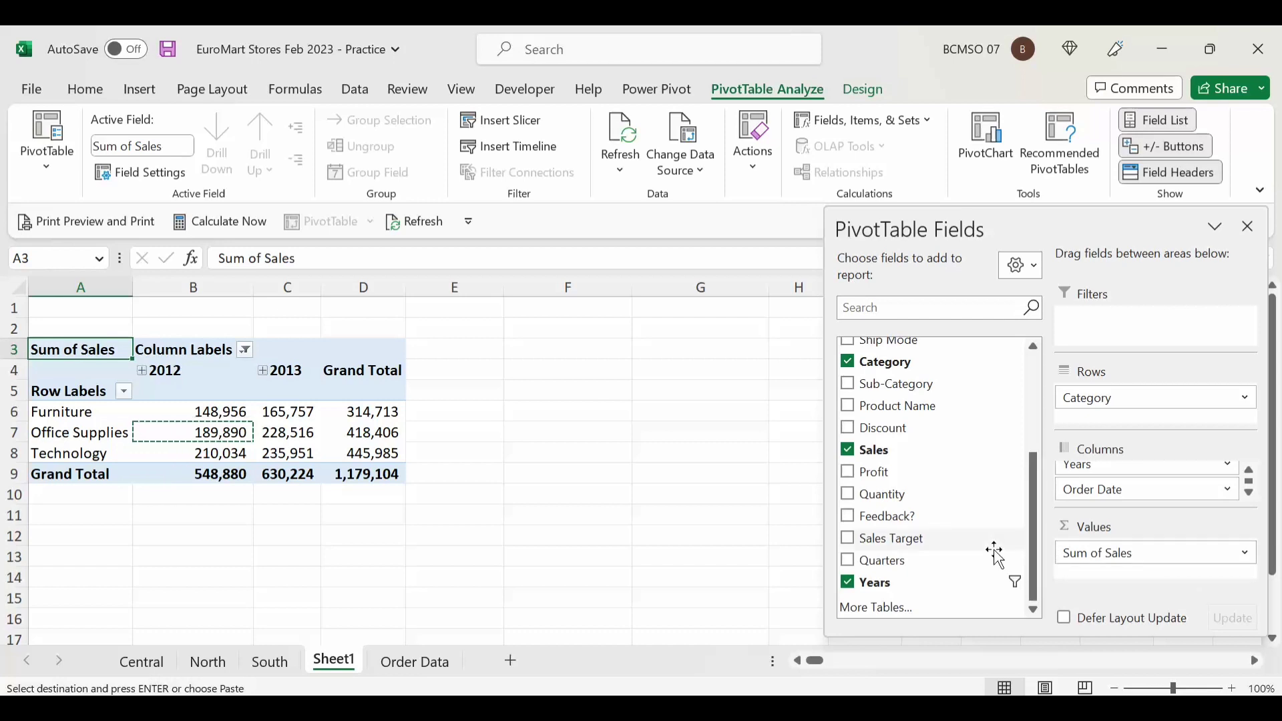
left_click_drag(1163, 491, 975, 498)
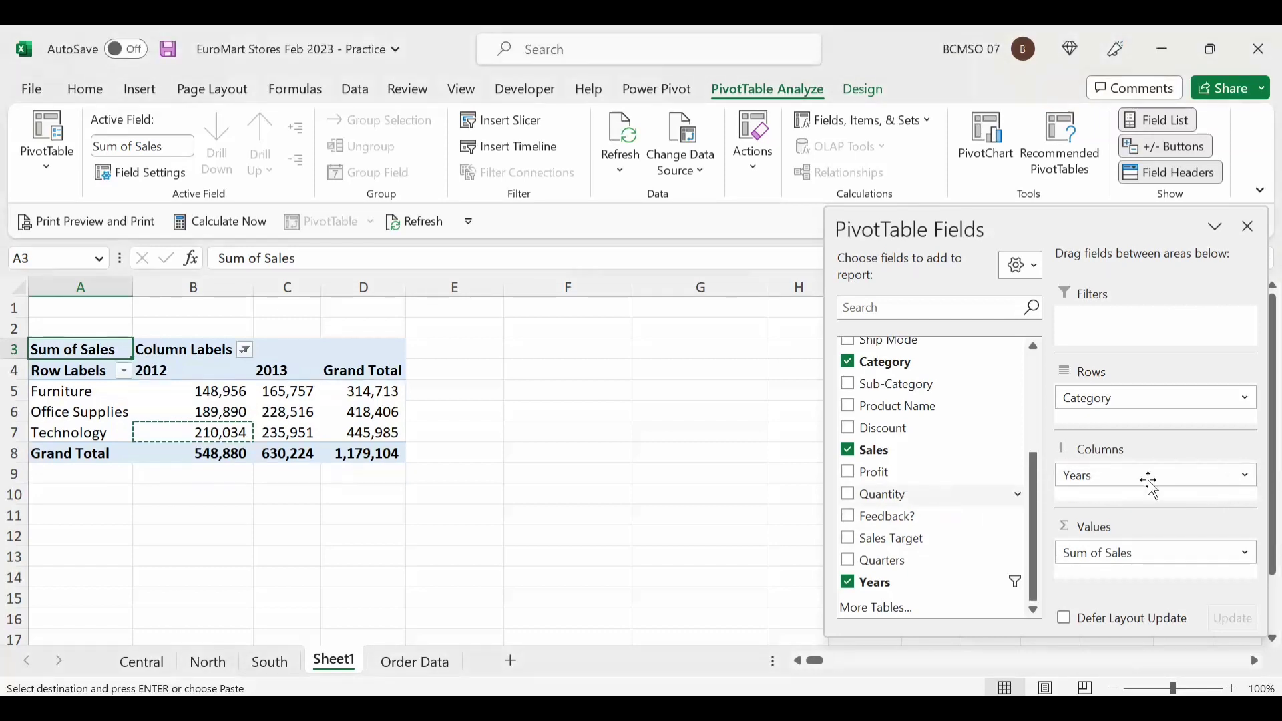
left_click_drag(1177, 481, 850, 511)
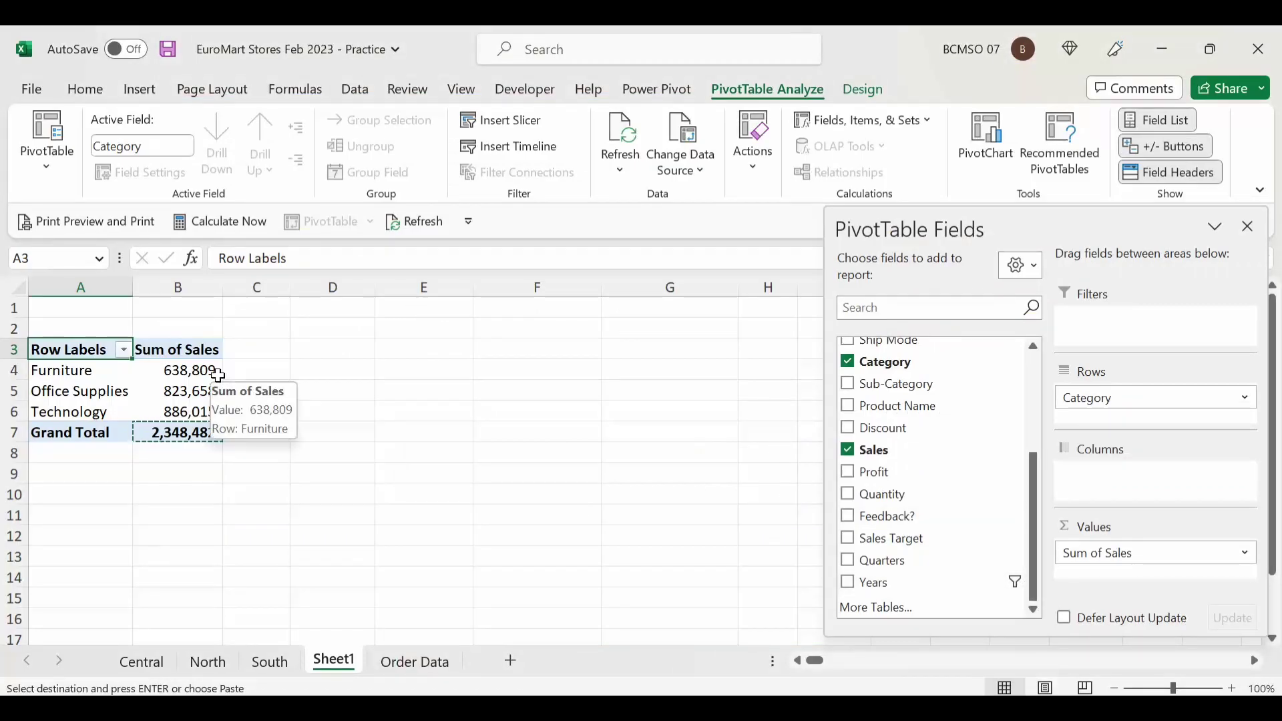
Step: Replace Category with Sub-Category in the PivotTable rows
left_click(194, 375)
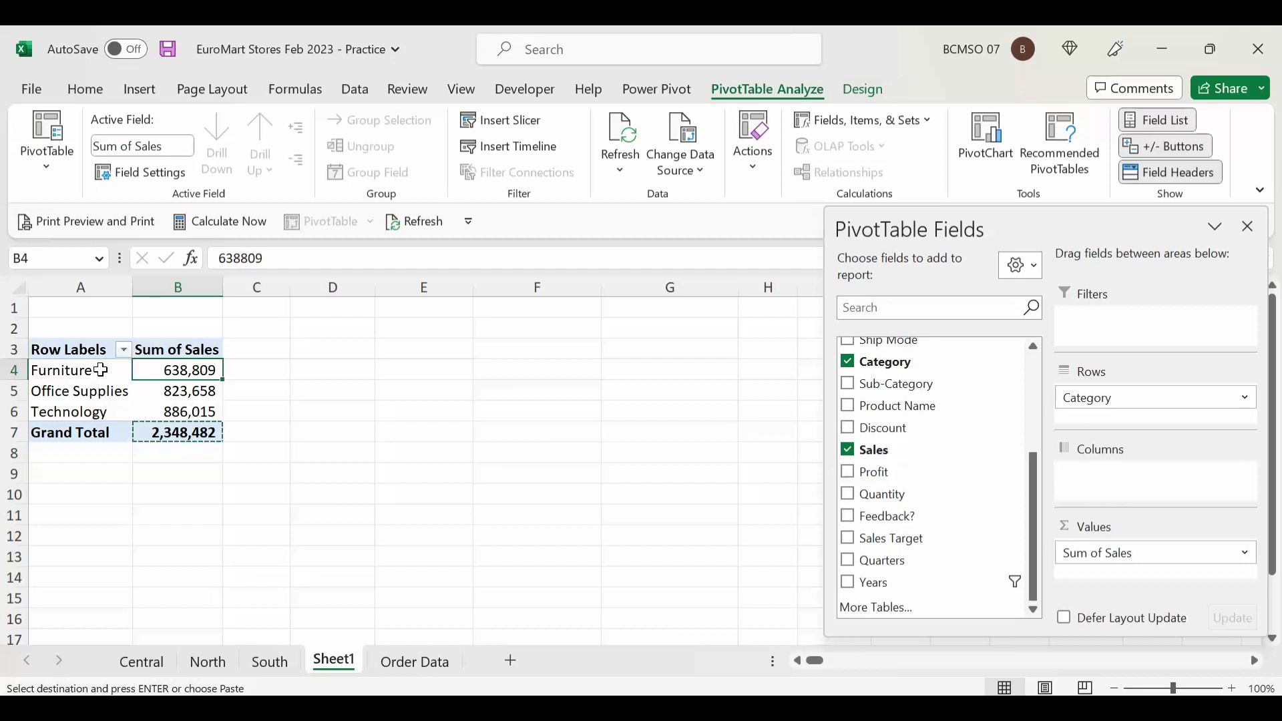
left_click_drag(1142, 399, 1016, 431)
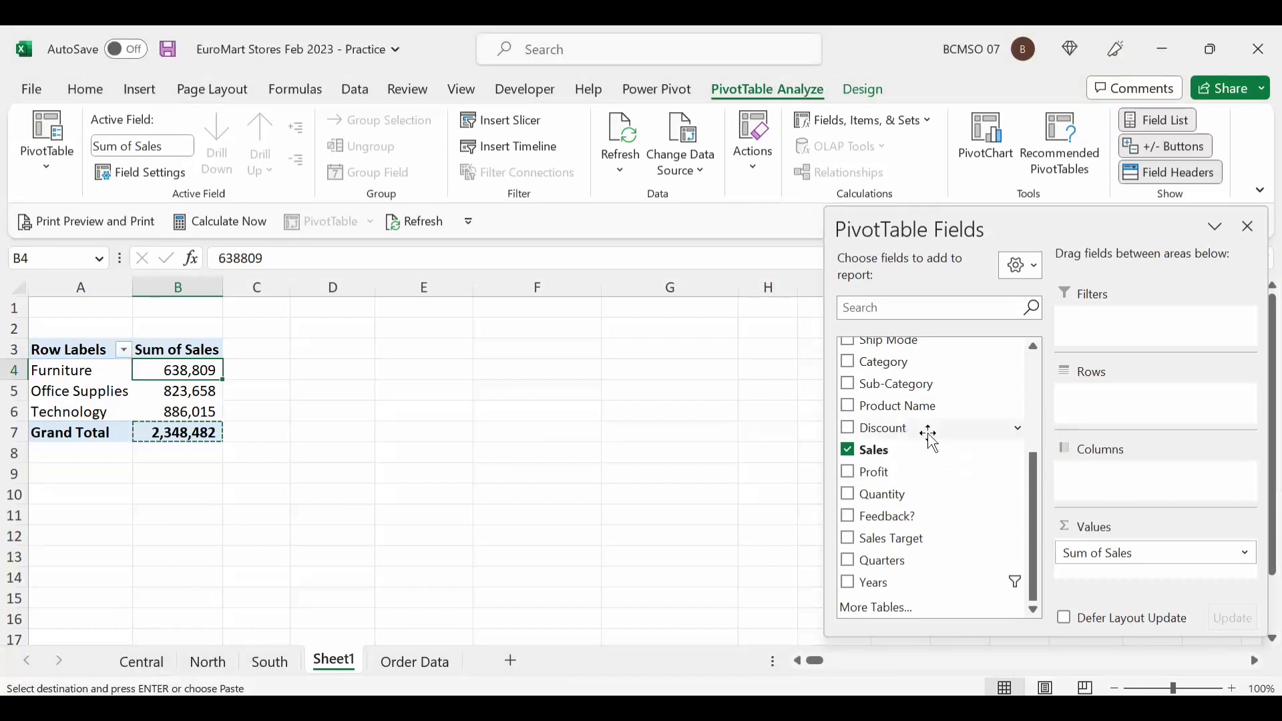
left_click(897, 386)
scroll(93, 423, "down", 6)
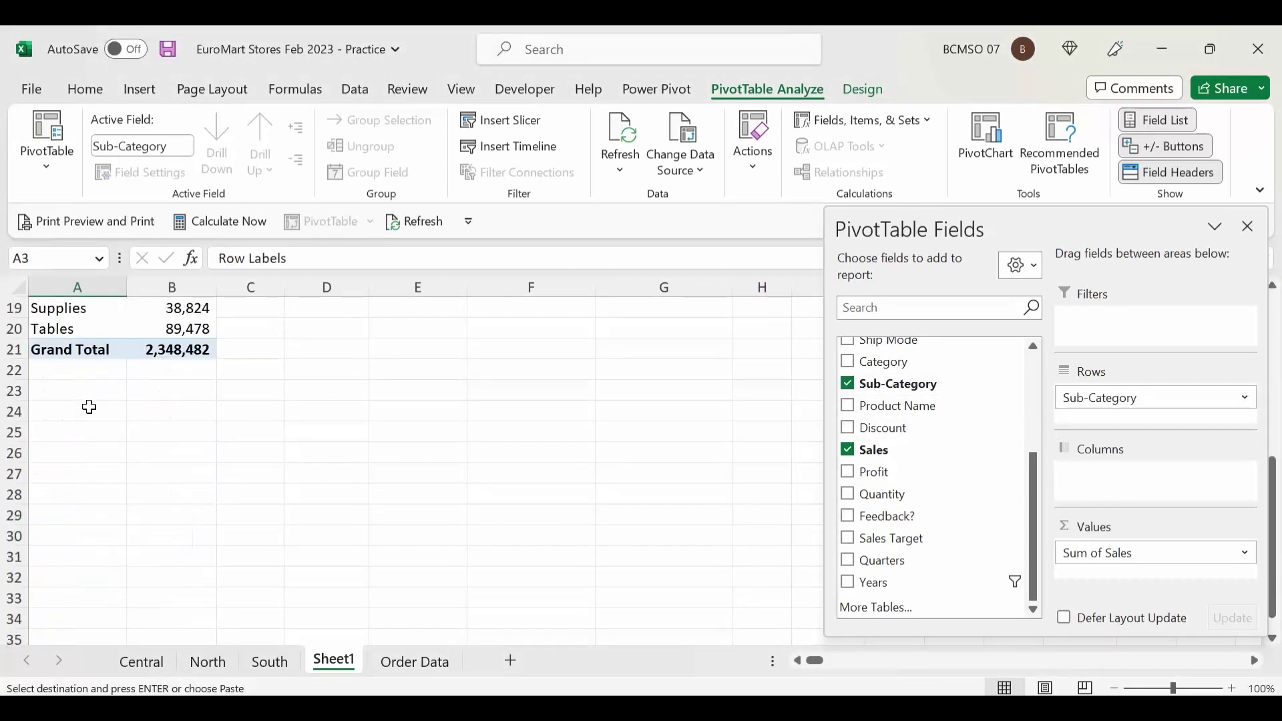
scroll(91, 408, "up", 3)
scroll(88, 407, "up", 3)
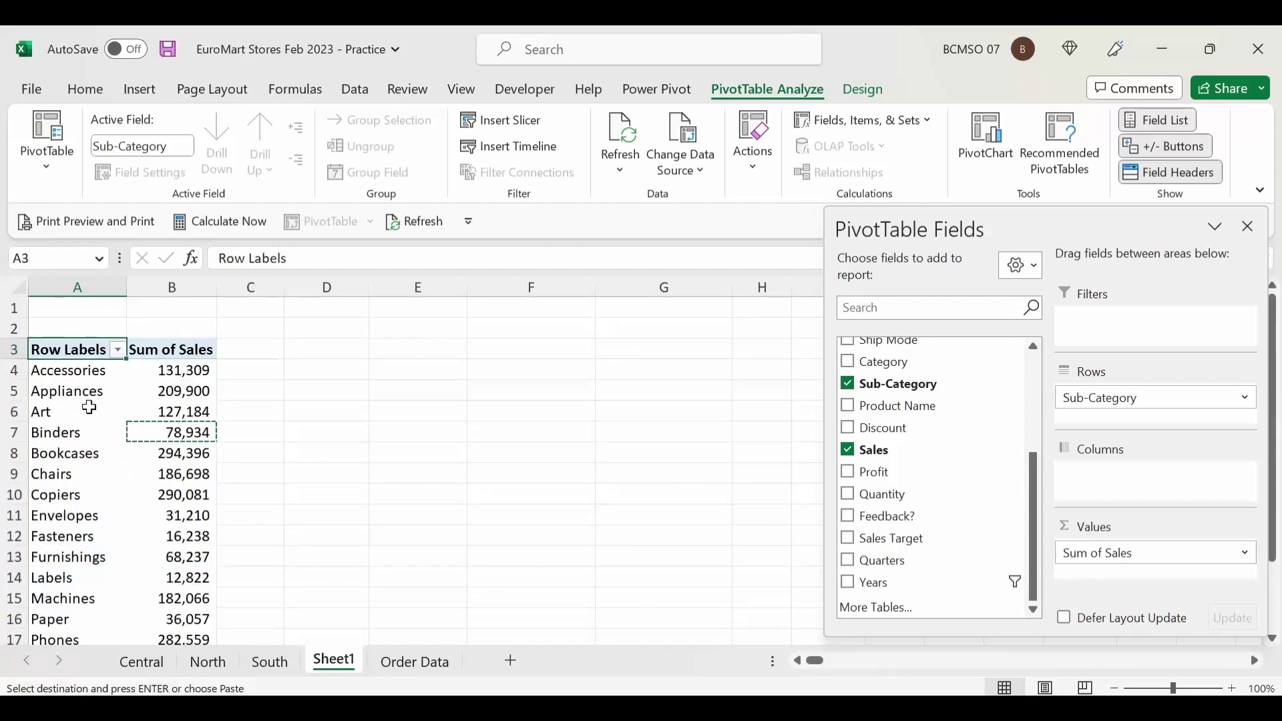
Step: Add a solid-fill data bar rule with Show Bar Only to all cells showing "Sum of Sales" values
left_click(197, 366)
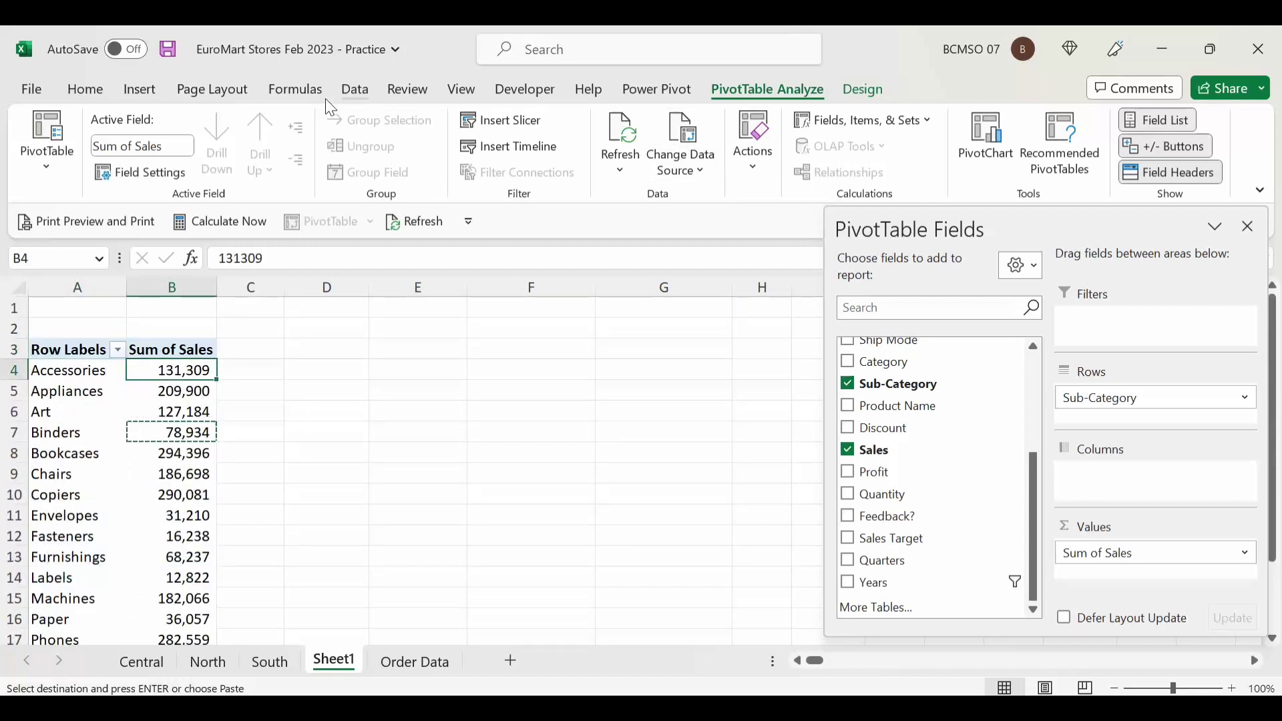
left_click(105, 93)
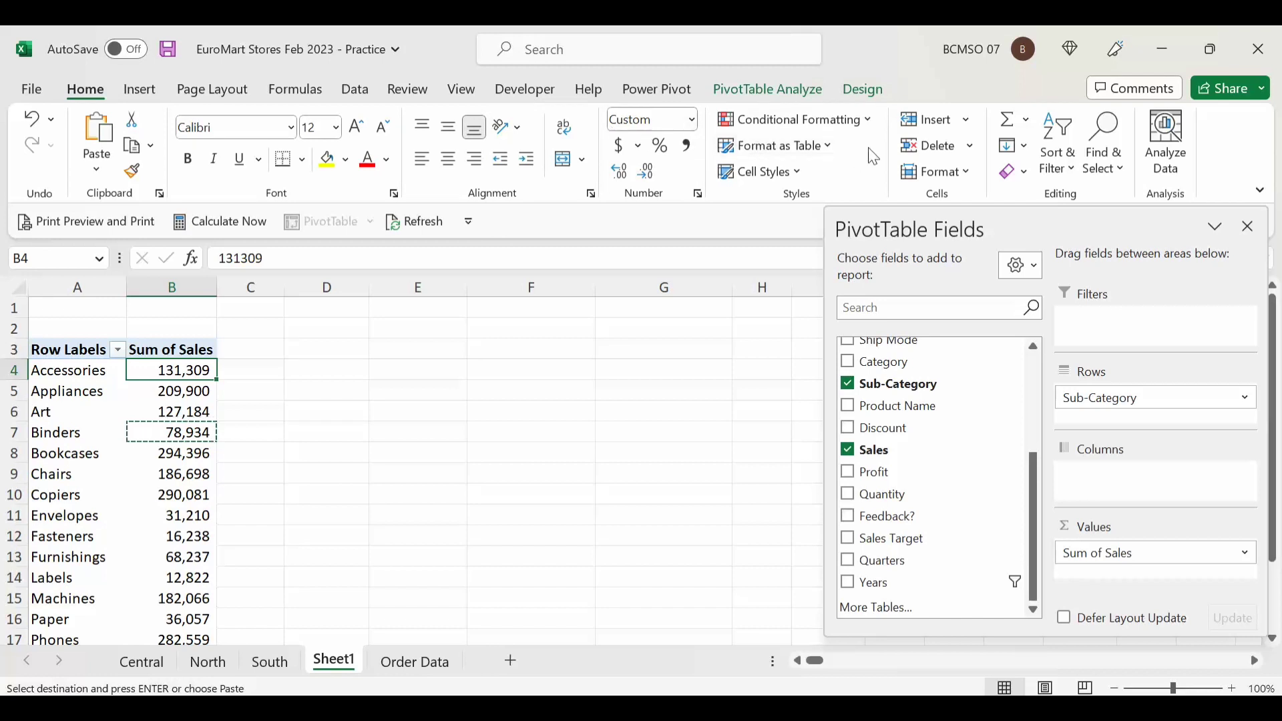
left_click(874, 120)
mouse_move(879, 264)
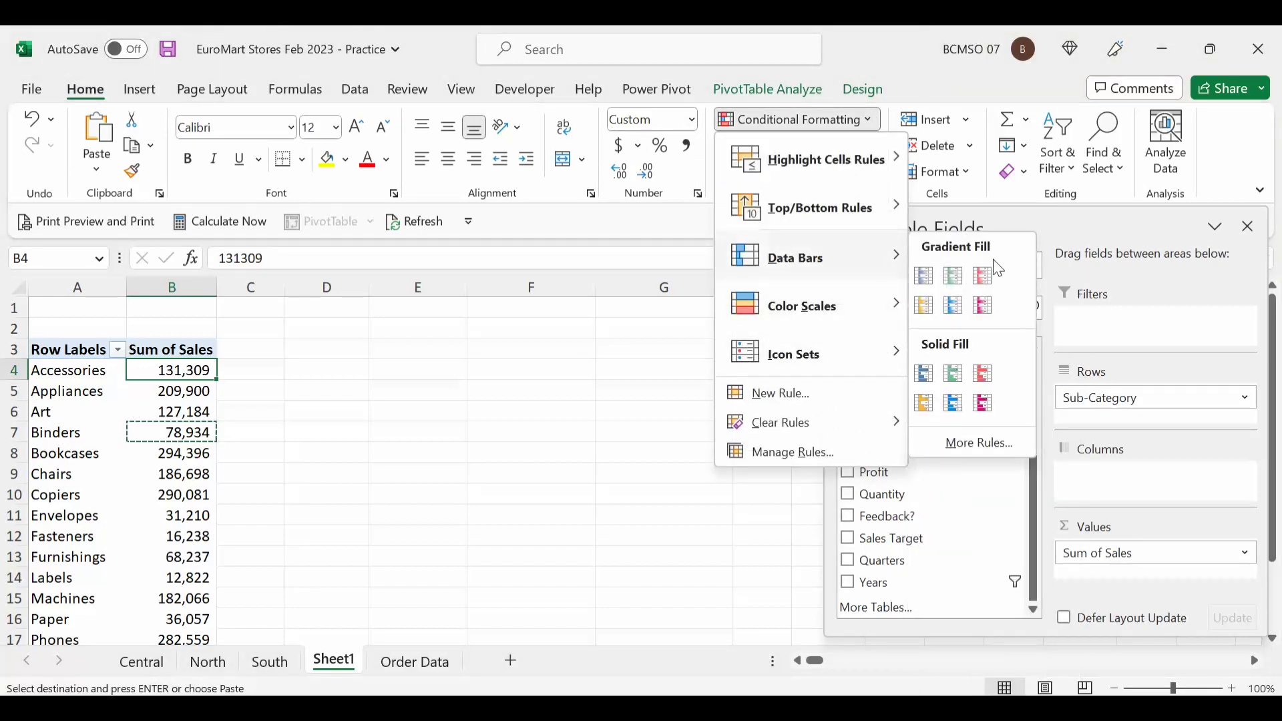
left_click(994, 441)
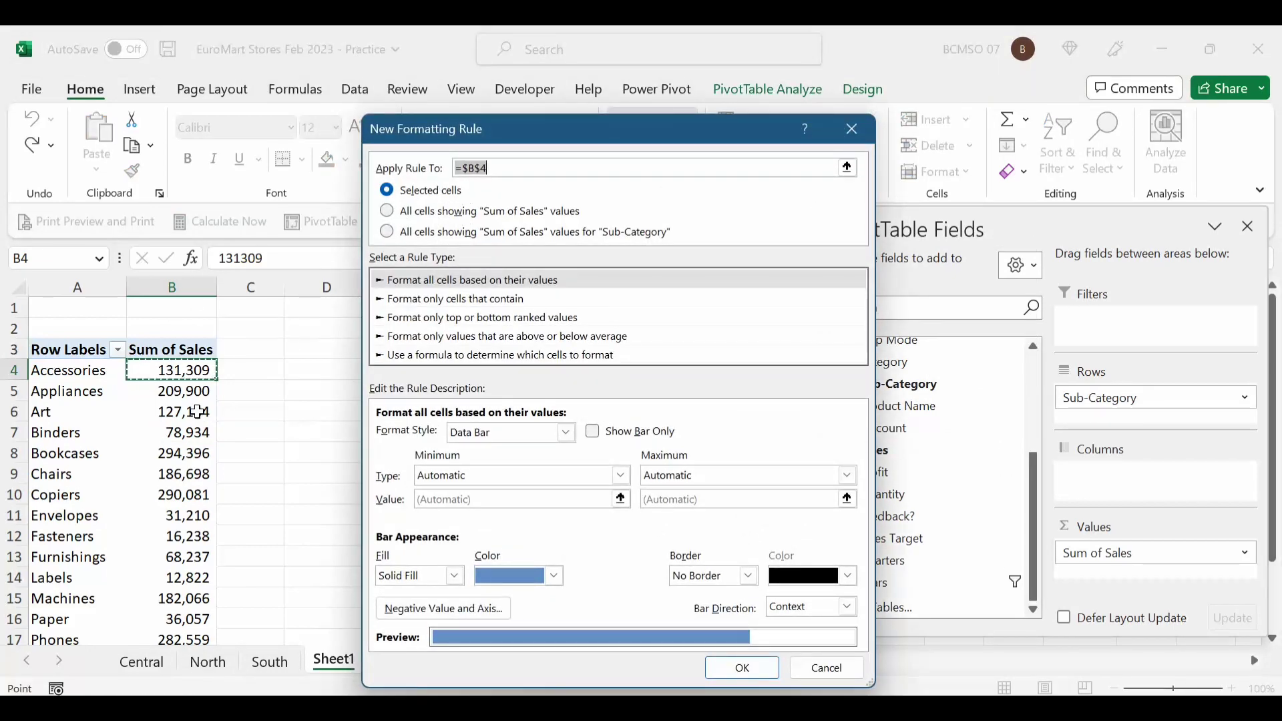
left_click(396, 222)
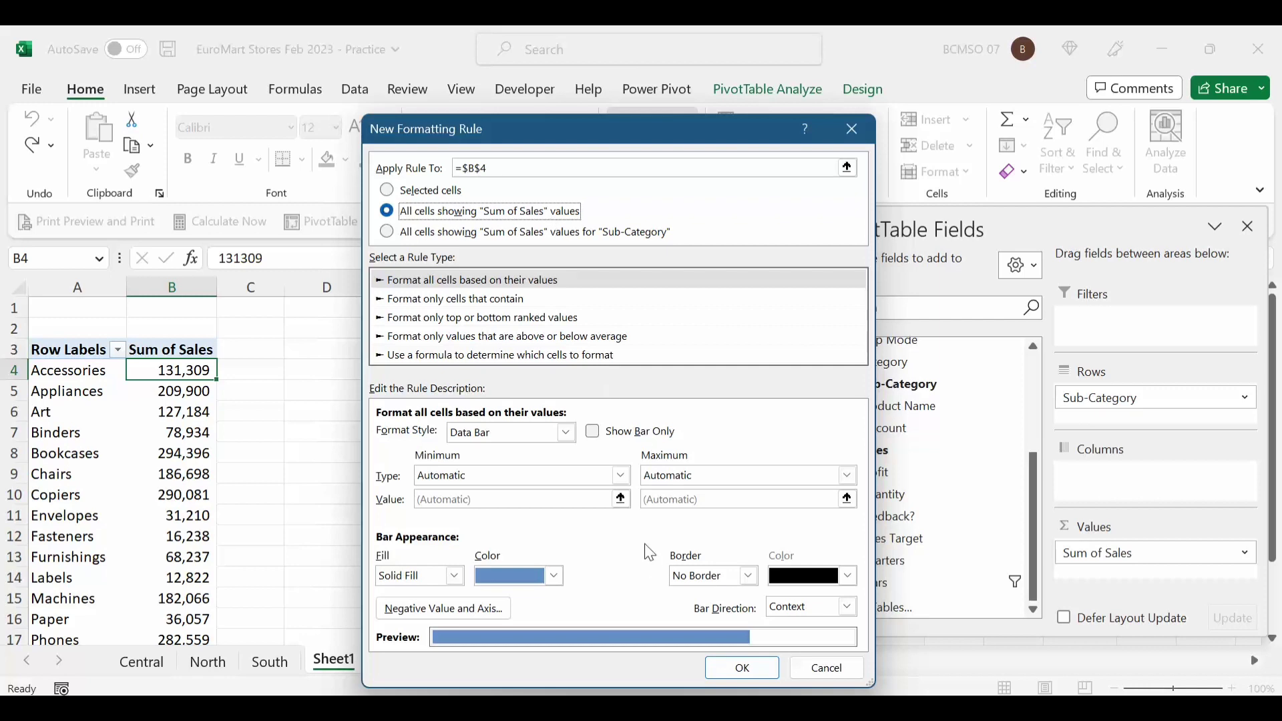
left_click(592, 432)
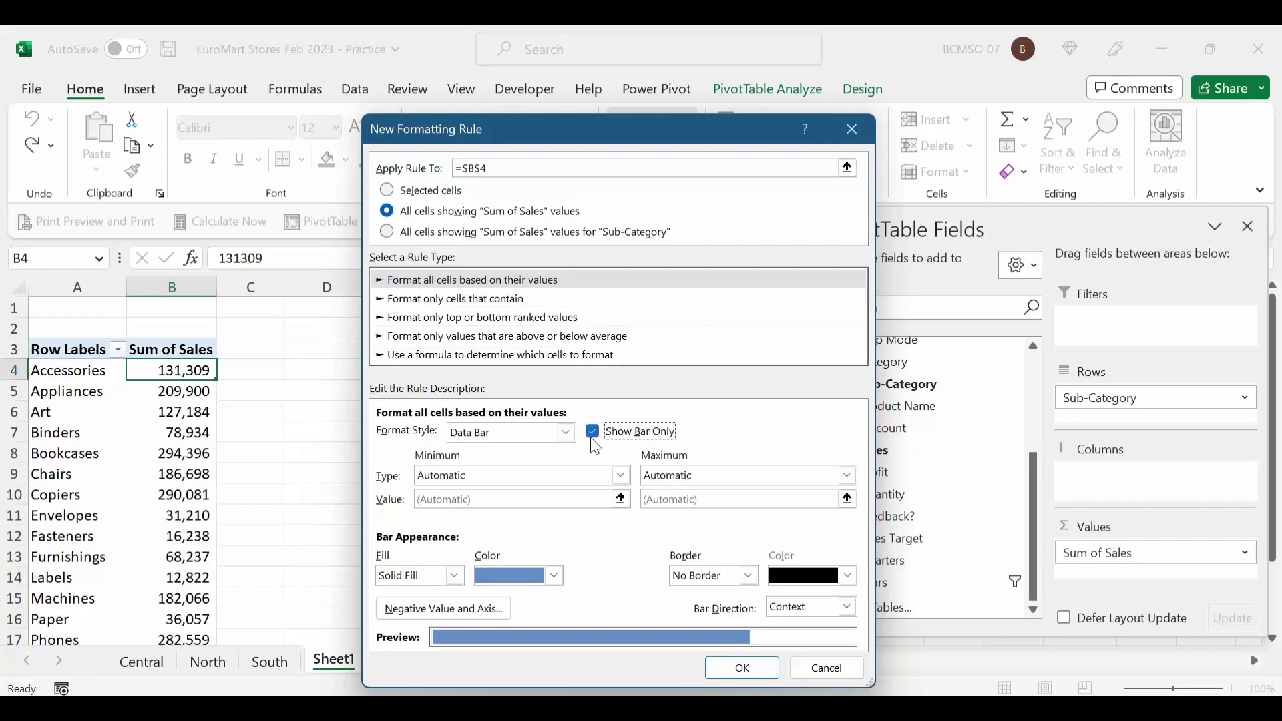
left_click(762, 675)
left_click_drag(218, 288, 223, 292)
left_click(409, 222)
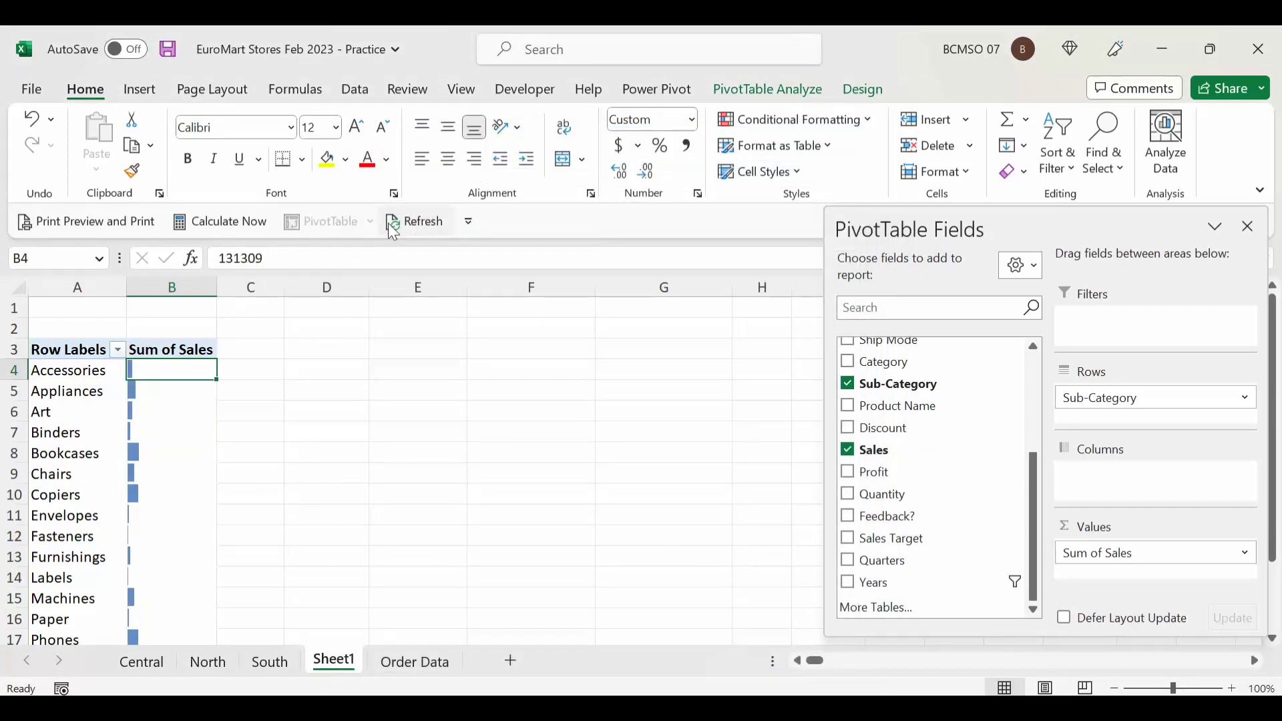
scroll(209, 439, "down", 3)
scroll(209, 439, "up", 3)
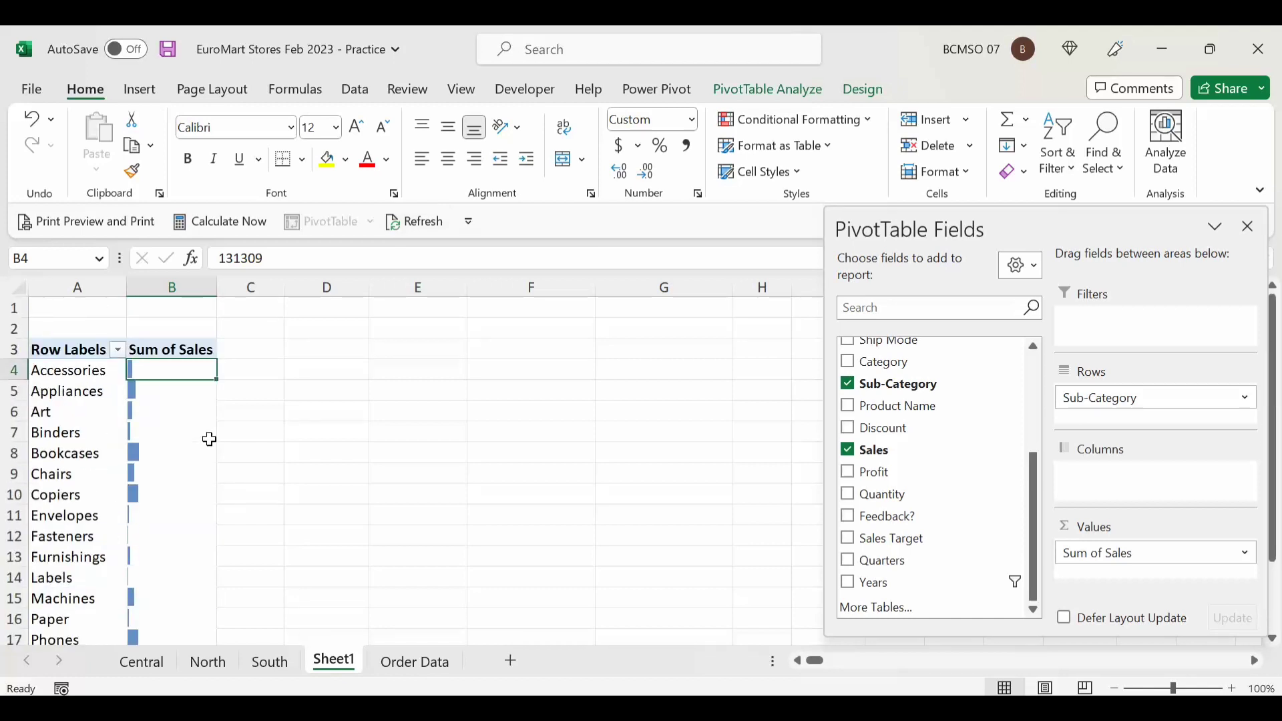
Step: Blank out the Sum of Sales heading in B3 and widen column B for the data bars
left_click(207, 350)
key("BackSpace")
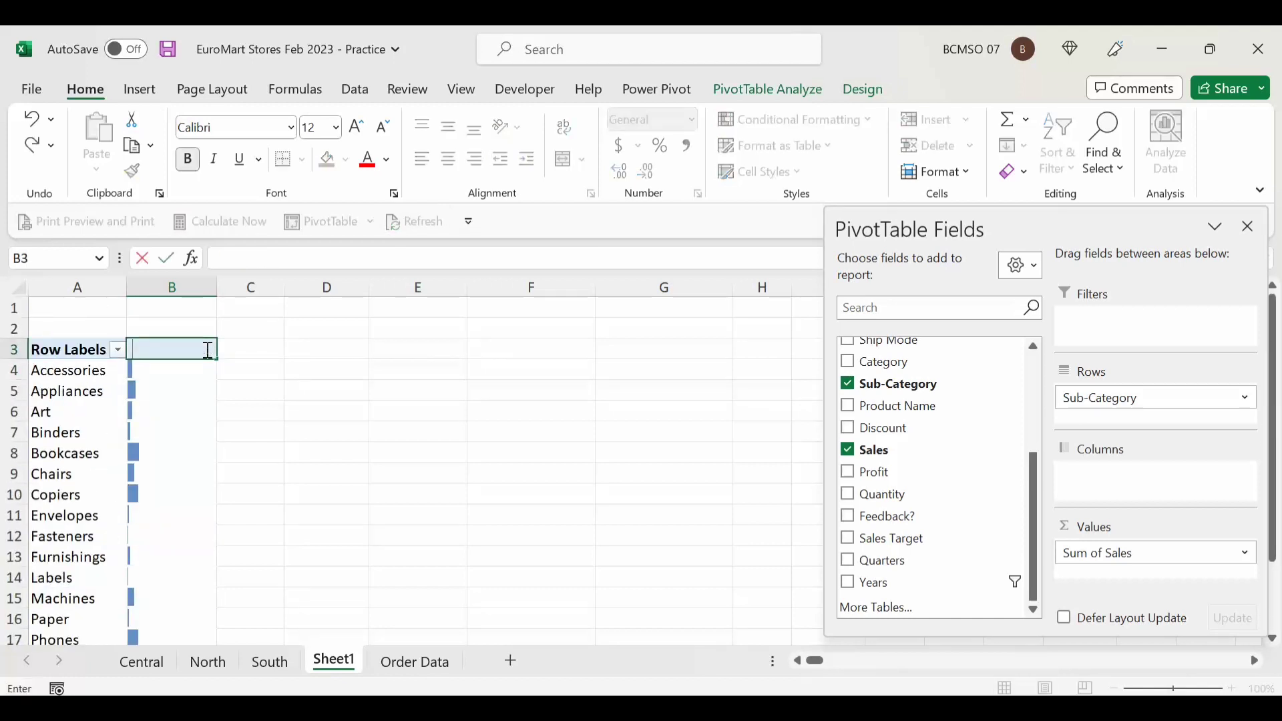
key("Return")
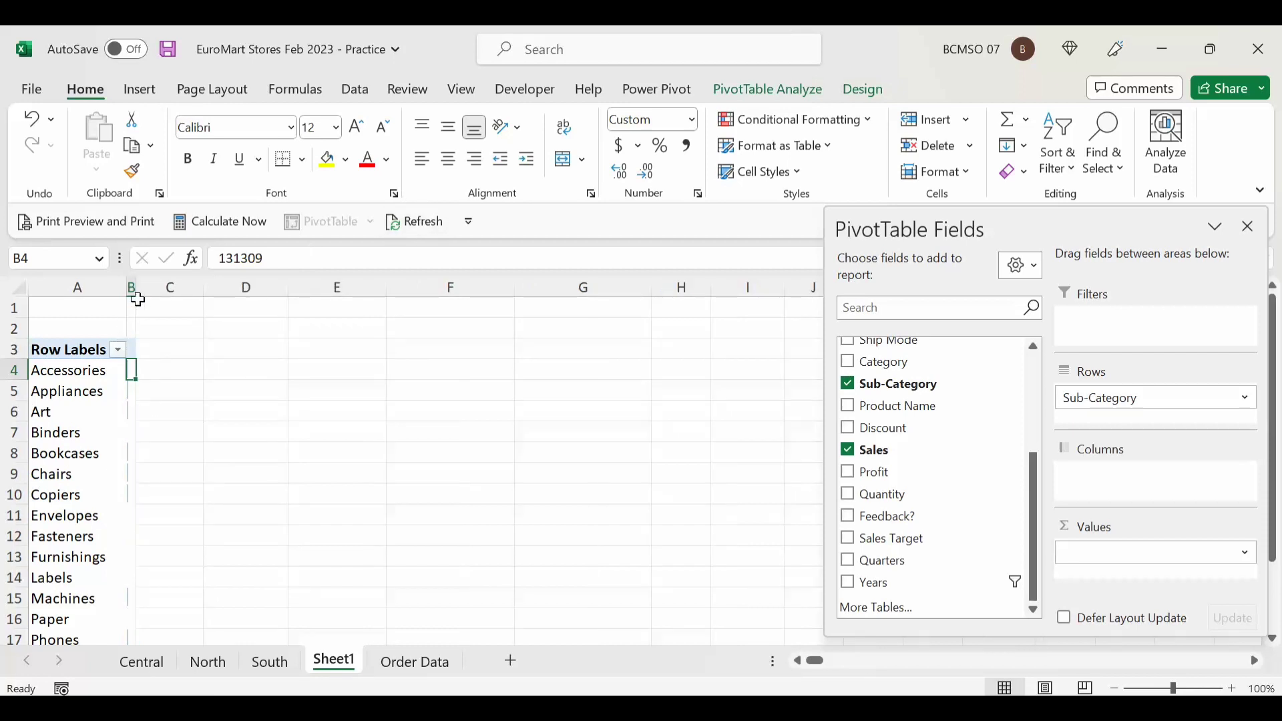
left_click_drag(136, 288, 211, 306)
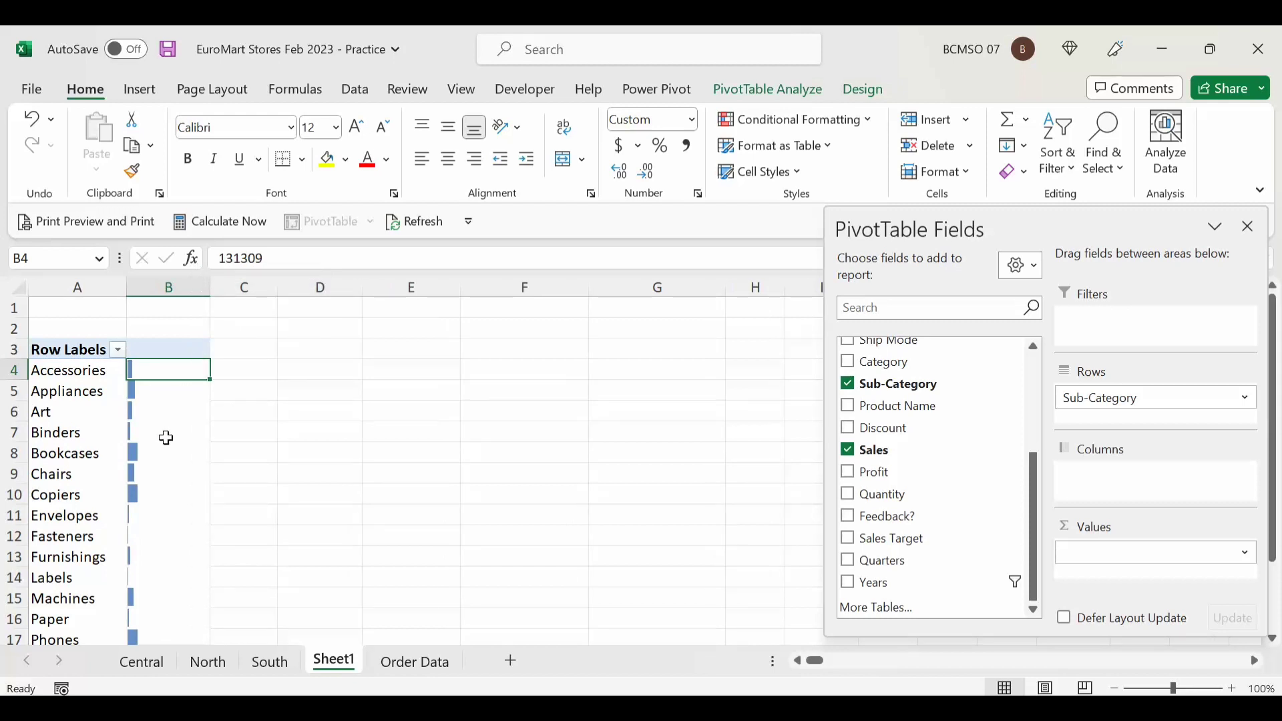
scroll(166, 438, "down", 3)
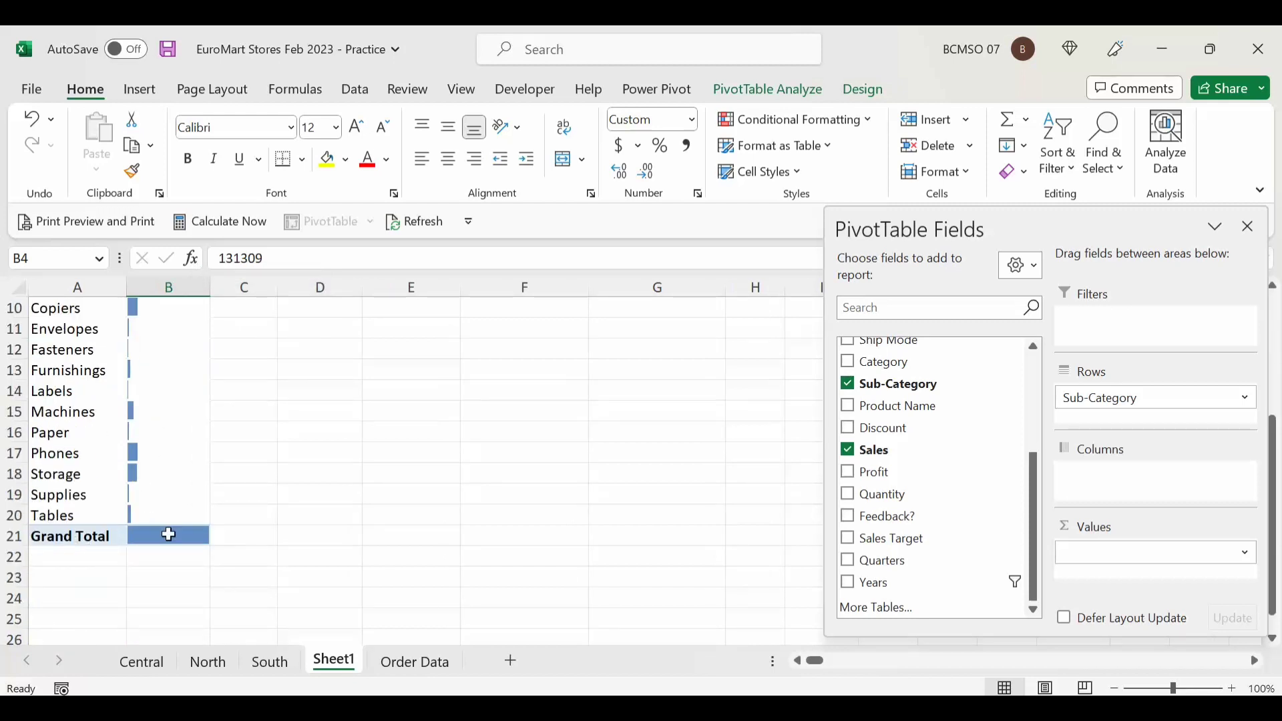
Step: Turn off the PivotTable's grand totals for both rows and columns
scroll(175, 421, "up", 1)
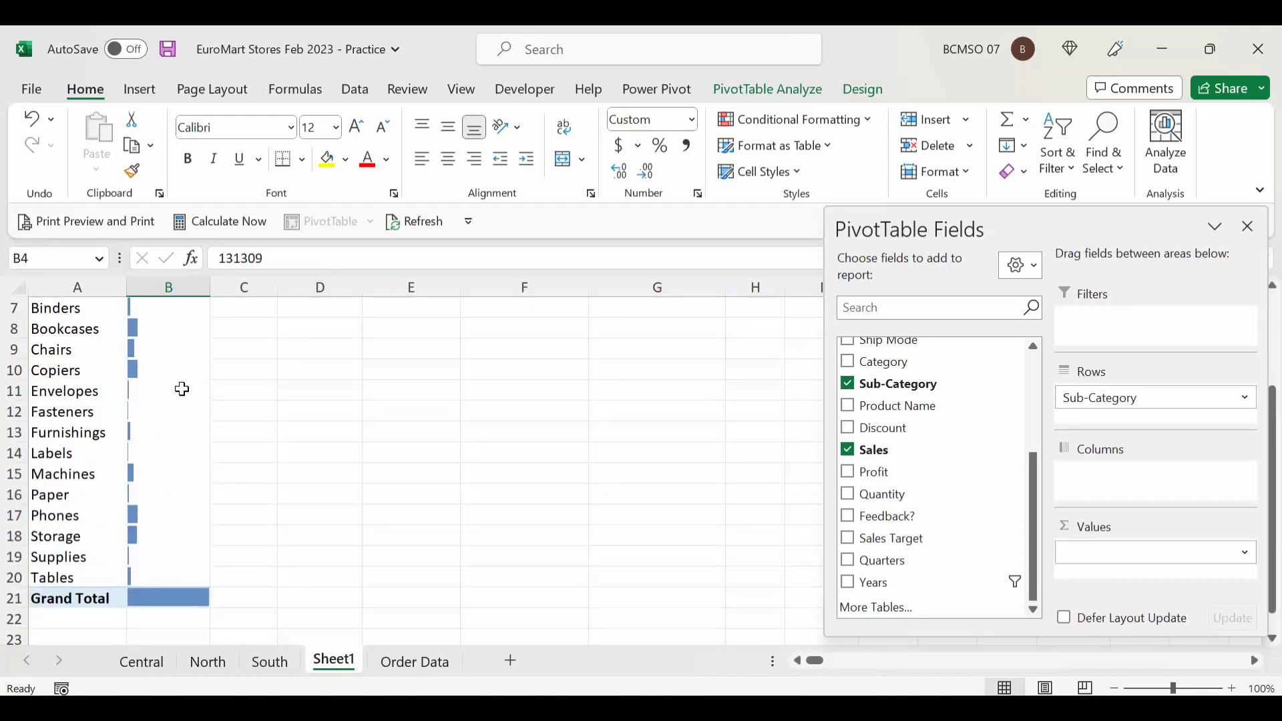
mouse_move(154, 603)
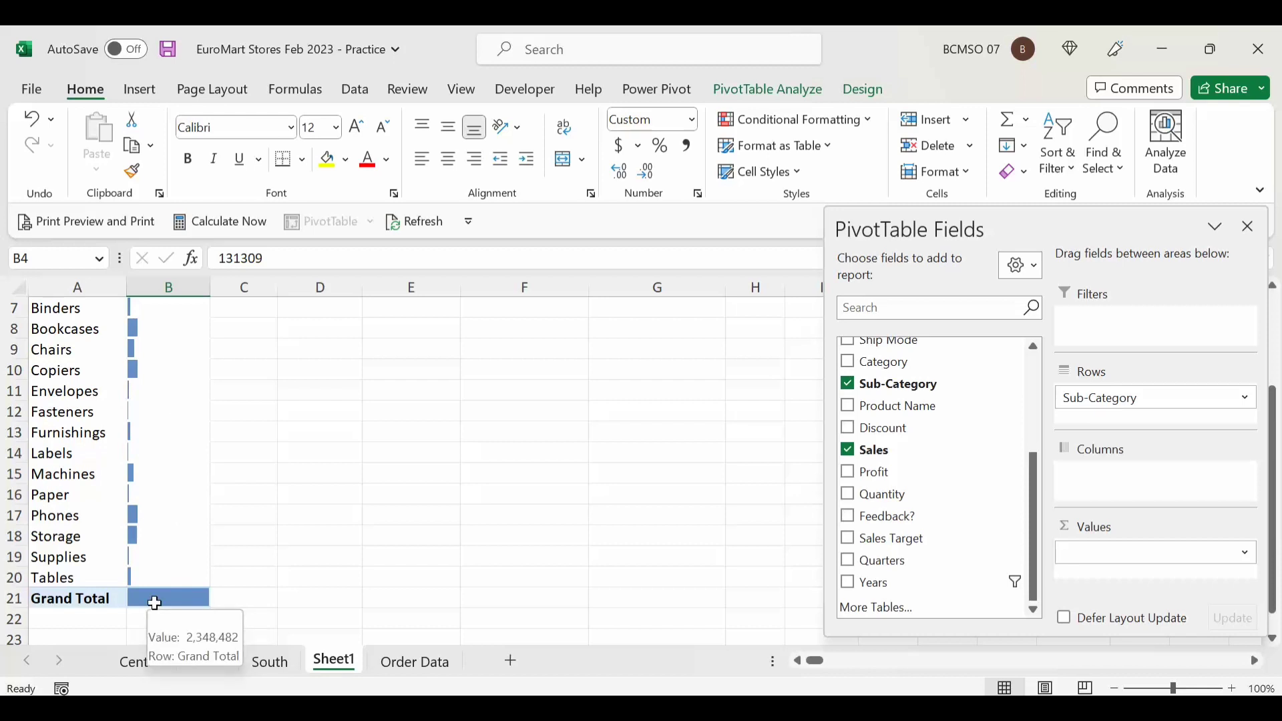
scroll(184, 530, "up", 2)
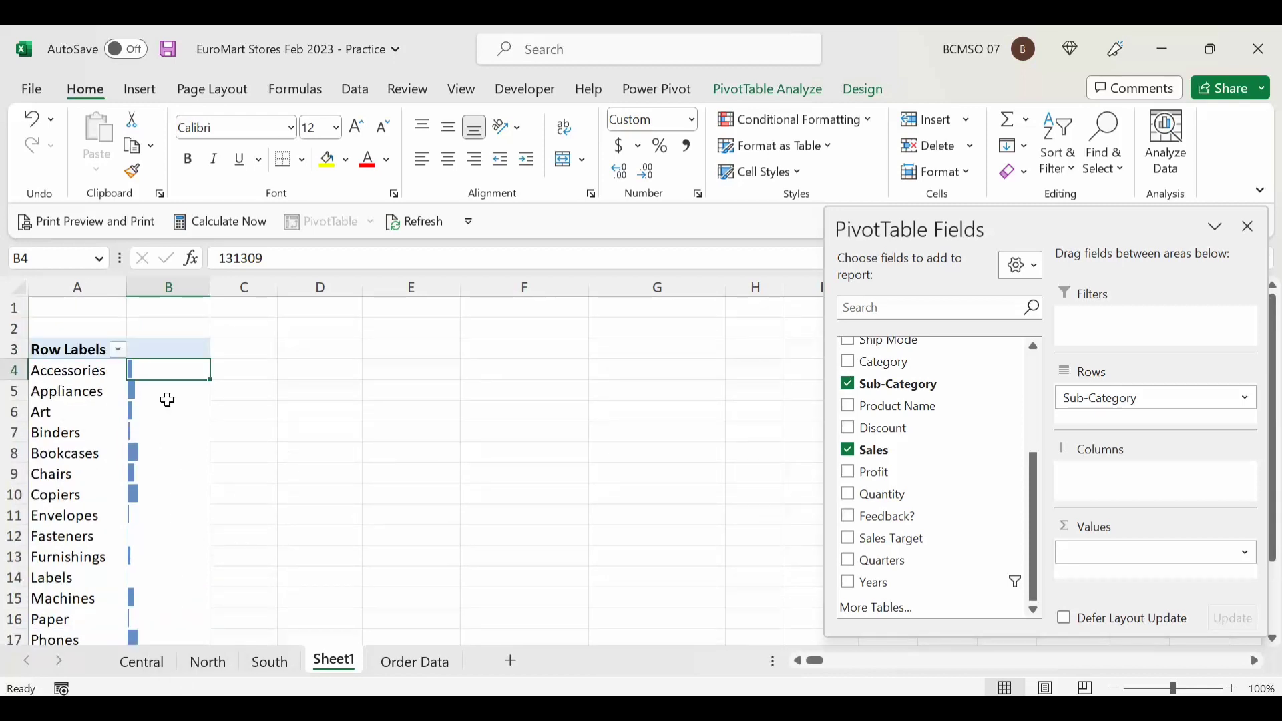
left_click(867, 90)
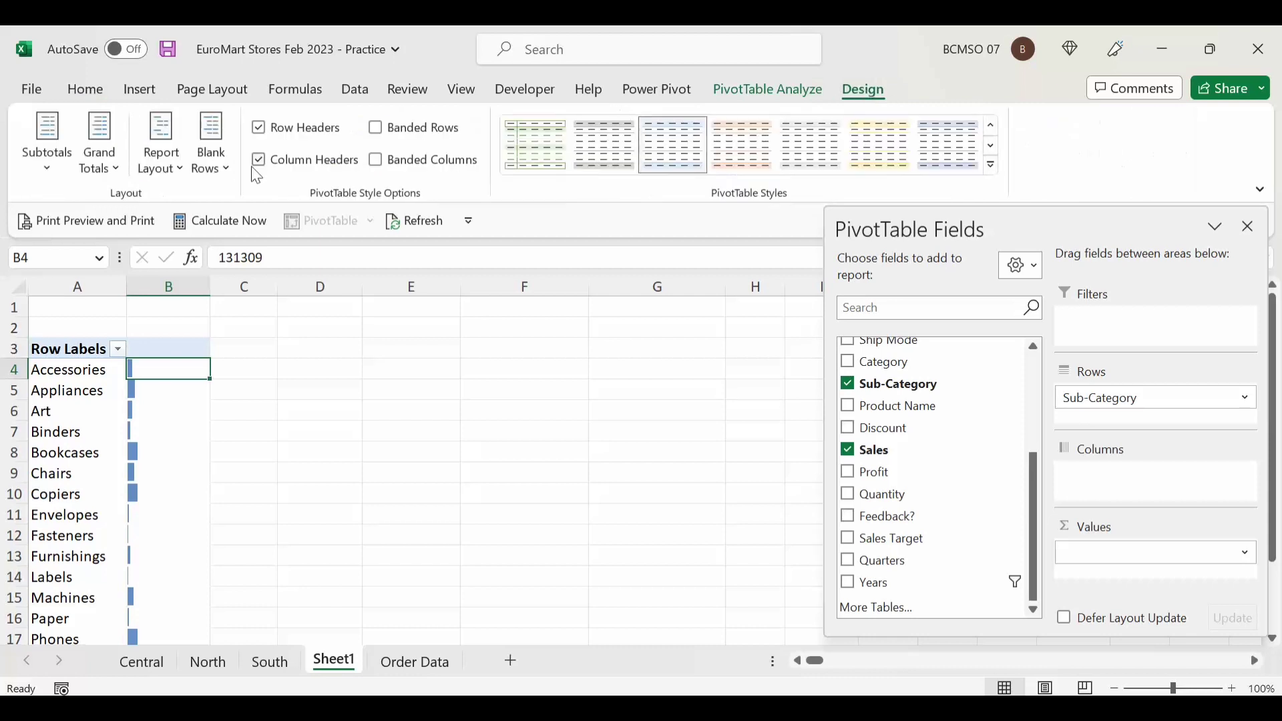
left_click(100, 150)
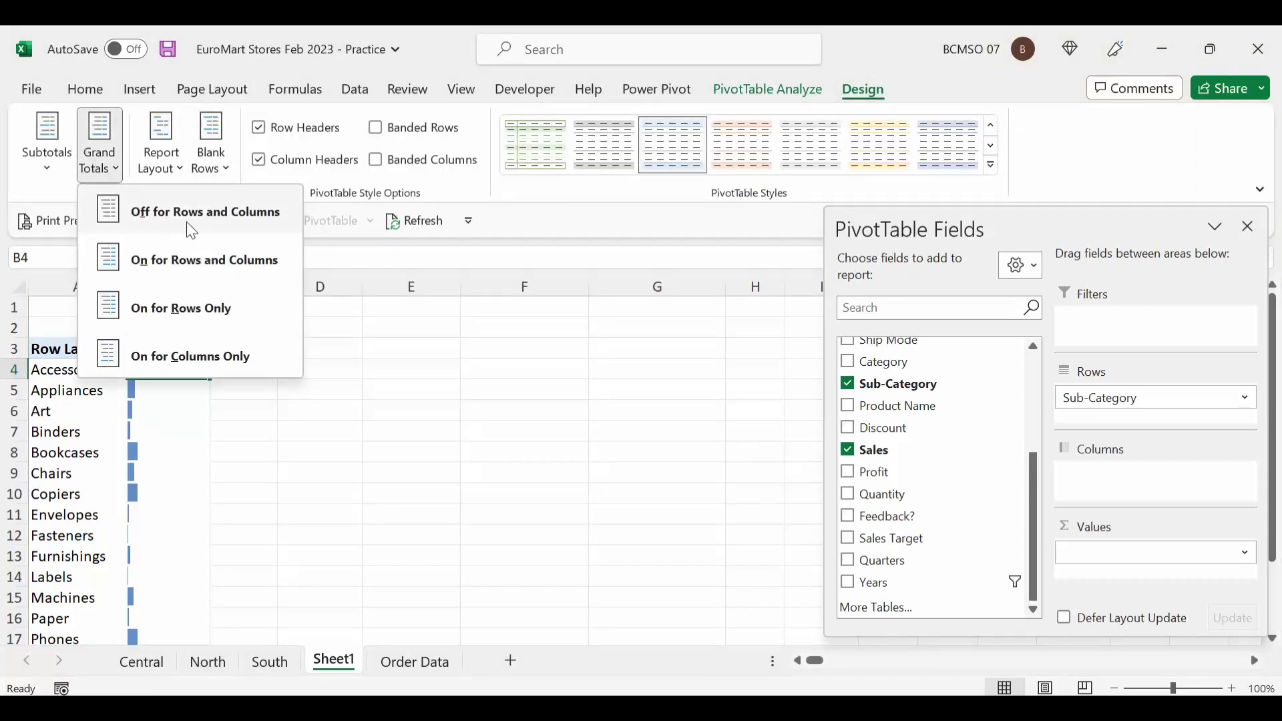
left_click(240, 230)
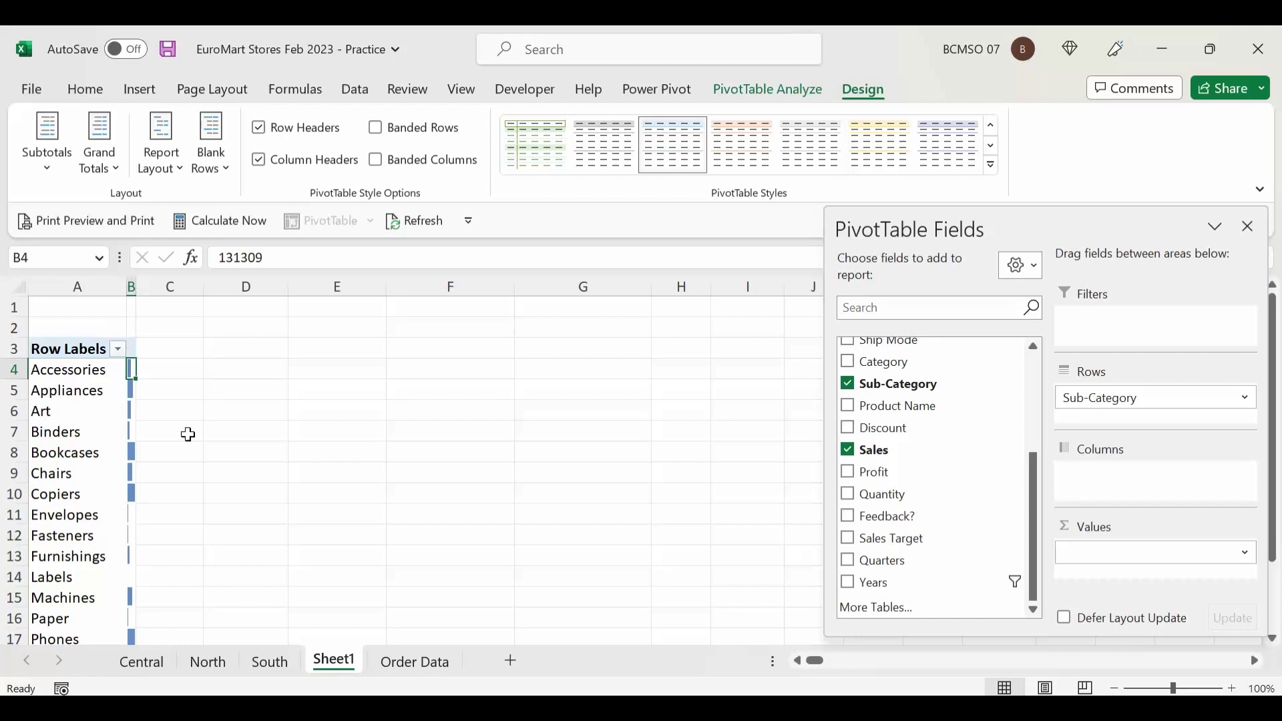
Step: Widen column B to lengthen the data bars
scroll(187, 435, "down", 4)
scroll(140, 400, "up", 2)
left_click_drag(136, 283, 200, 287)
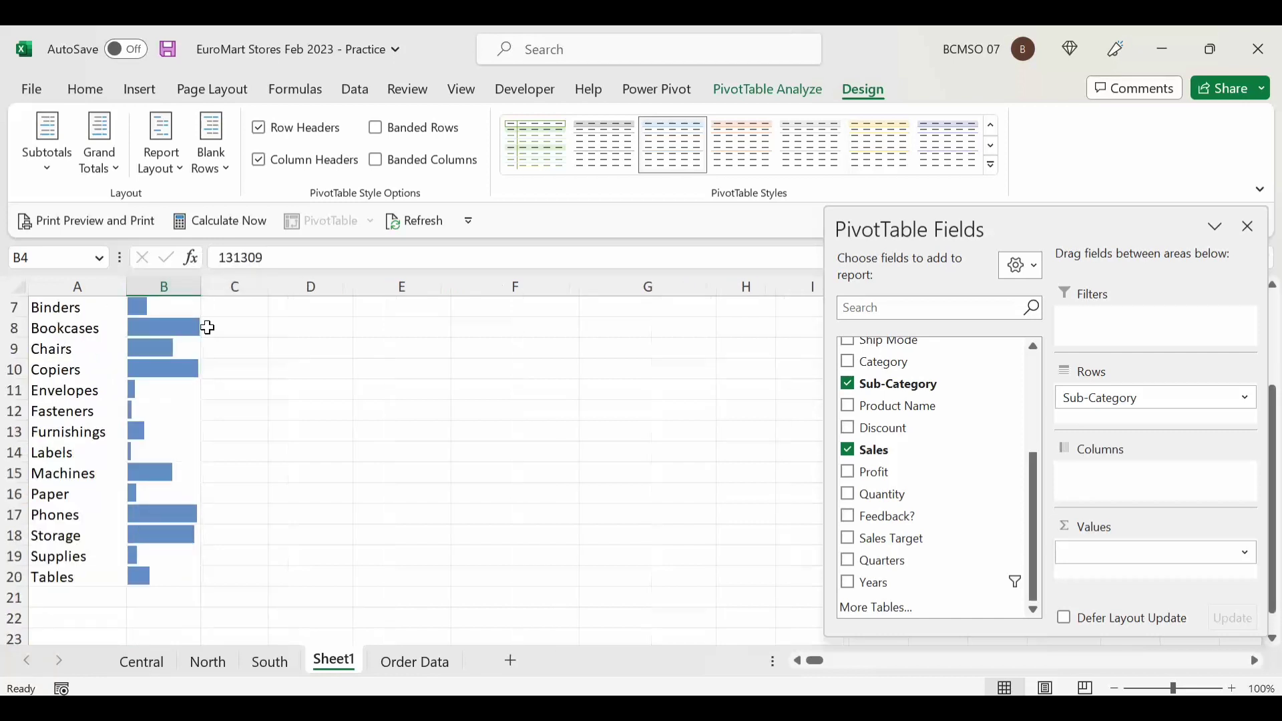
scroll(192, 372, "up", 2)
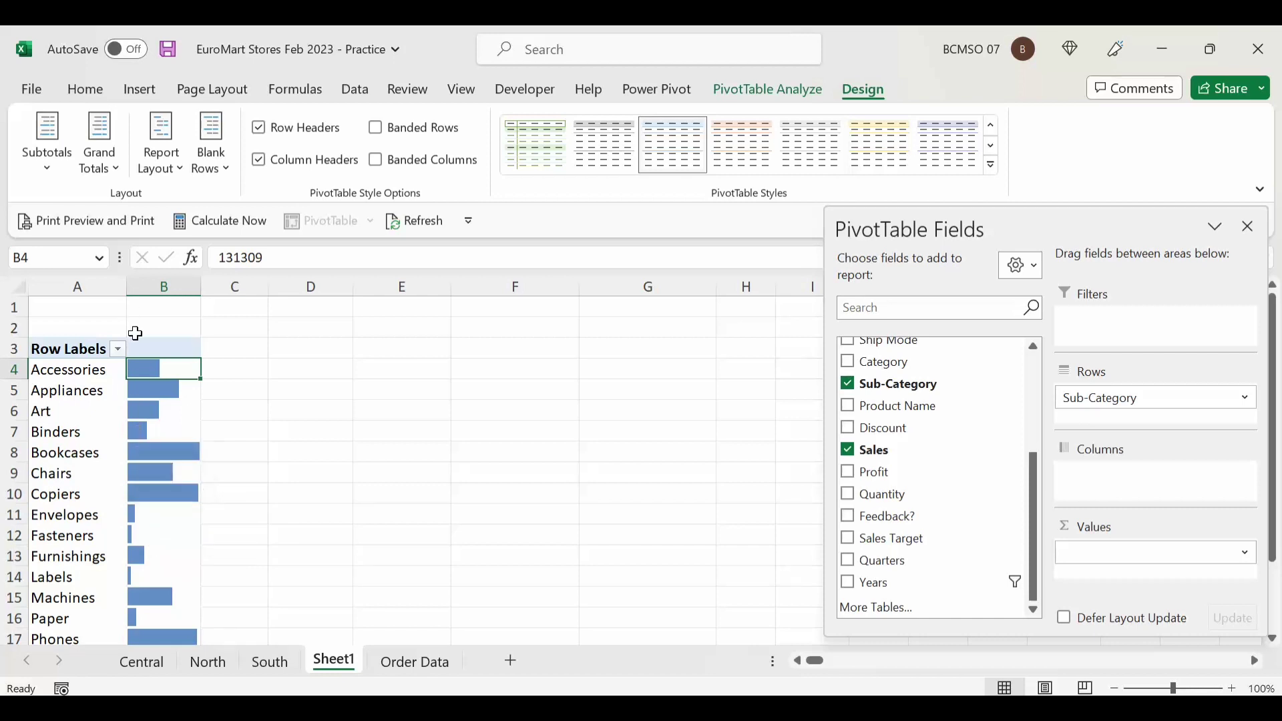
Step: Refresh the PivotTable and widen column B again for the data bars
left_click(87, 82)
left_click(182, 405)
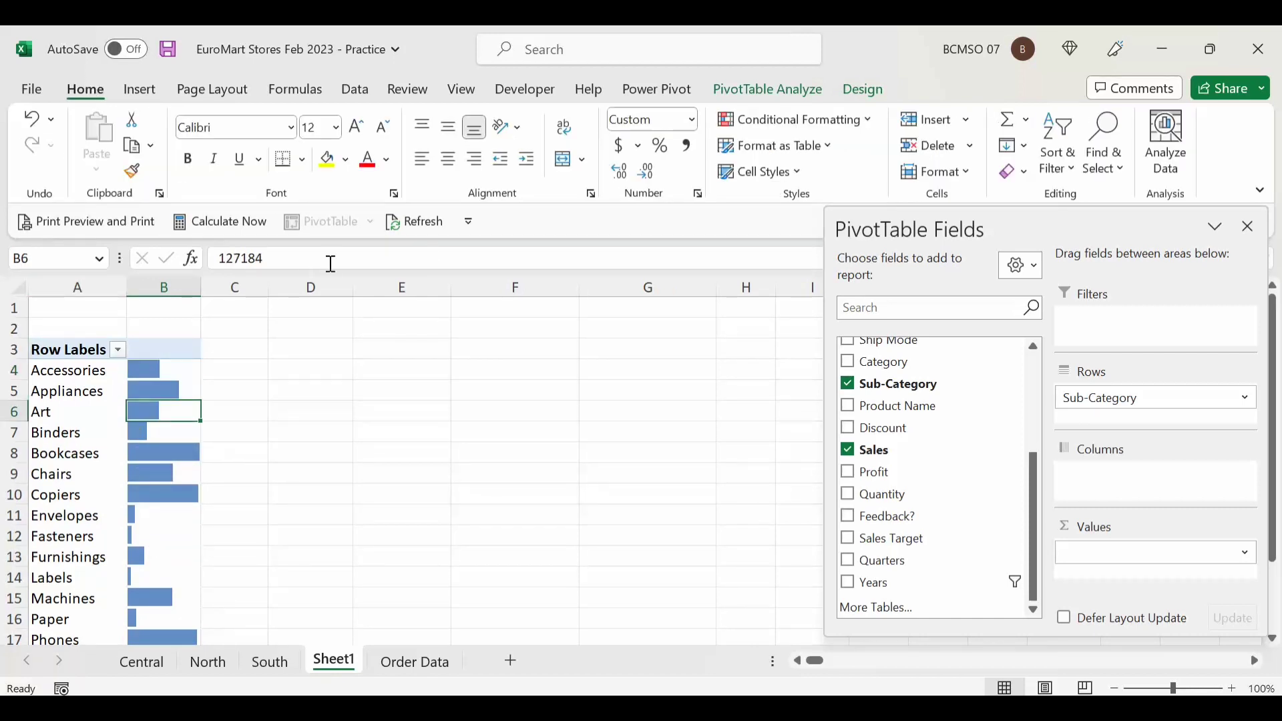
left_click(420, 223)
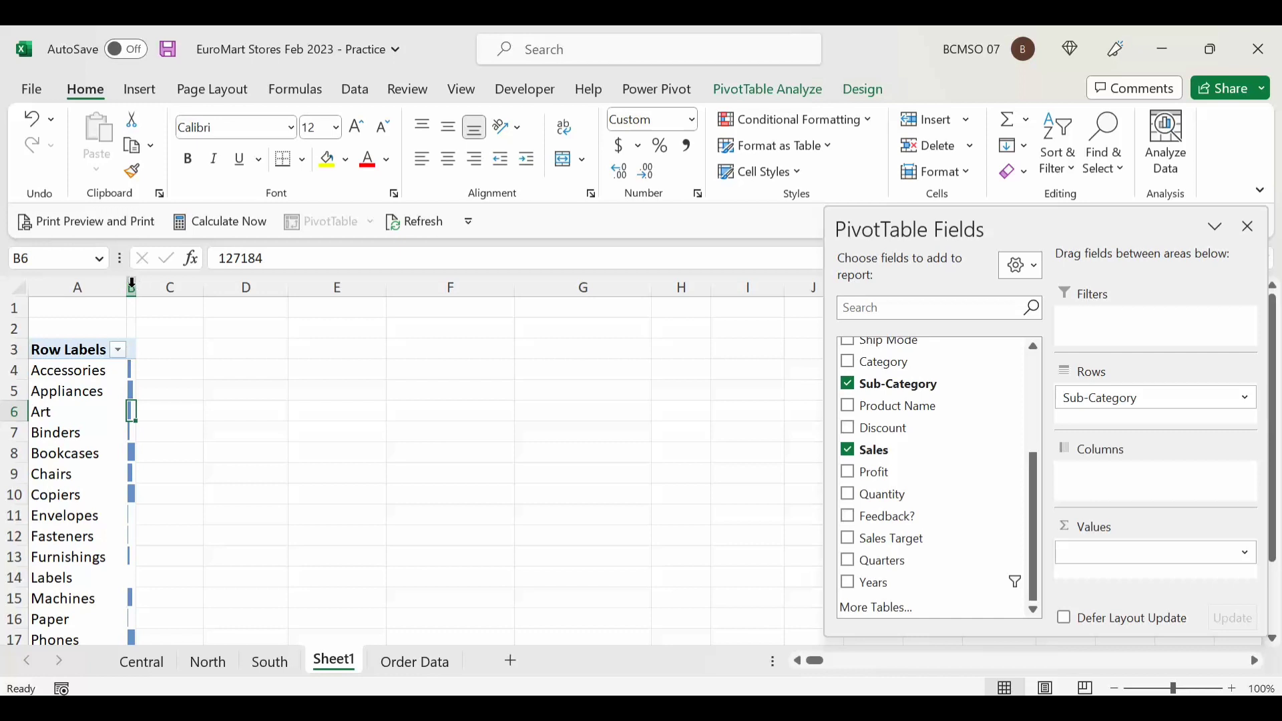
left_click_drag(136, 287, 206, 288)
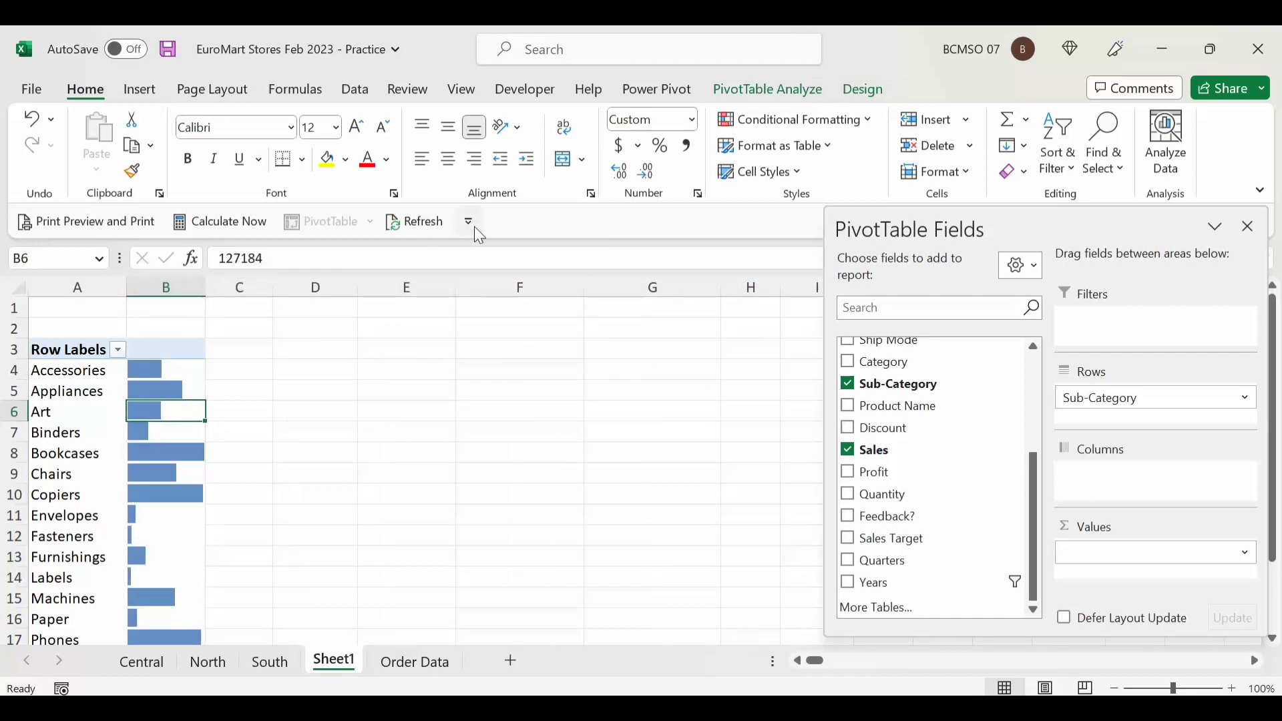
Step: Disable autofitting of column widths on update in the PivotTable's layout and format options
left_click(775, 88)
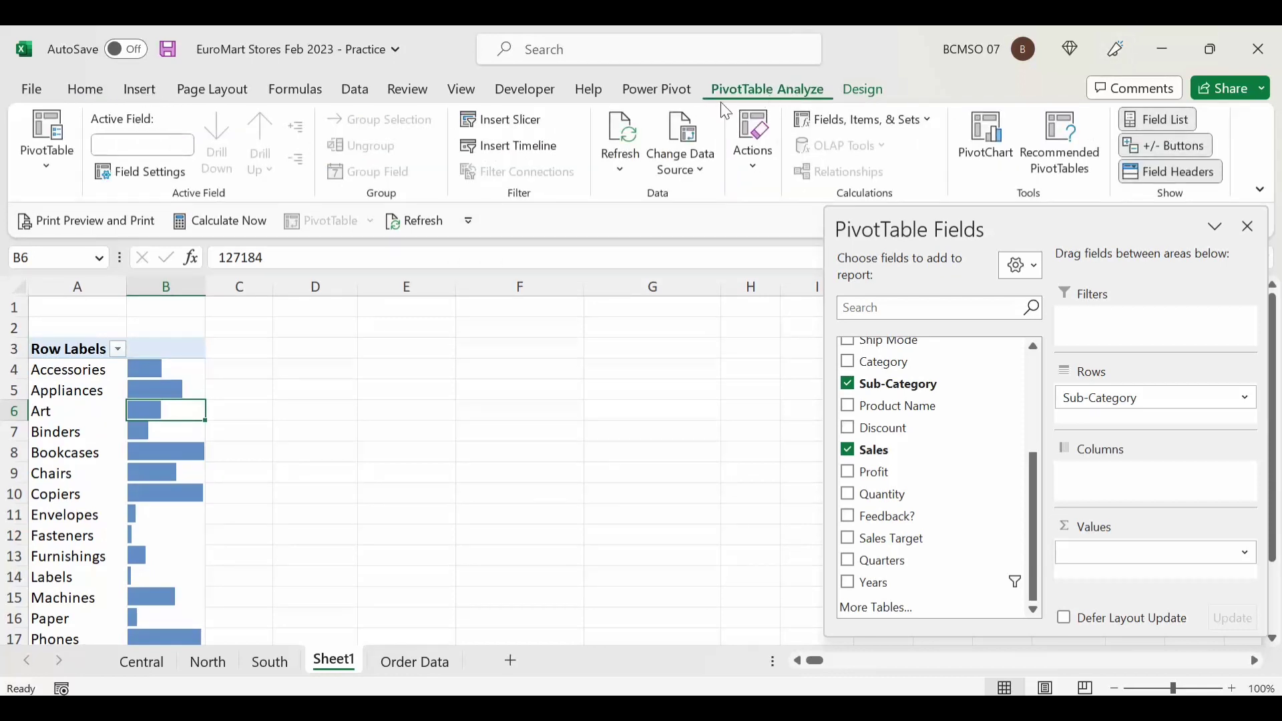
left_click(53, 160)
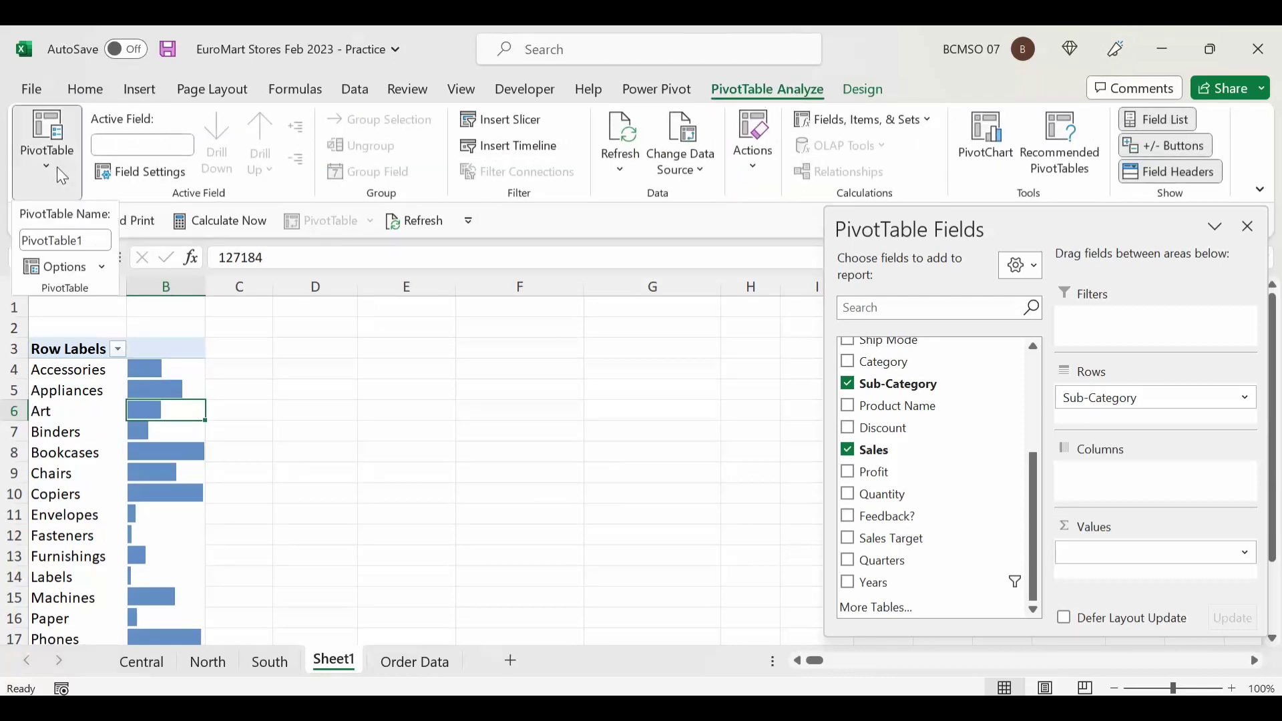
left_click(104, 267)
left_click(108, 295)
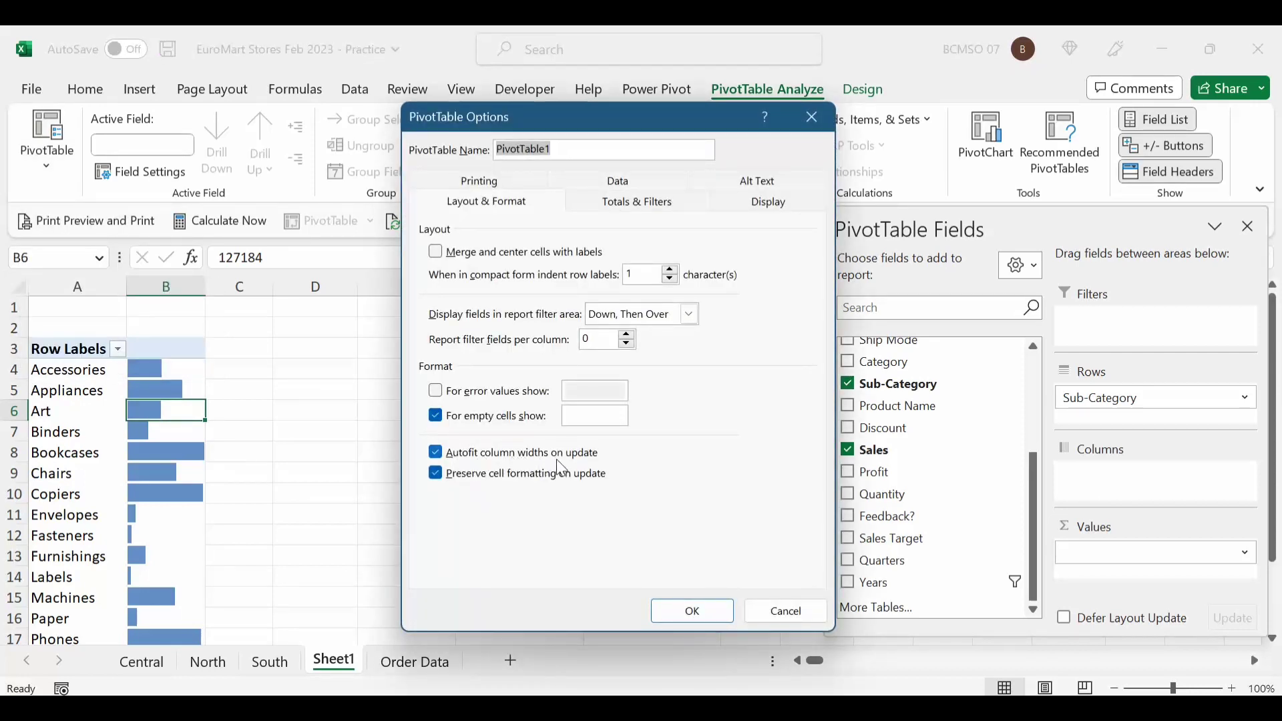
left_click(437, 453)
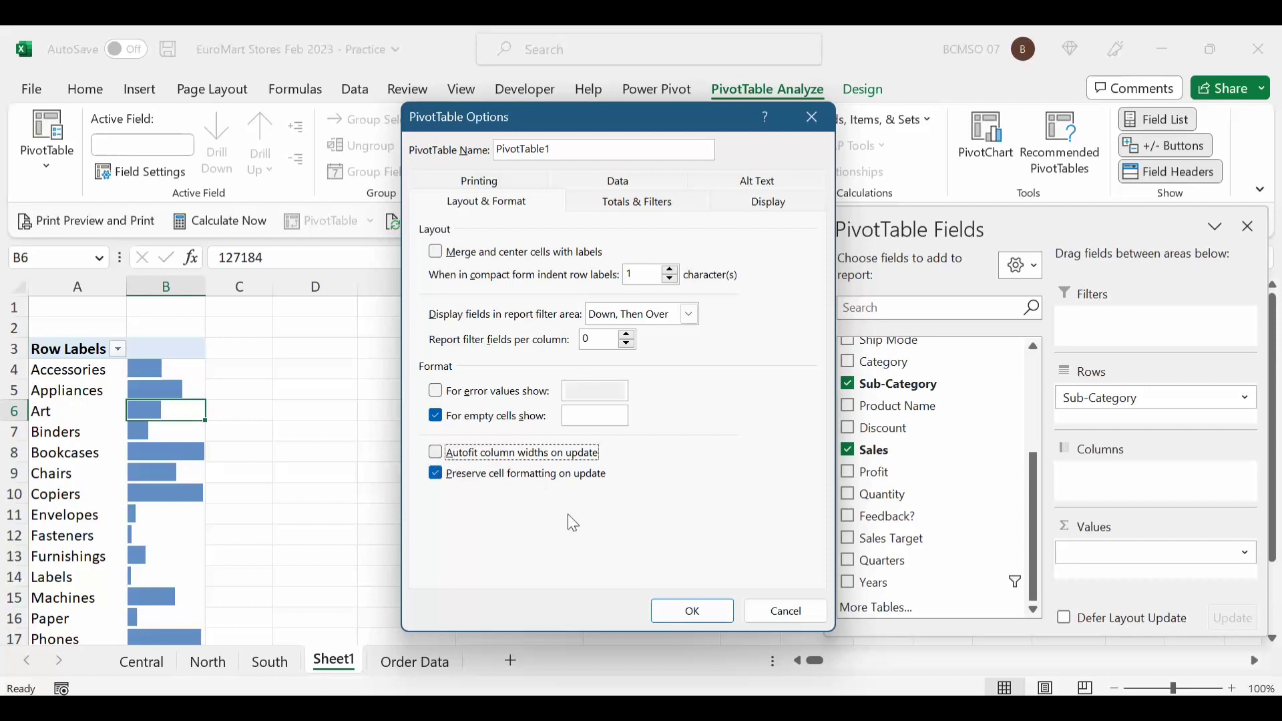
left_click(675, 612)
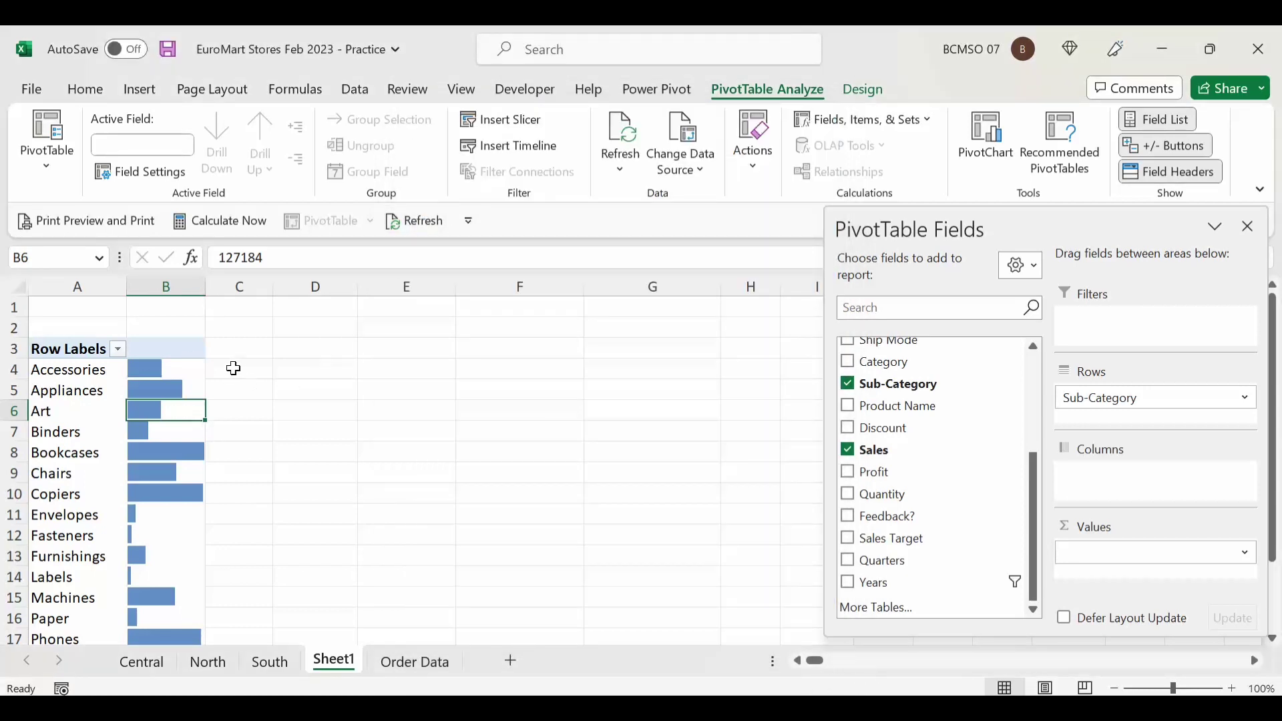
Step: Add Sales to the PivotTable values again, ahead of the data bar field, and widen columns B and C
left_click_drag(206, 292, 229, 298)
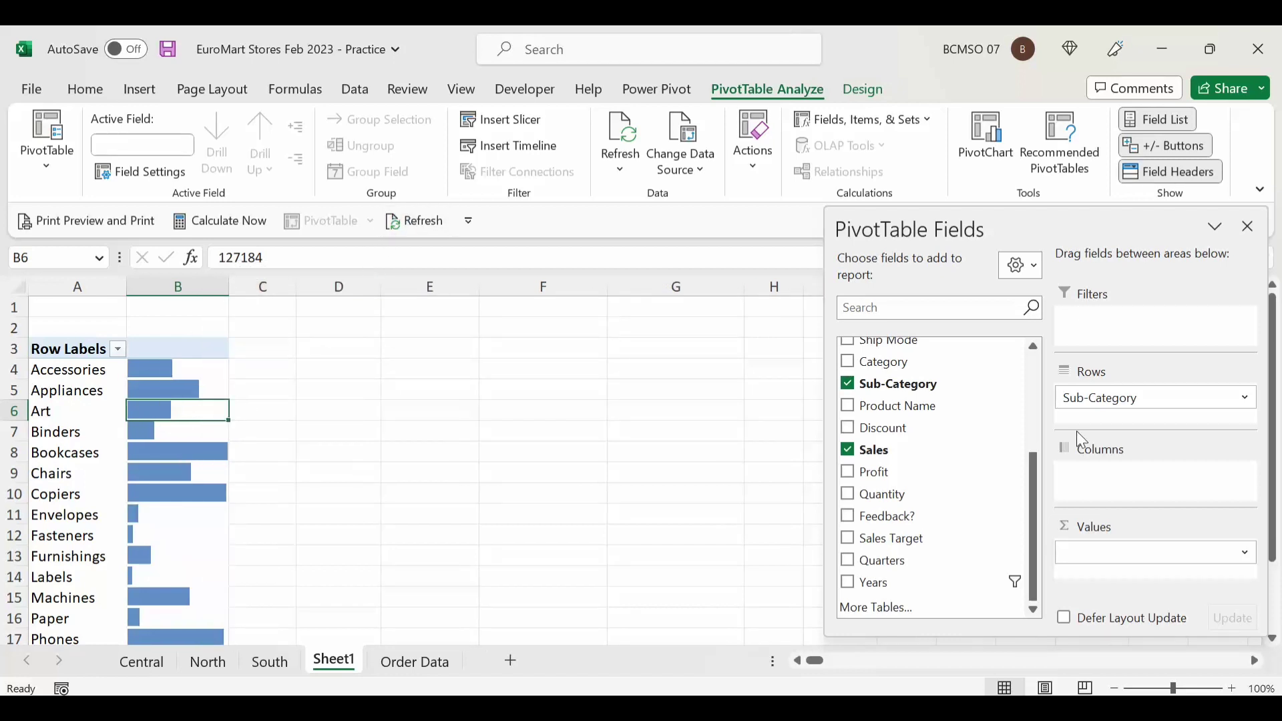
left_click_drag(873, 452, 1126, 561)
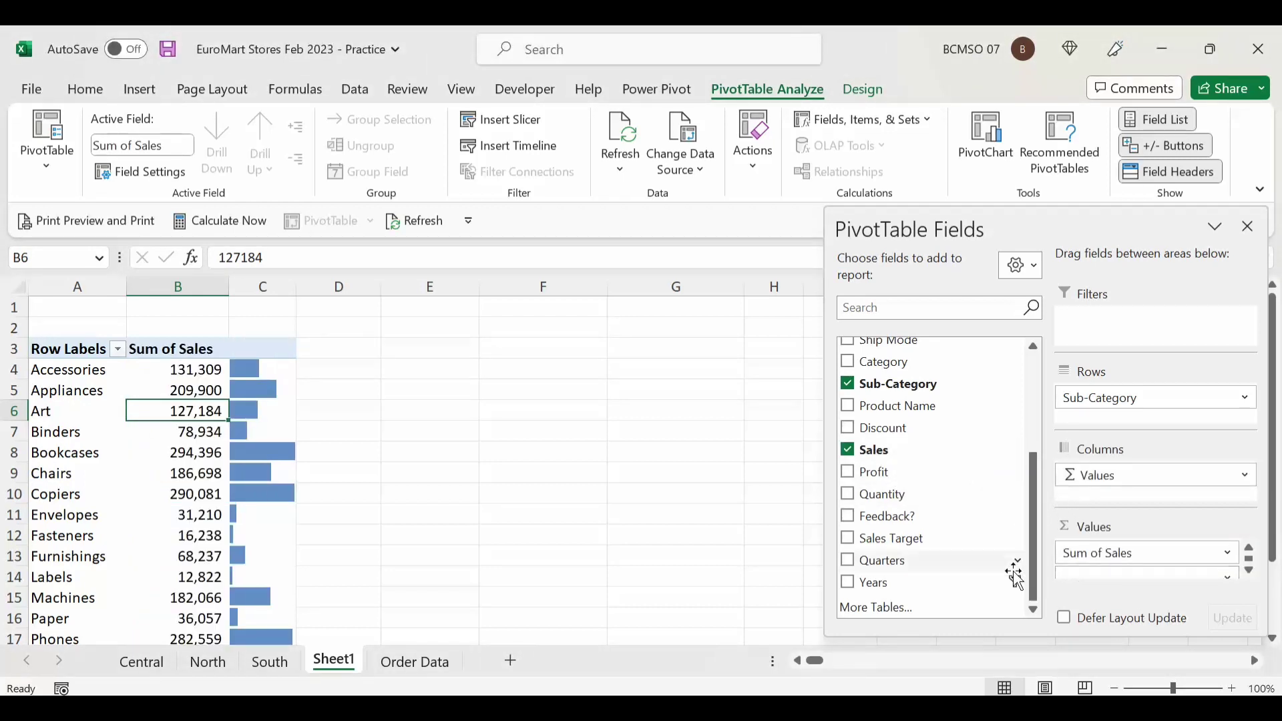
left_click_drag(235, 283, 379, 294)
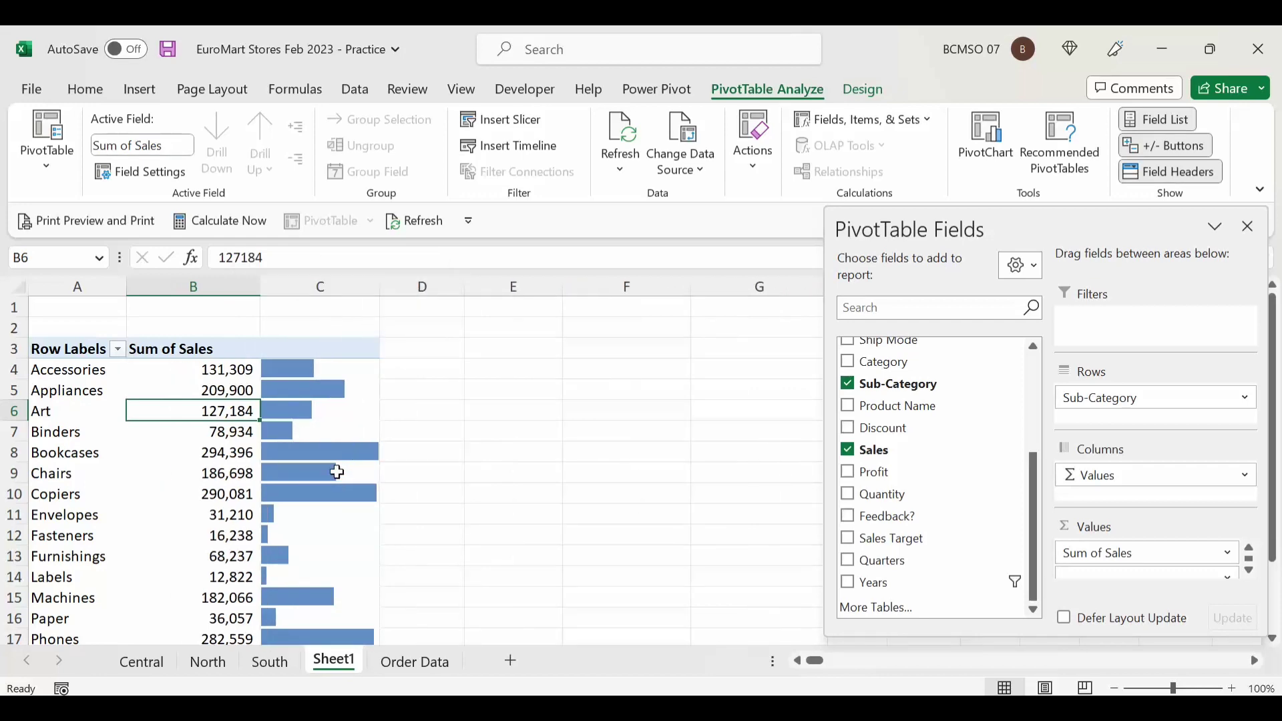
scroll(320, 441, "down", 1)
scroll(321, 440, "down", 2)
scroll(321, 444, "up", 3)
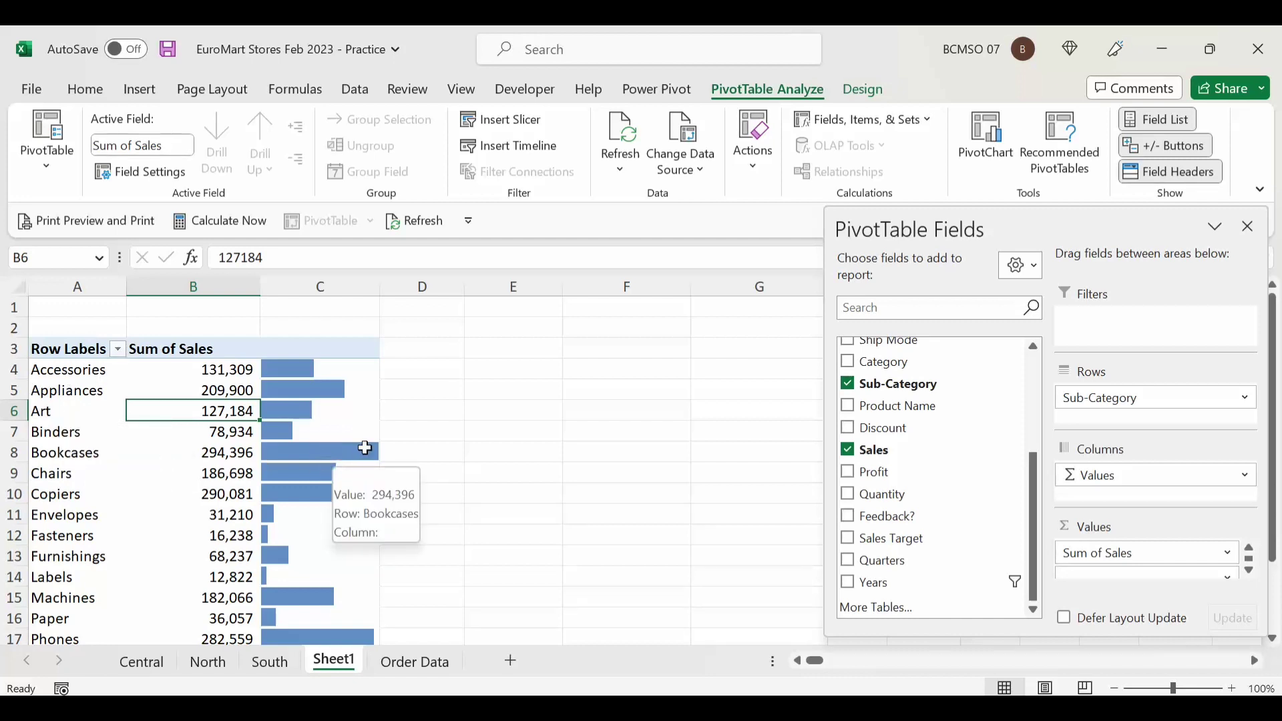
mouse_move(344, 415)
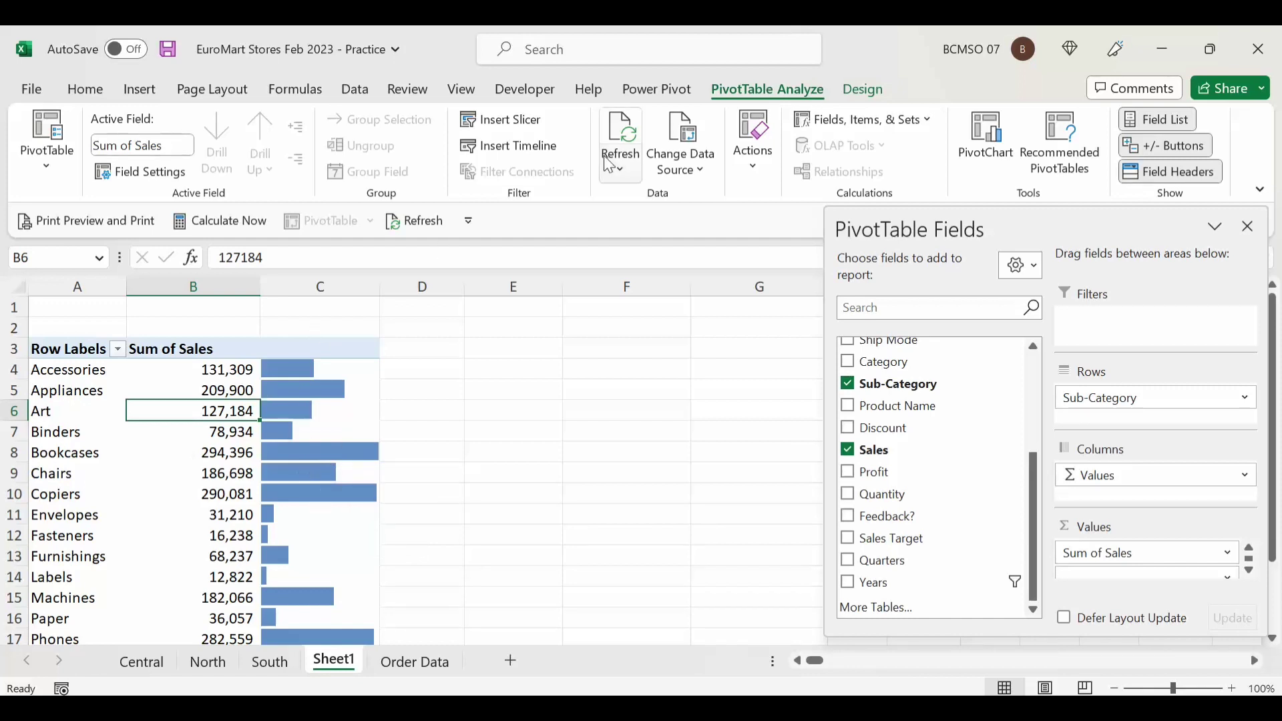
mouse_move(269, 393)
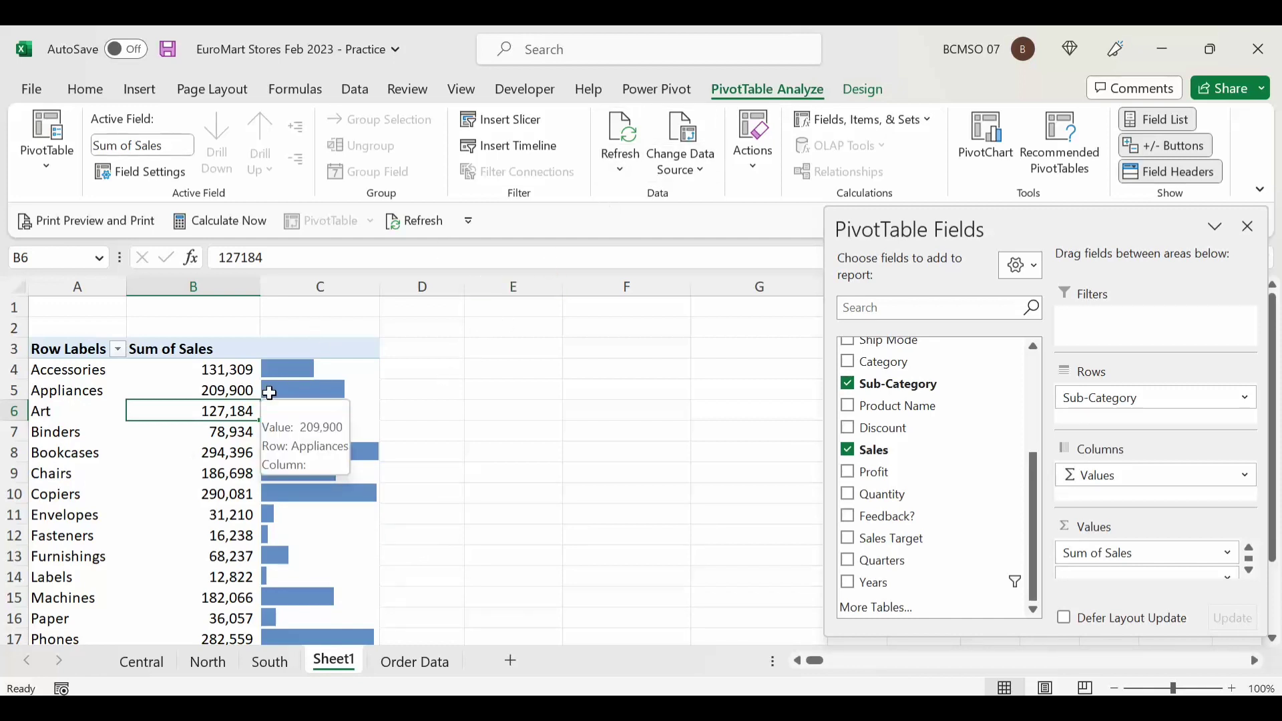
scroll(264, 397, "down", 2)
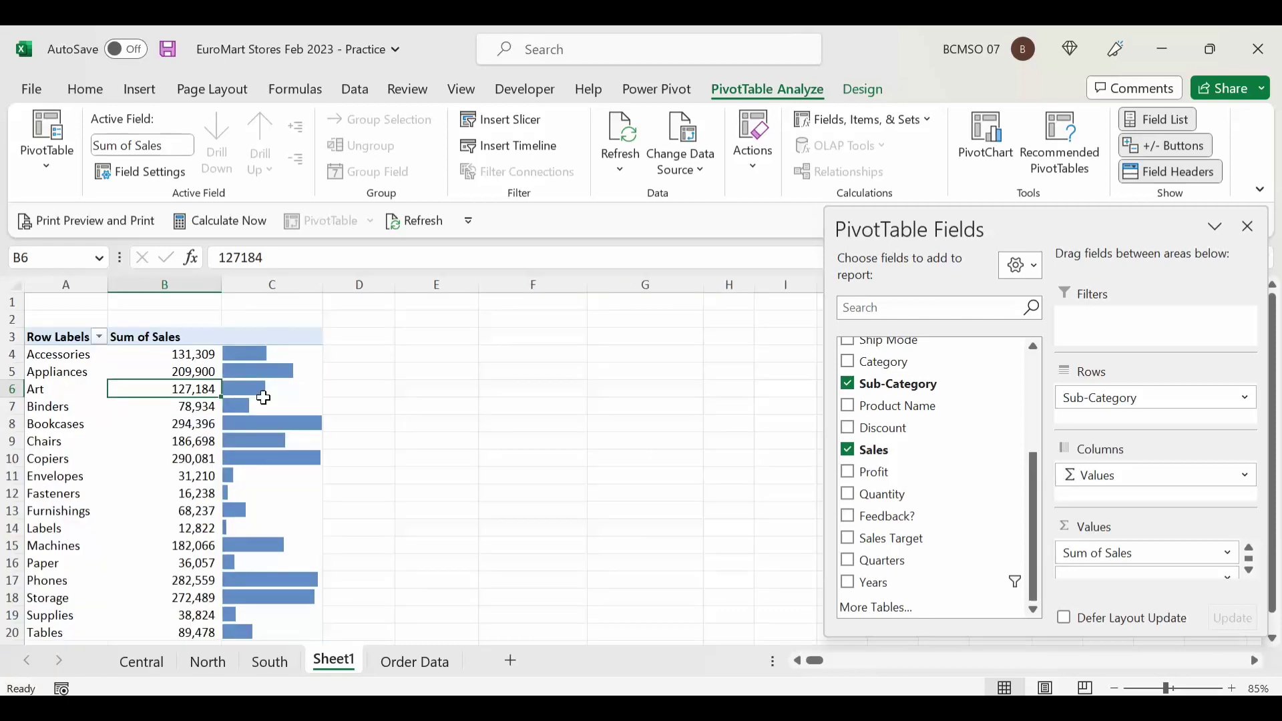
scroll(264, 398, "up", 1)
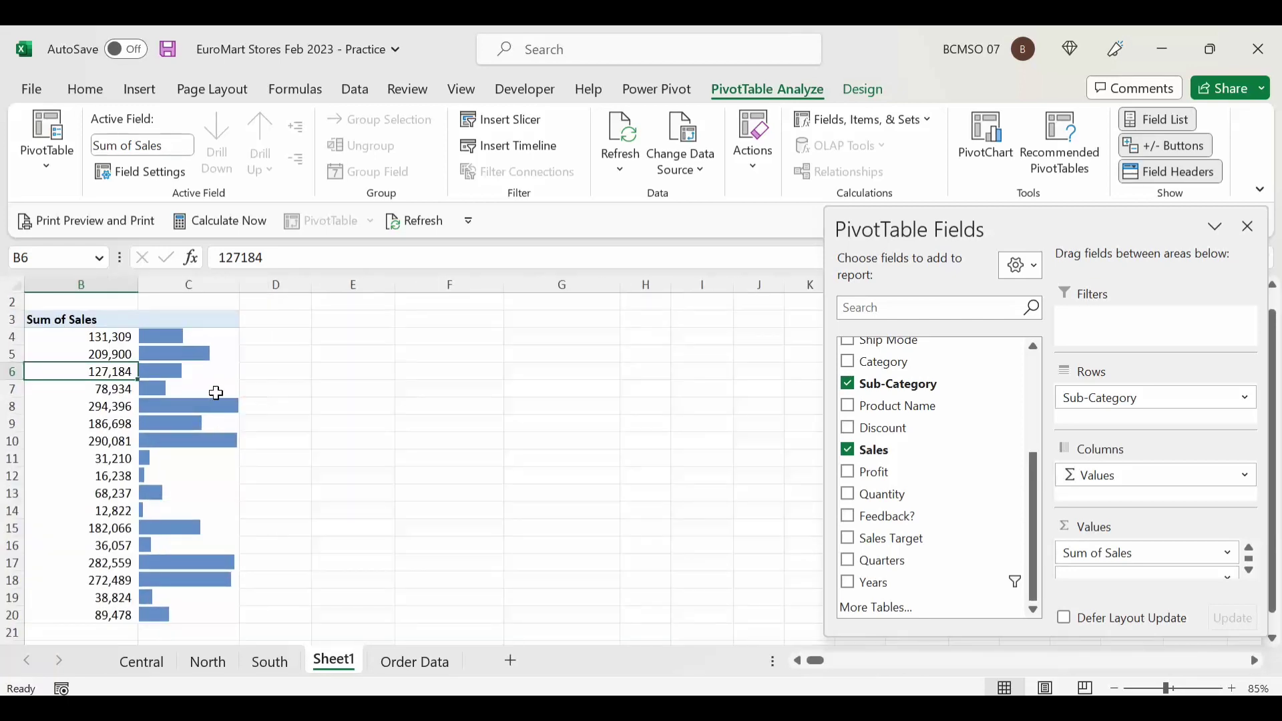
Step: Show the PivotTable in tabular form and autofit column A to the Sub-Category heading
left_click_drag(87, 375, 9, 385)
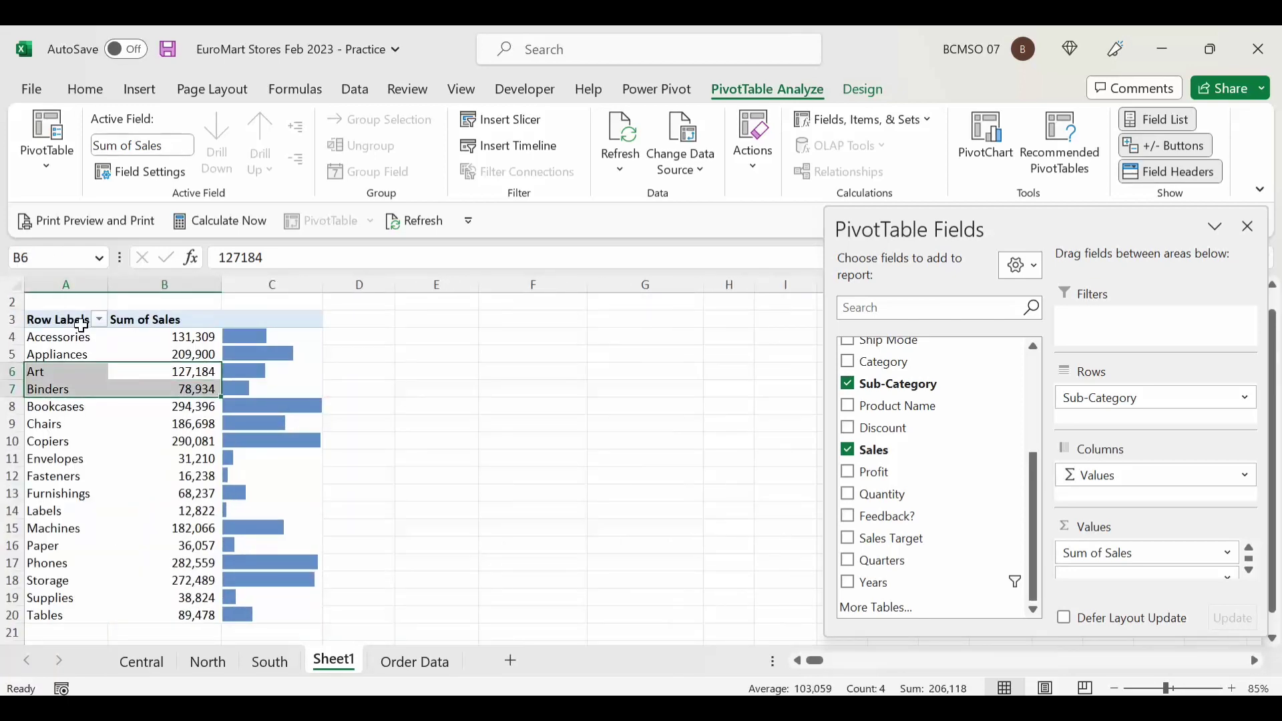
left_click(81, 325)
left_click(123, 321)
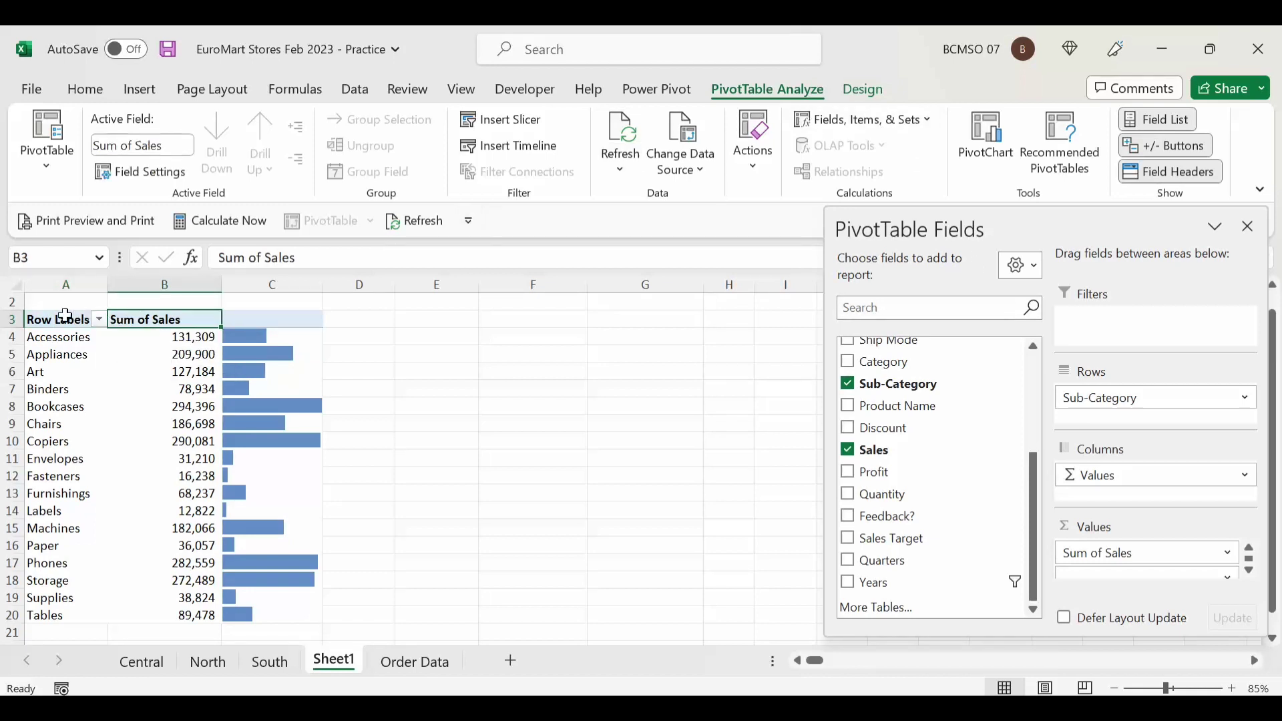
left_click(865, 91)
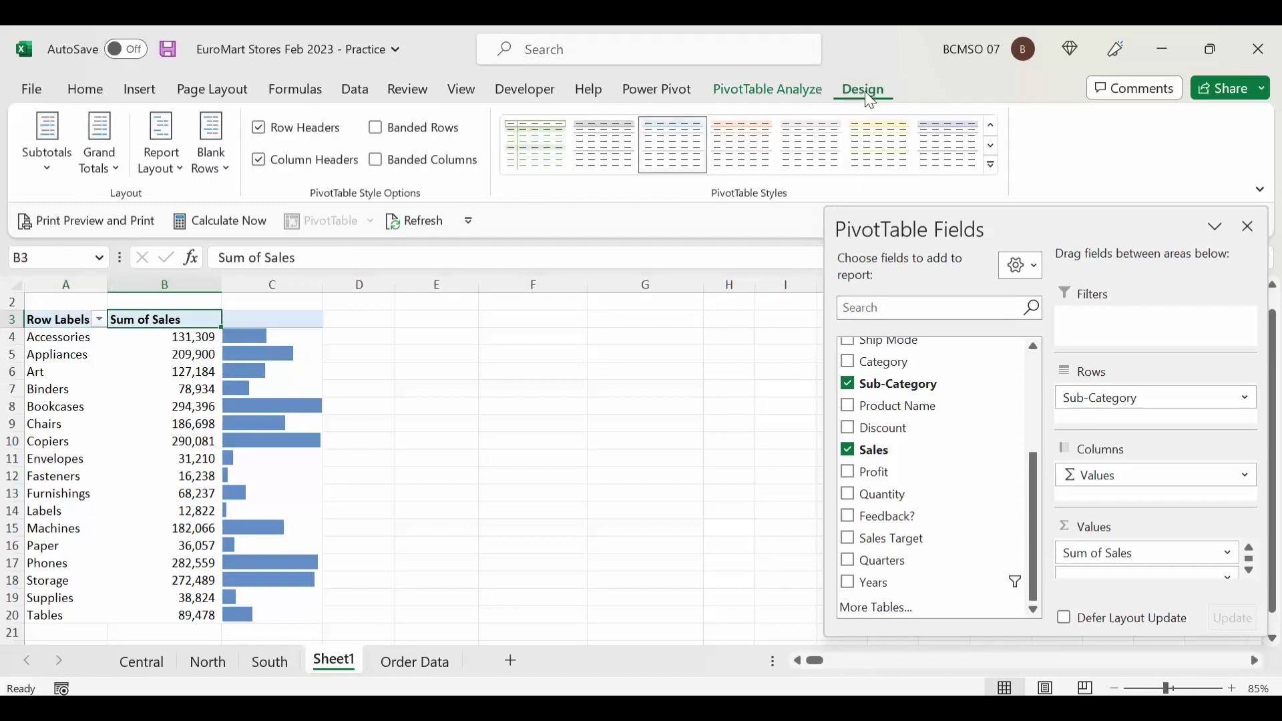
left_click(152, 169)
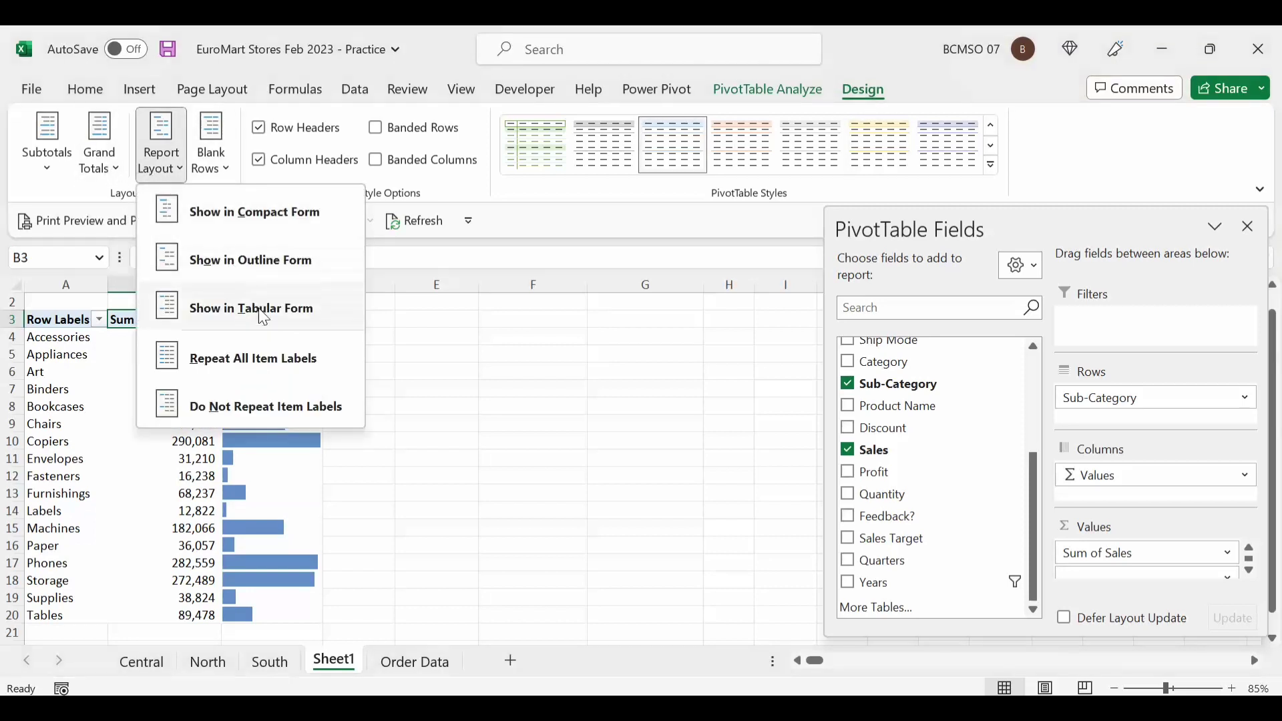
left_click(243, 328)
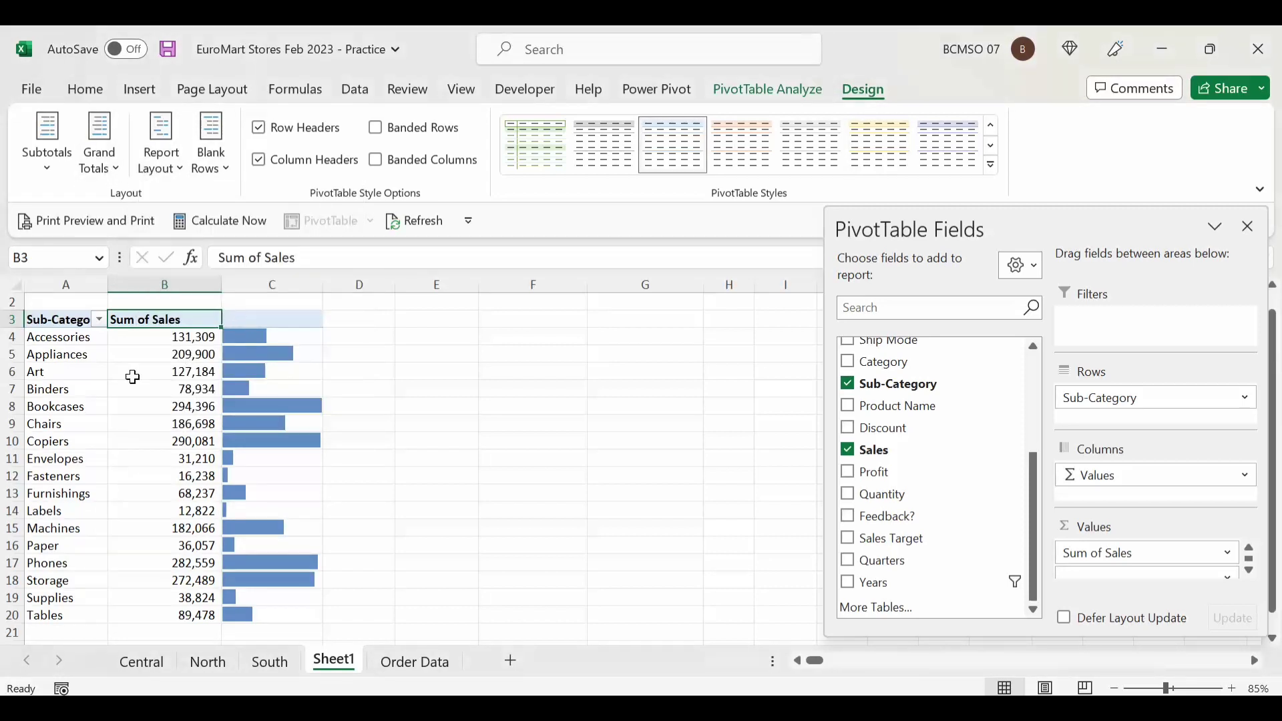
double_click(109, 287)
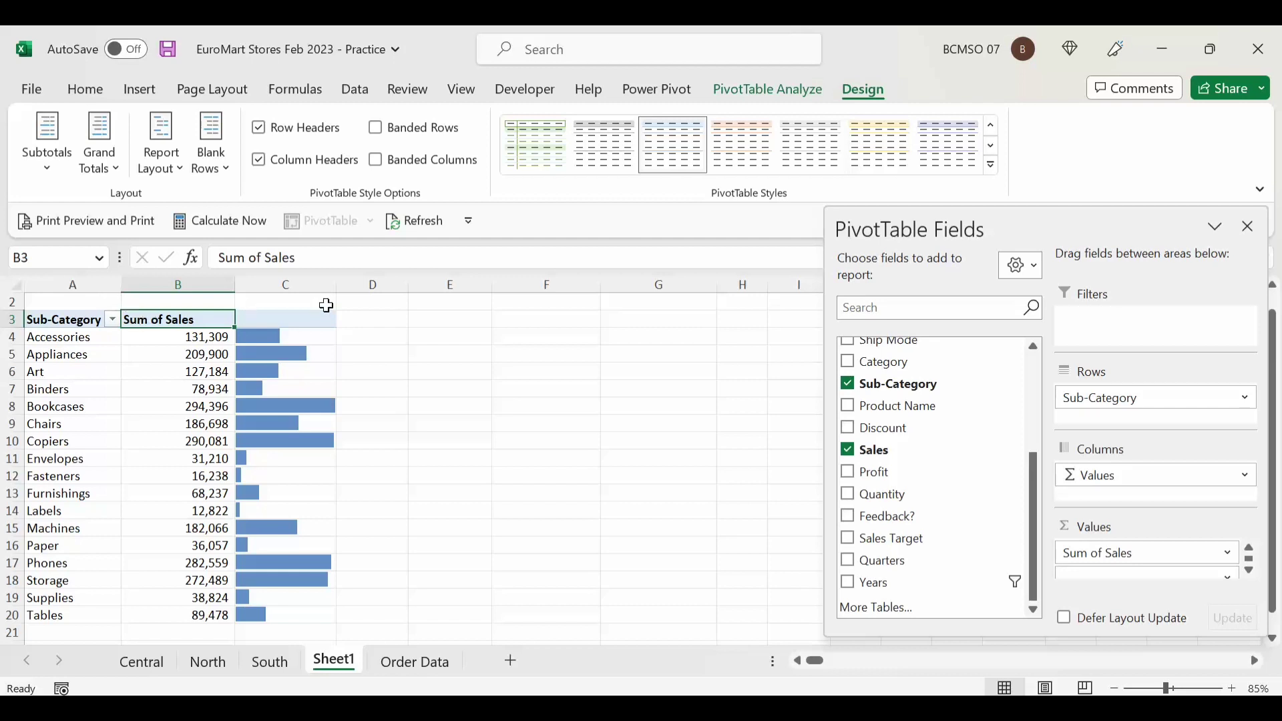
Step: Rename the Sum of Sales heading in B3 as Total Sales
key("F2")
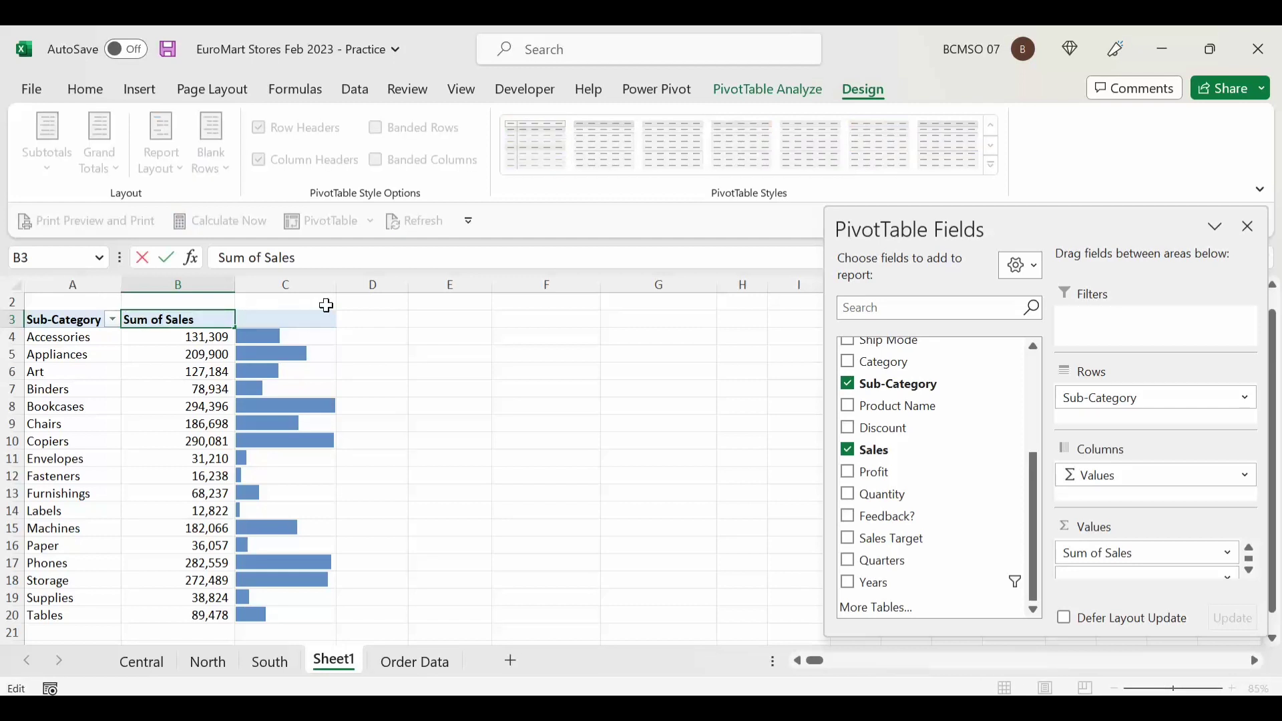
key("shift+Home")
type("Total")
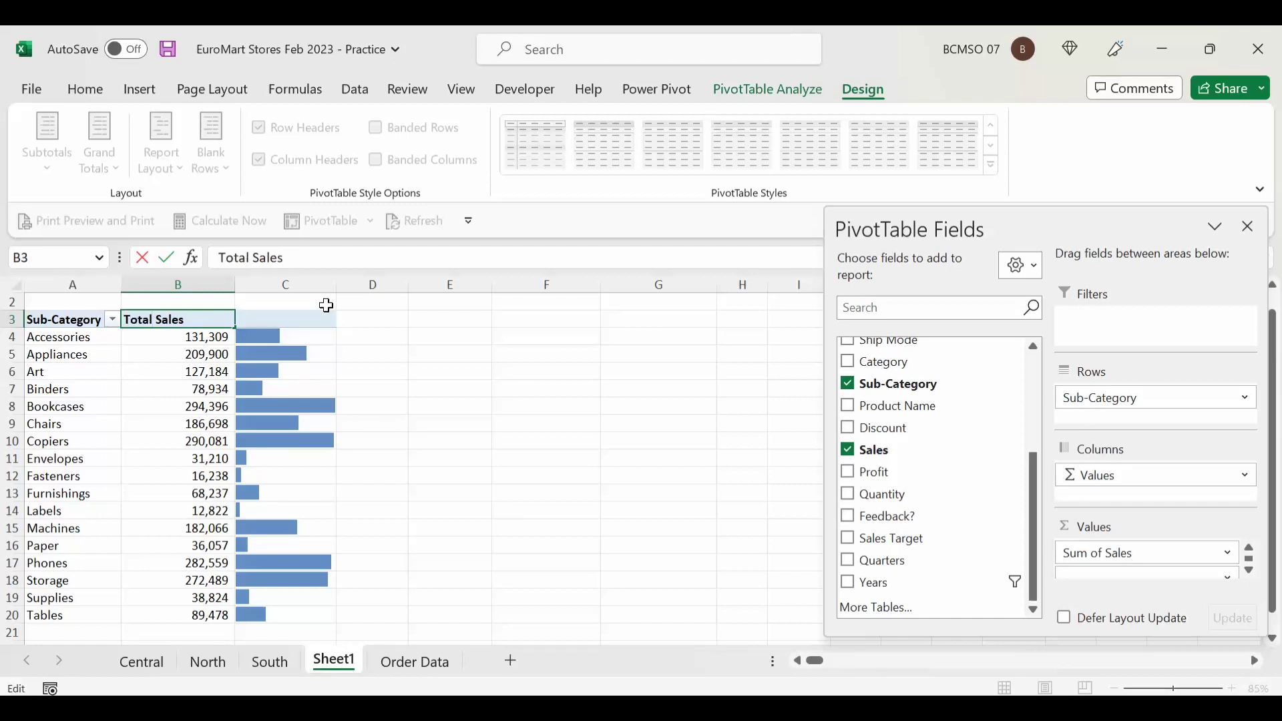
key("Return")
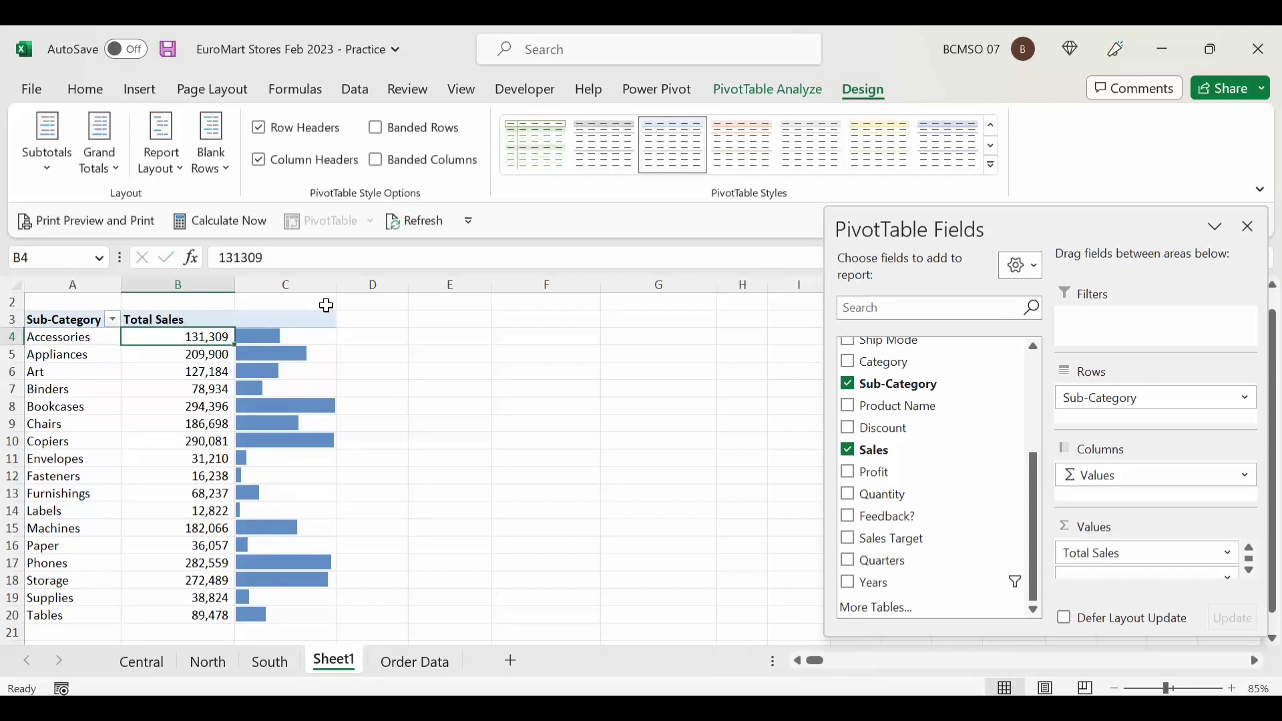
Step: Autofit column B to the Total Sales figures and widen it slightly
double_click(235, 284)
left_click_drag(189, 287, 207, 286)
mouse_move(250, 515)
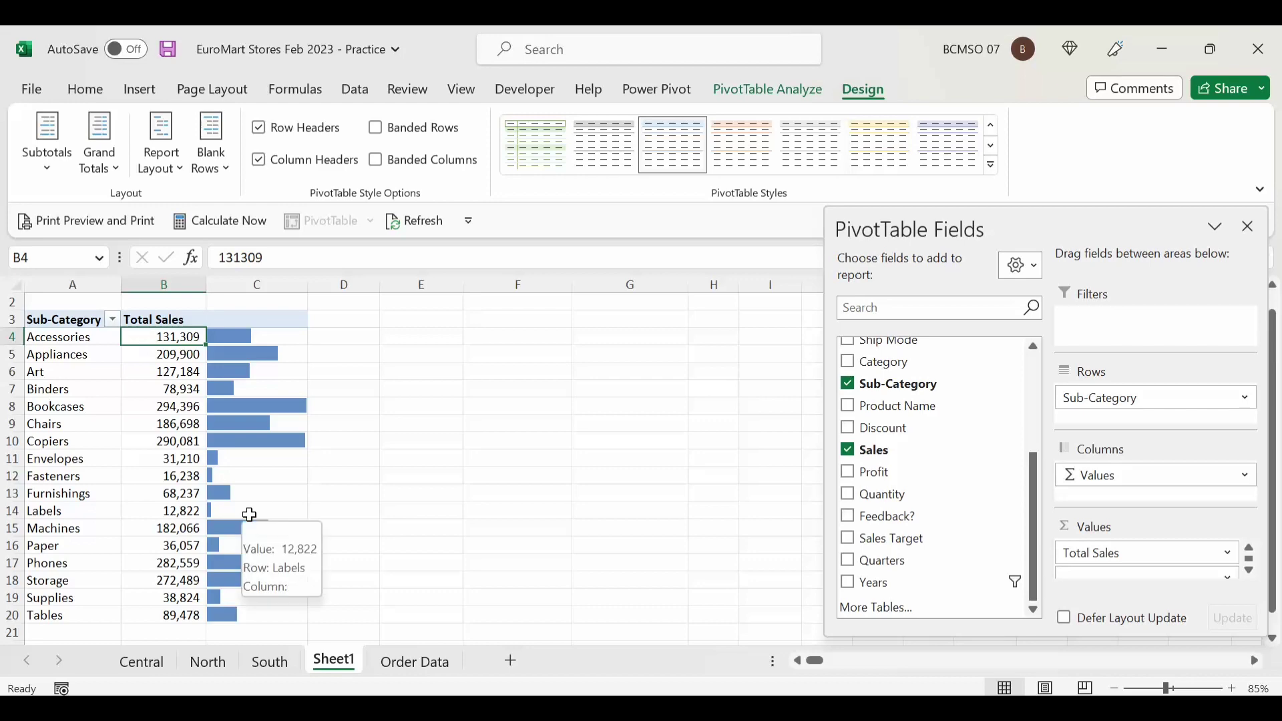